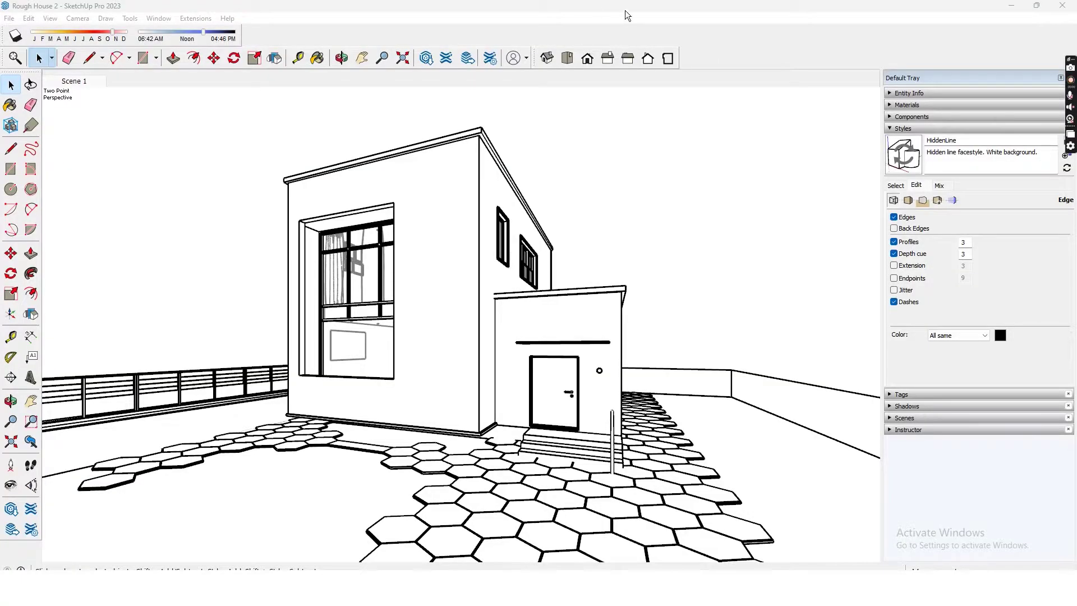
Export the view as a 9999 × 5668 px anti-aliased 2D Graphic named Rough House 1
click(11, 19)
mouse_move(64, 223)
click(182, 236)
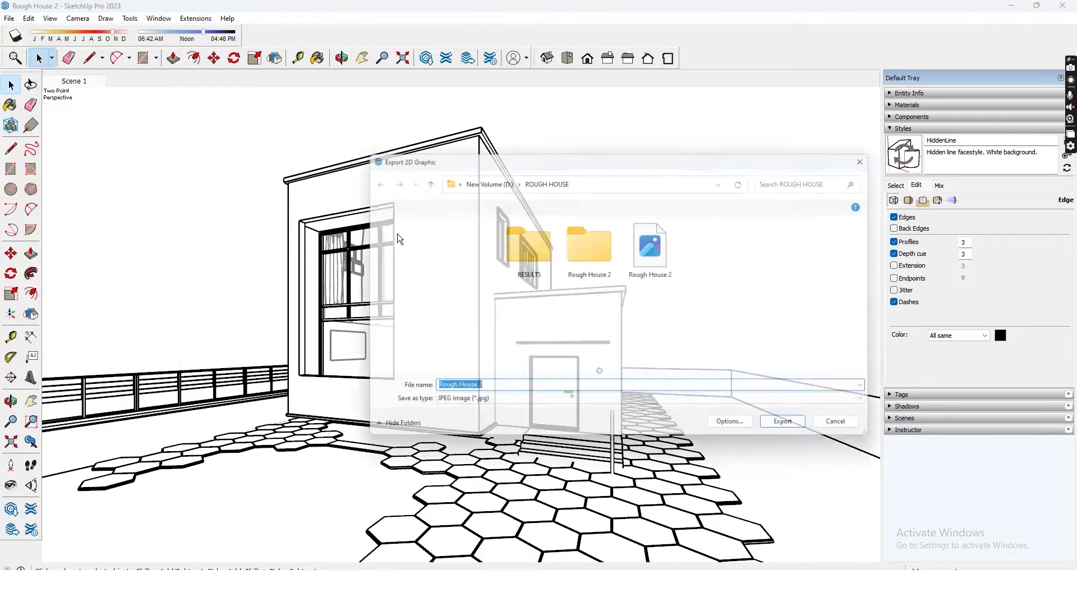
click(726, 428)
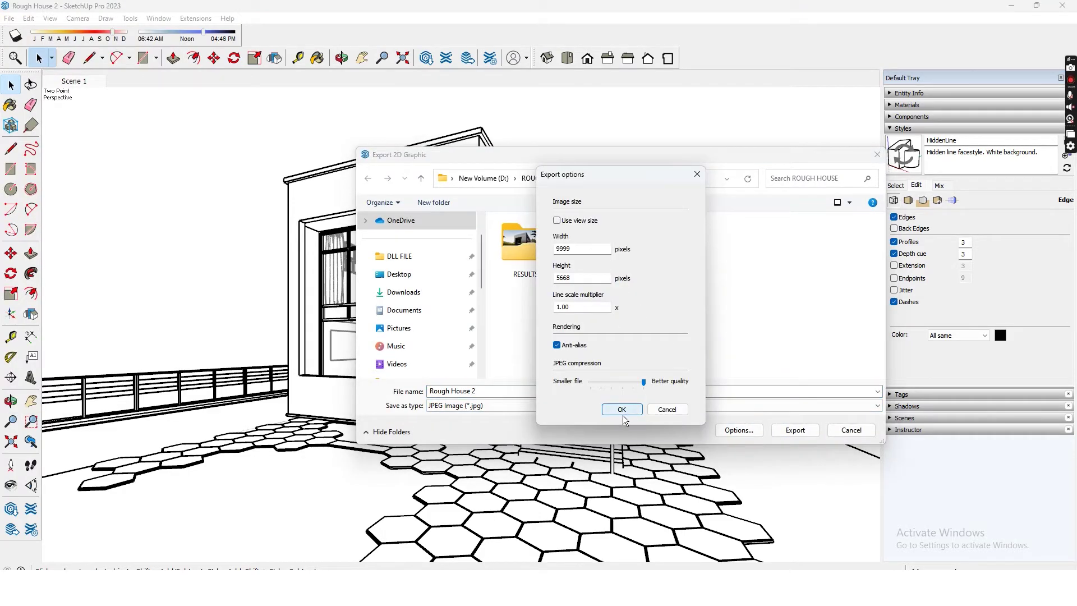
click(622, 409)
click(506, 390)
key(BackSpace)
text(1)
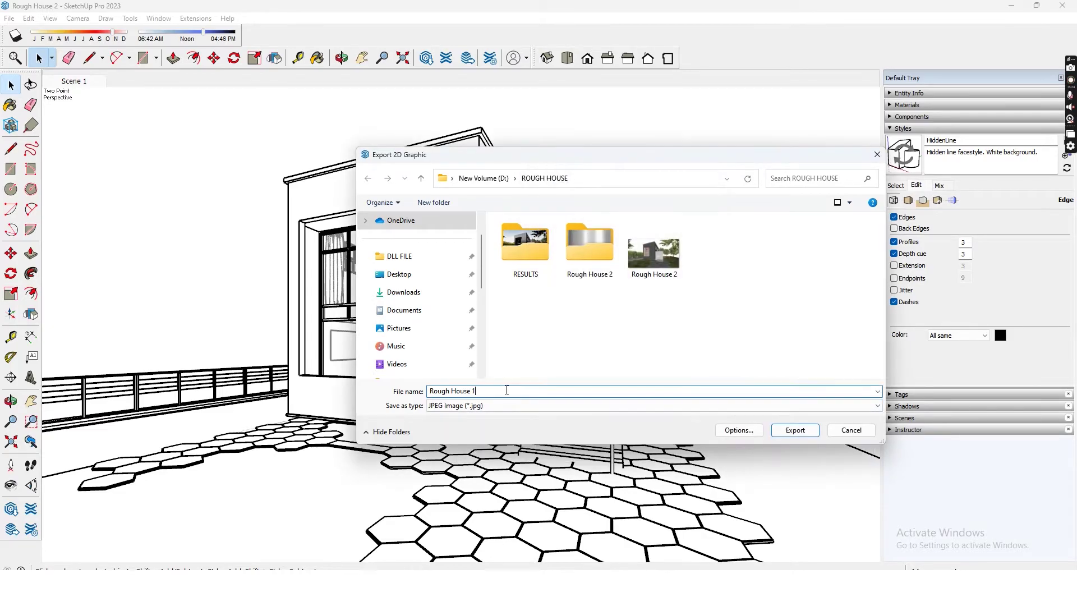
click(801, 434)
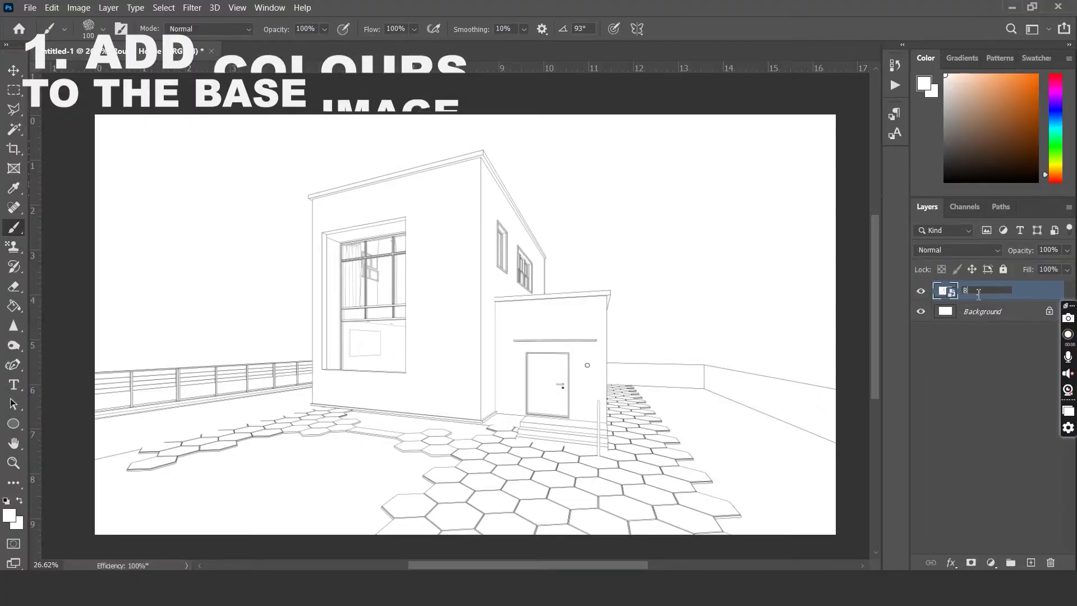
Rename the layer BASE, add a new layer above it, and Magic Wand-select the walls
text(BASE)
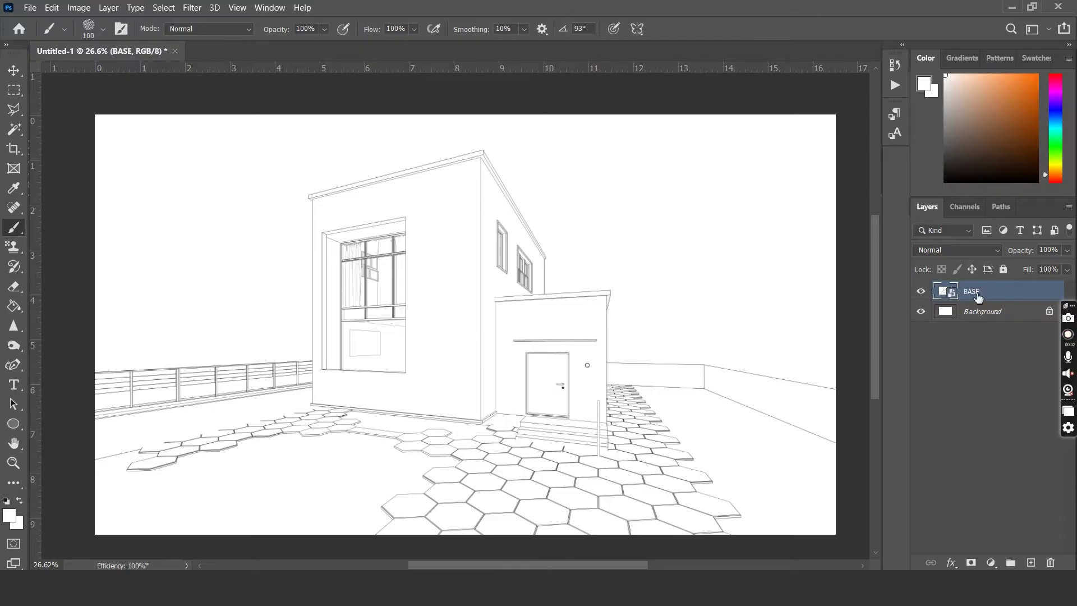
click(1032, 562)
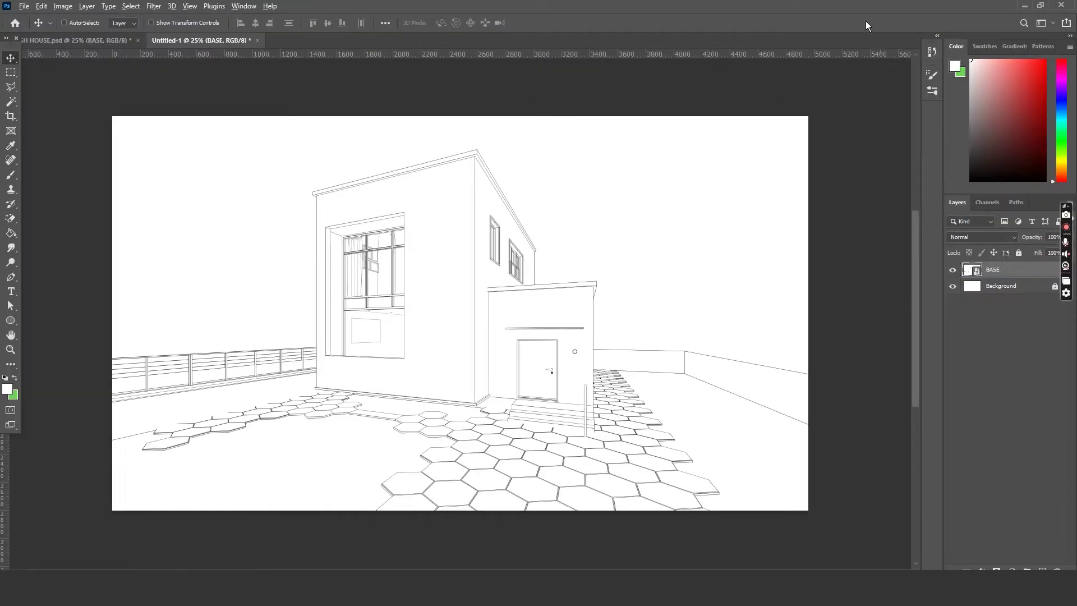
key(w)
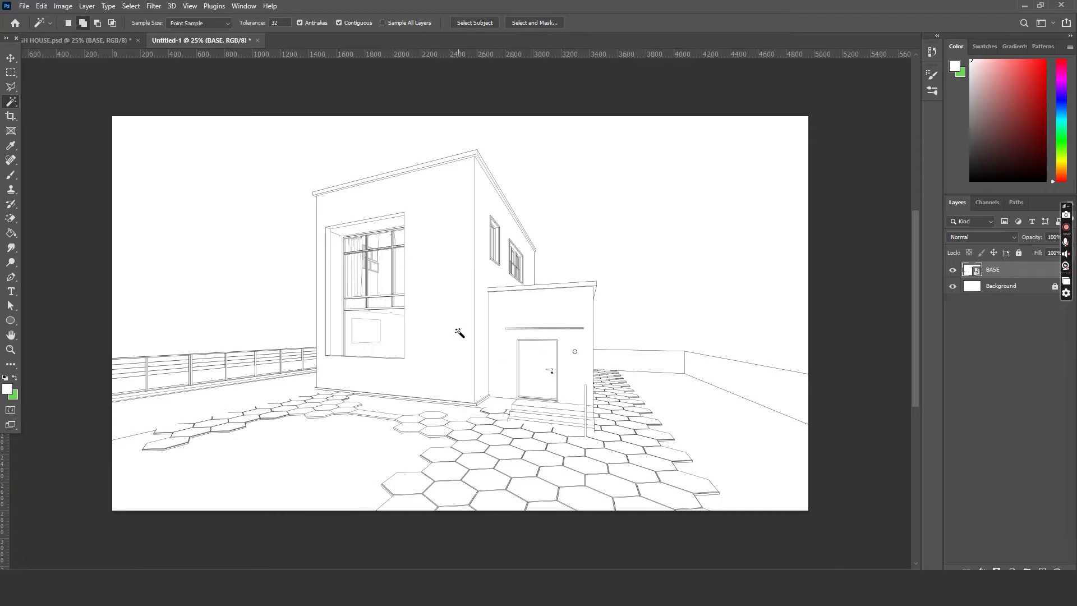
click(482, 267)
key(l)
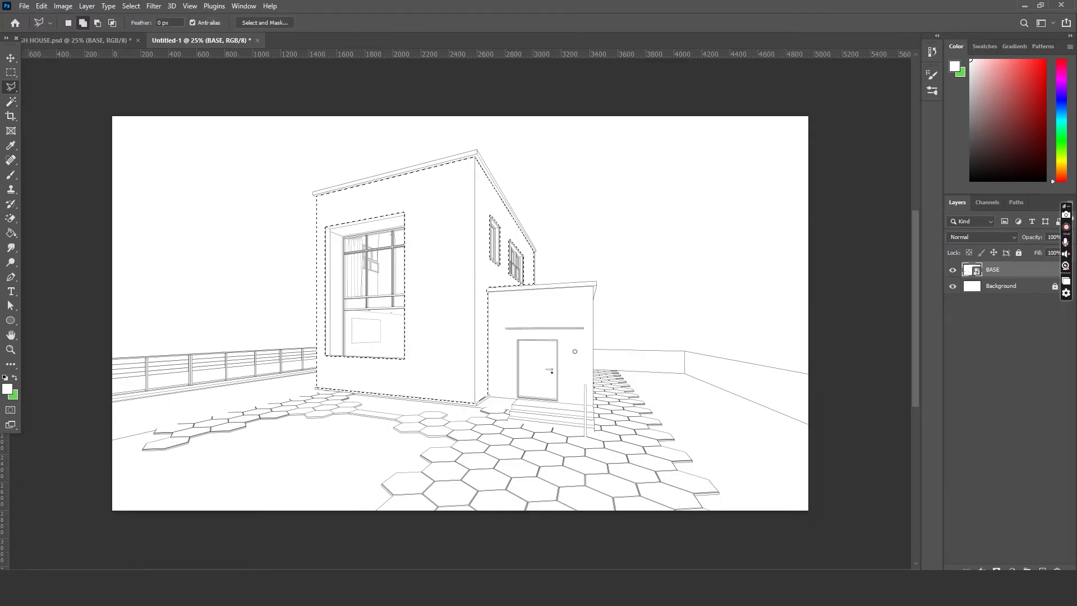
click(12, 102)
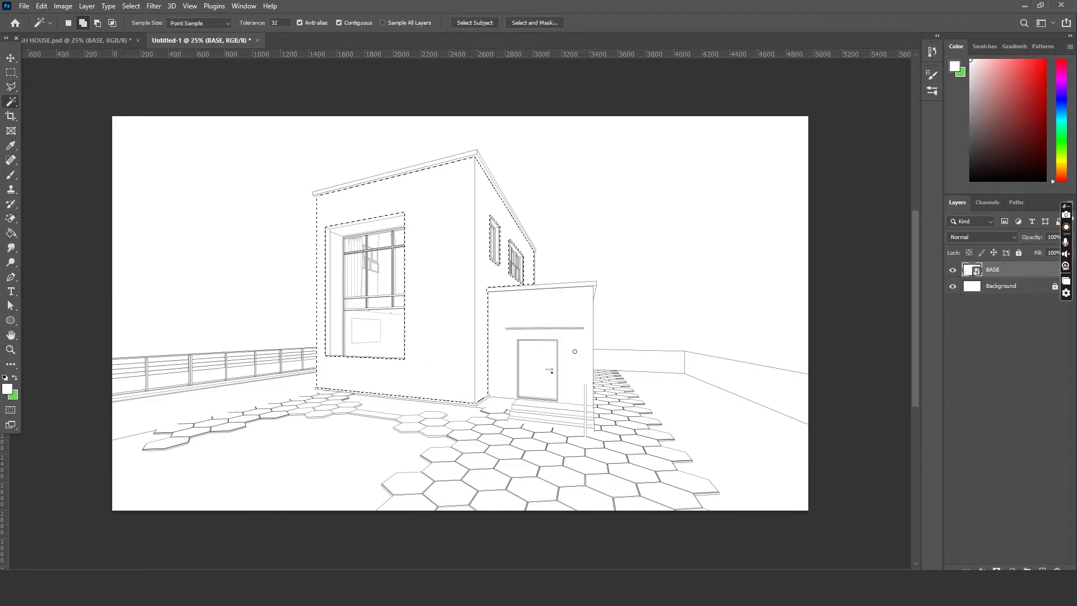
Fill the selected main-block walls grey with the Paint Bucket
key(g)
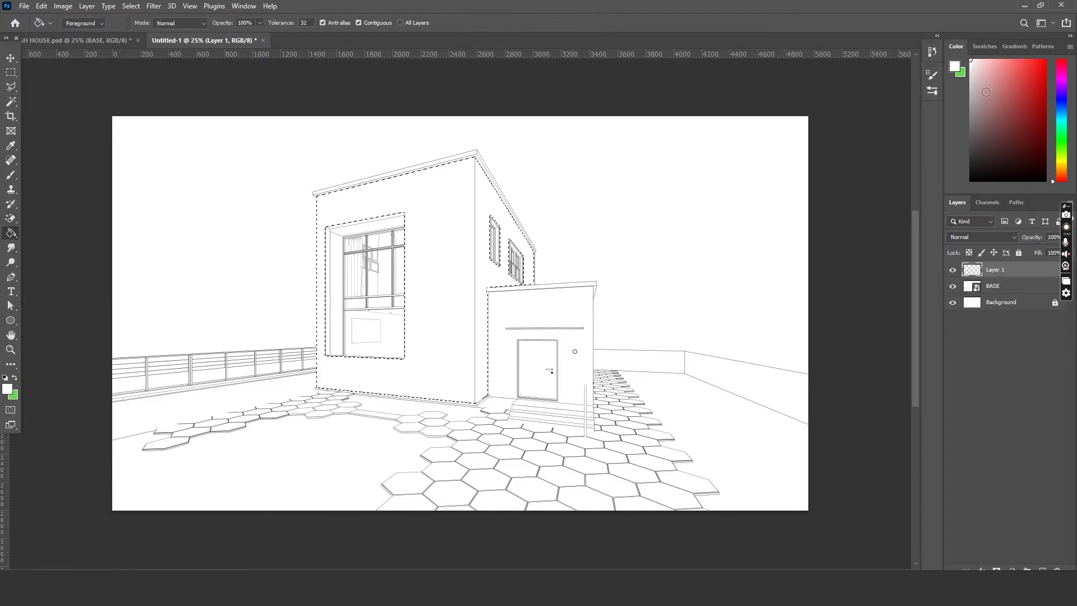
click(460, 271)
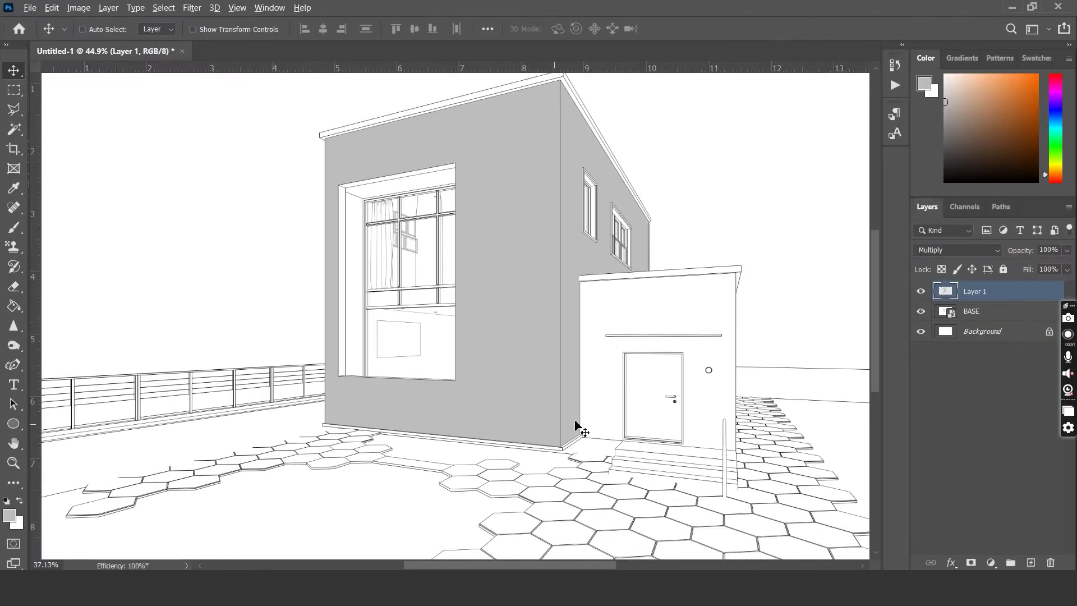
scroll(550, 435, up, 2)
Select the annex wall on BASE and fill it light grey on its own layer
click(986, 311)
key(w)
click(714, 361)
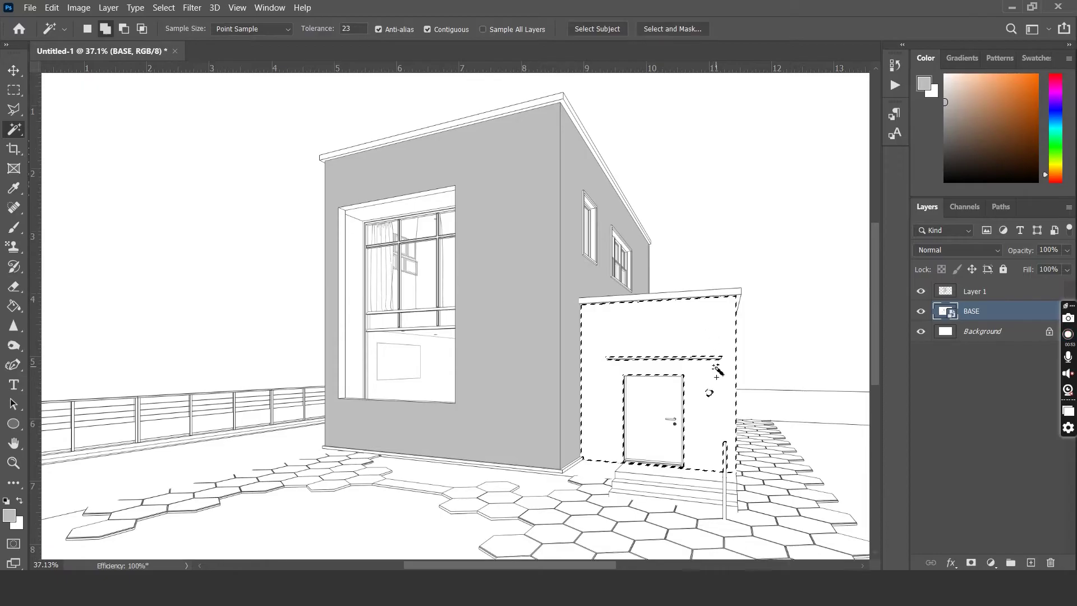
scroll(714, 393, up, 3)
key(ctrl+j)
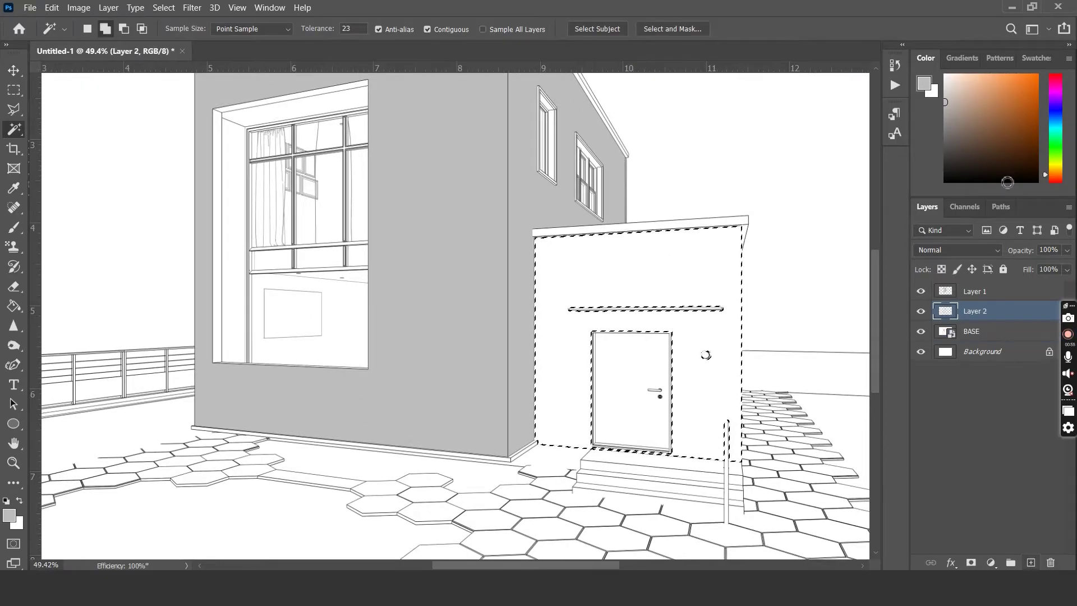
key(alt+BackSpace)
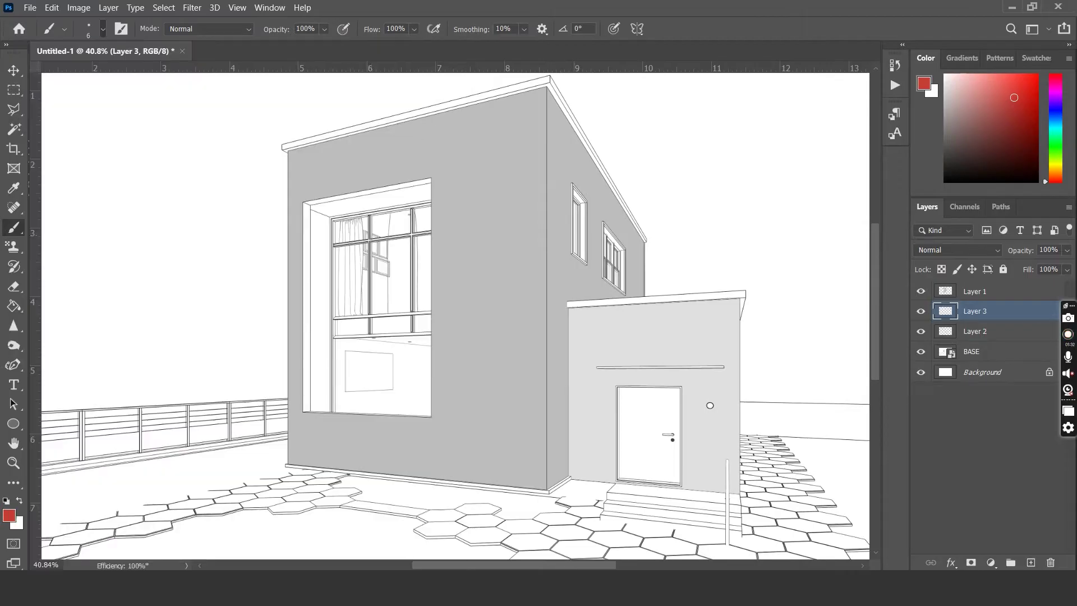
Paint the window's top frame, left frame and two horizontal rails red
scroll(361, 240, up, 4)
scroll(317, 212, up, 1)
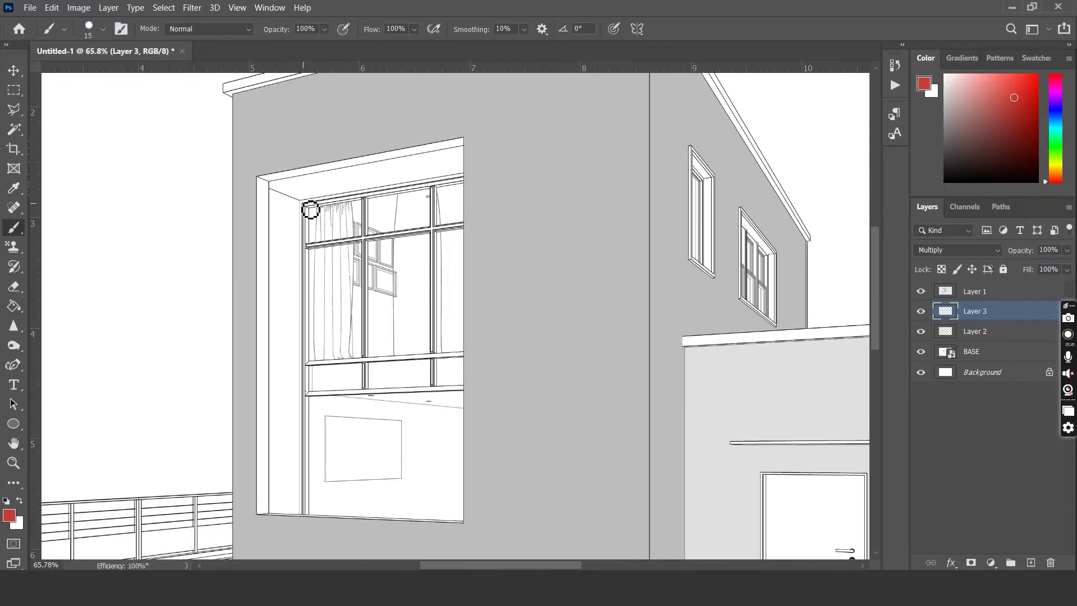
scroll(311, 210, up, 3)
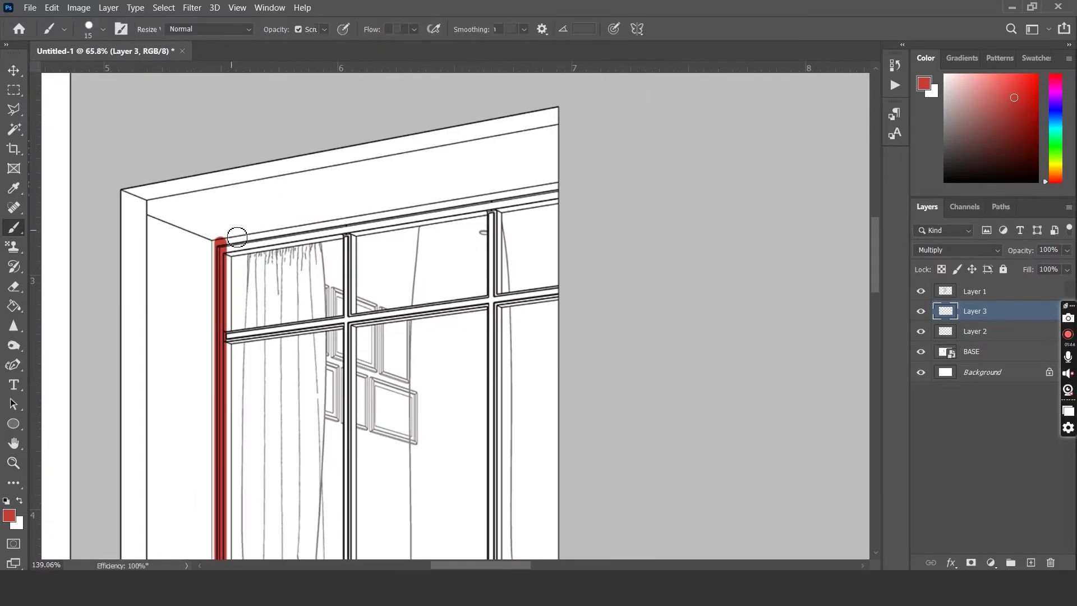
shift+click(563, 185)
scroll(249, 257, down, 2)
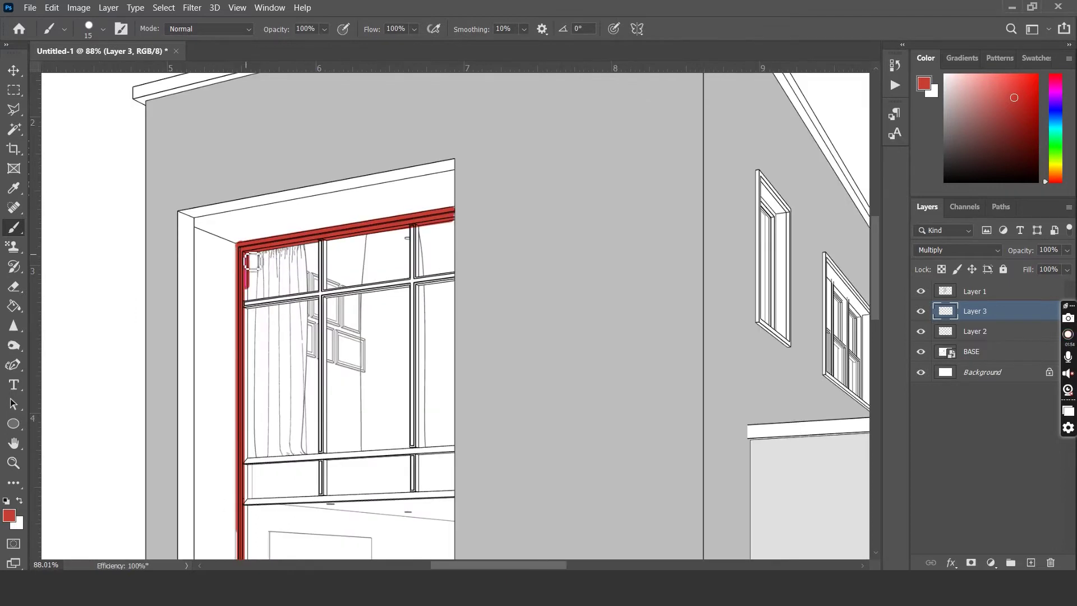
scroll(280, 389, up, 3)
drag(261, 522, 259, 320)
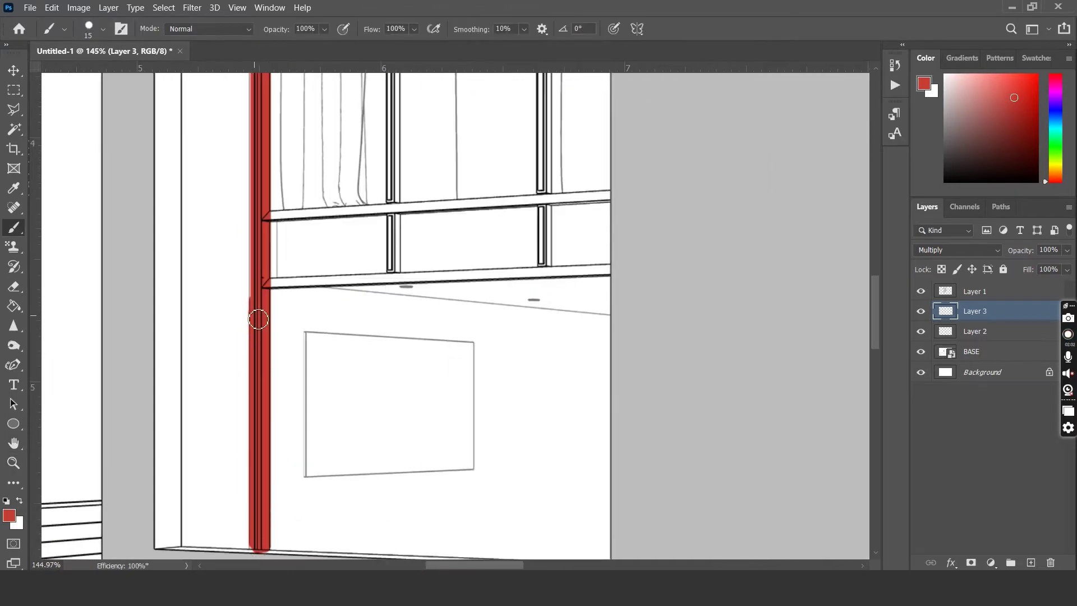
key(bracketleft)
click(284, 214)
shift+click(610, 195)
click(610, 269)
shift+click(271, 286)
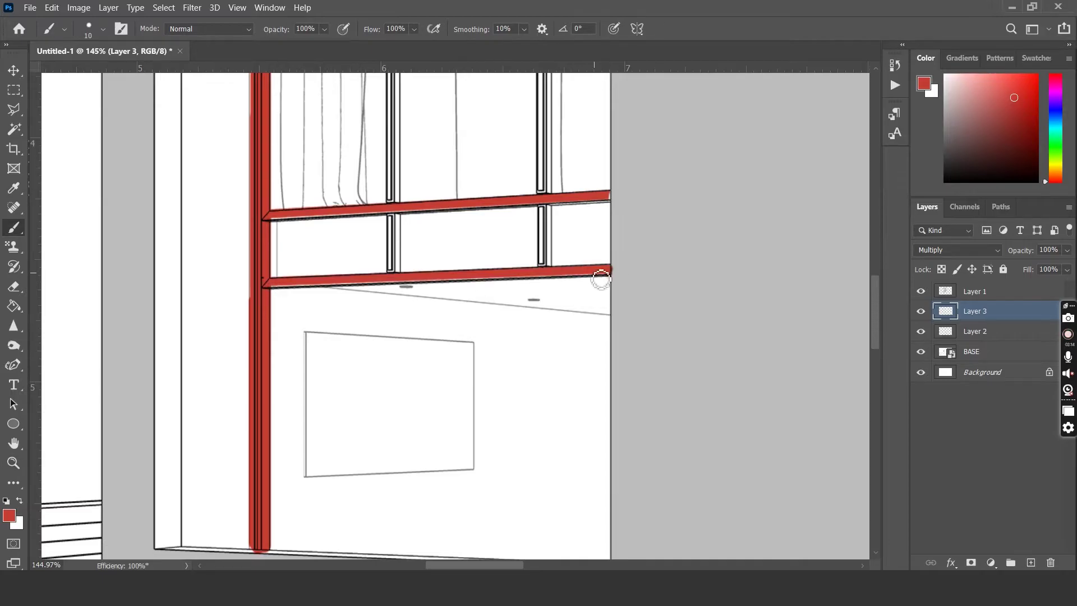
Paint the middle and right vertical mullions and the middle horizontal rail red
scroll(476, 300, down, 5)
scroll(354, 267, up, 3)
click(354, 118)
shift+click(354, 376)
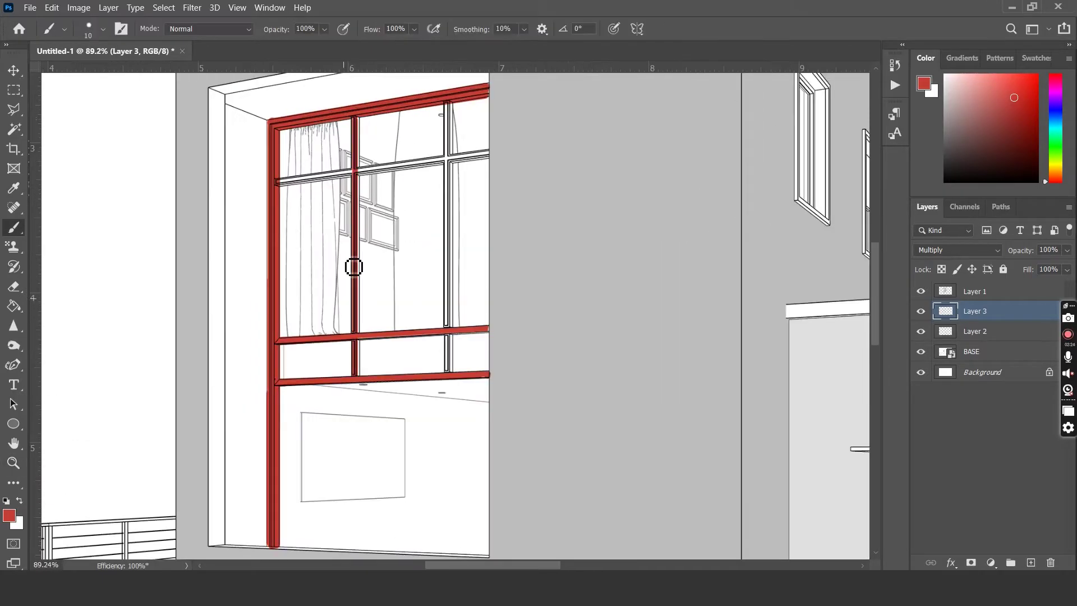
click(448, 104)
shift+click(452, 374)
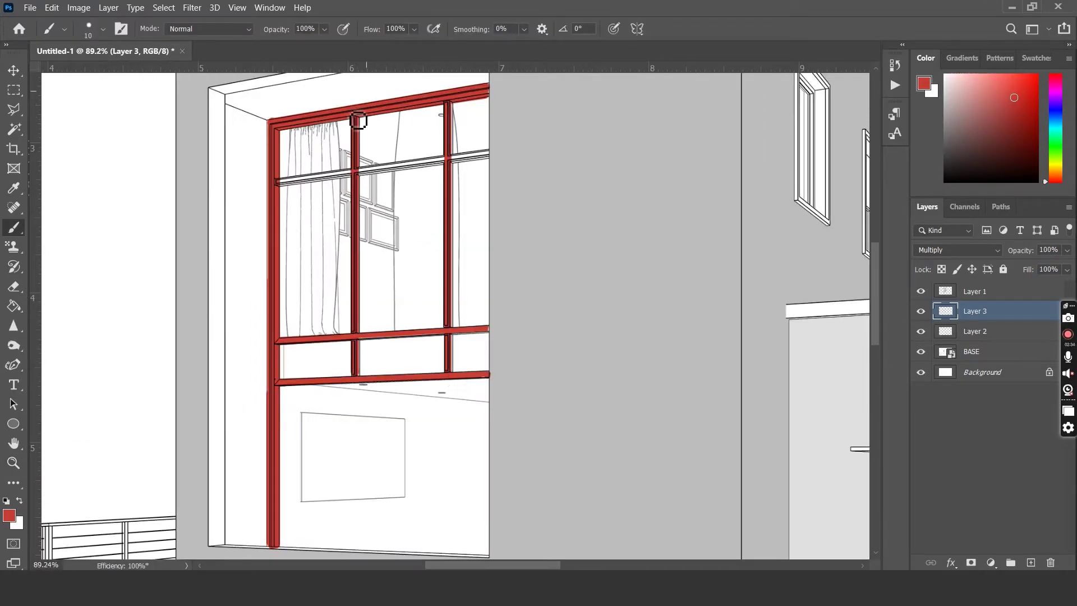
scroll(358, 120, up, 2)
click(529, 161)
shift+click(284, 194)
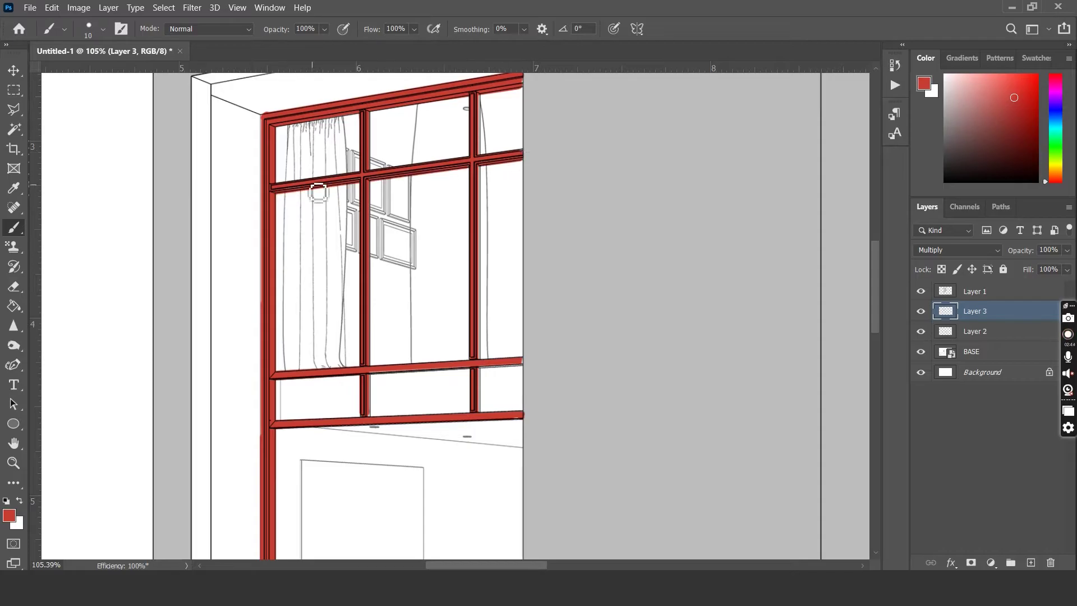
scroll(318, 193, down, 3)
scroll(316, 357, up, 6)
Switch to the Lasso, shrink the brush and make the BASE layer active again
key(l)
scroll(354, 448, down, 4)
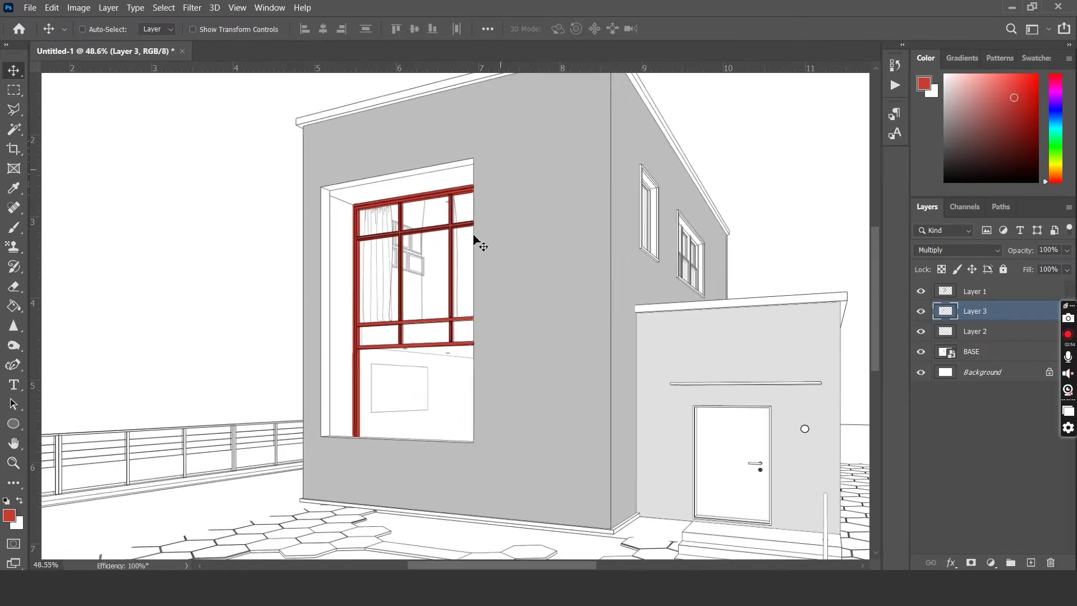
key(alt+bracketleft)
key(alt+bracketleft)
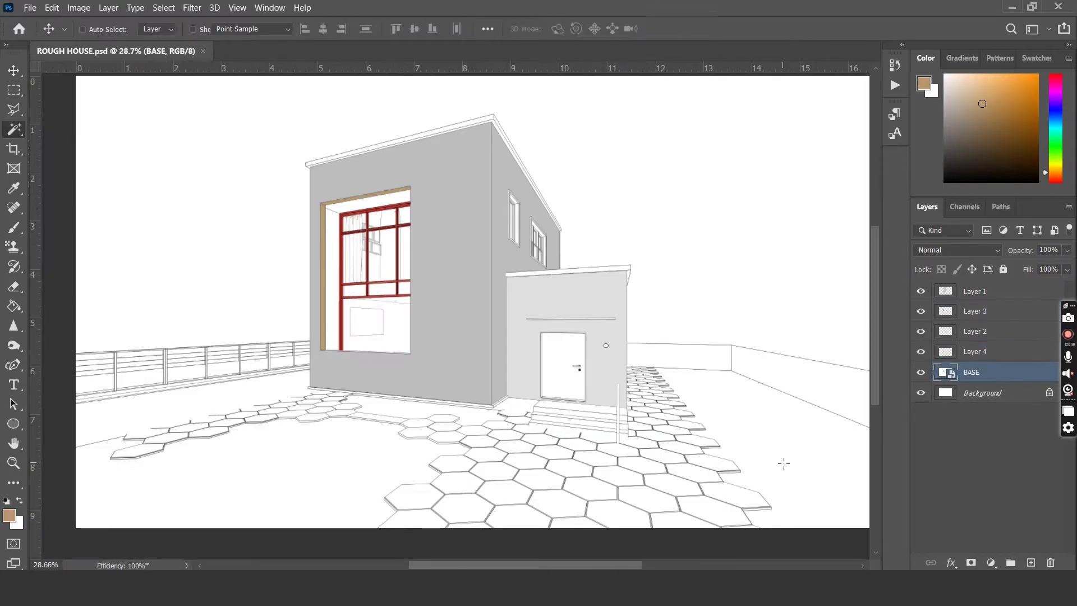
click(765, 460)
Add a new layer, choose a new paint colour and zoom out around the house
click(373, 468)
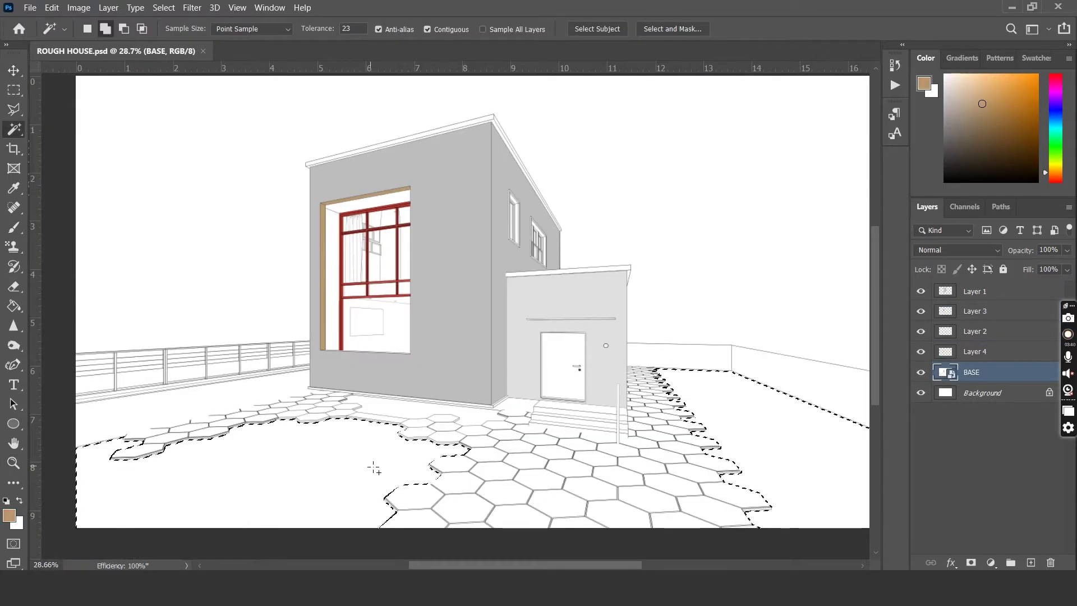
click(621, 437)
key(ctrl+shift+alt+n)
click(968, 116)
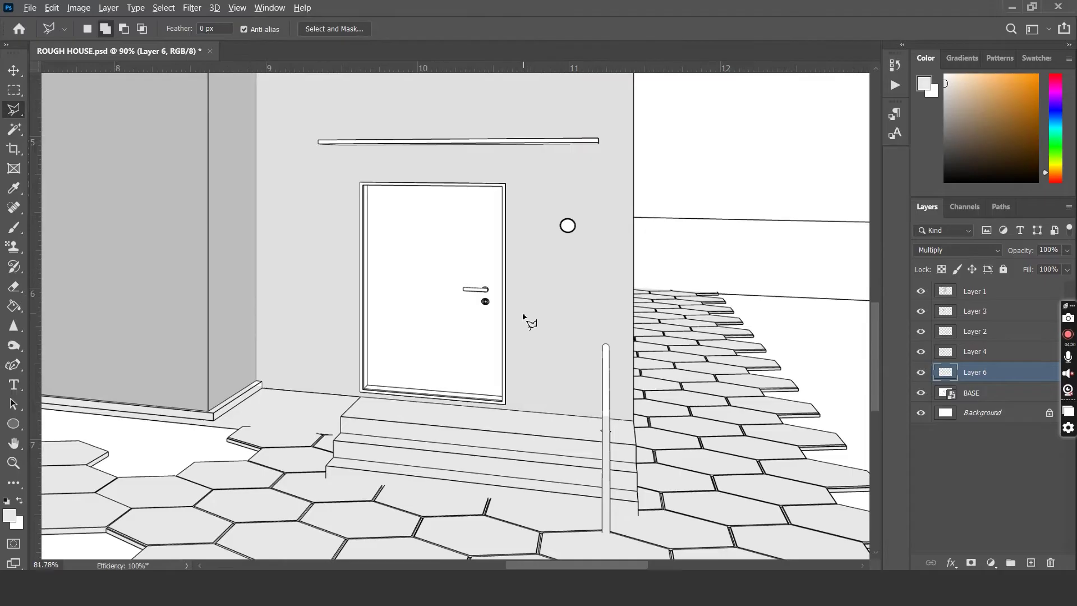
key(ctrl+0)
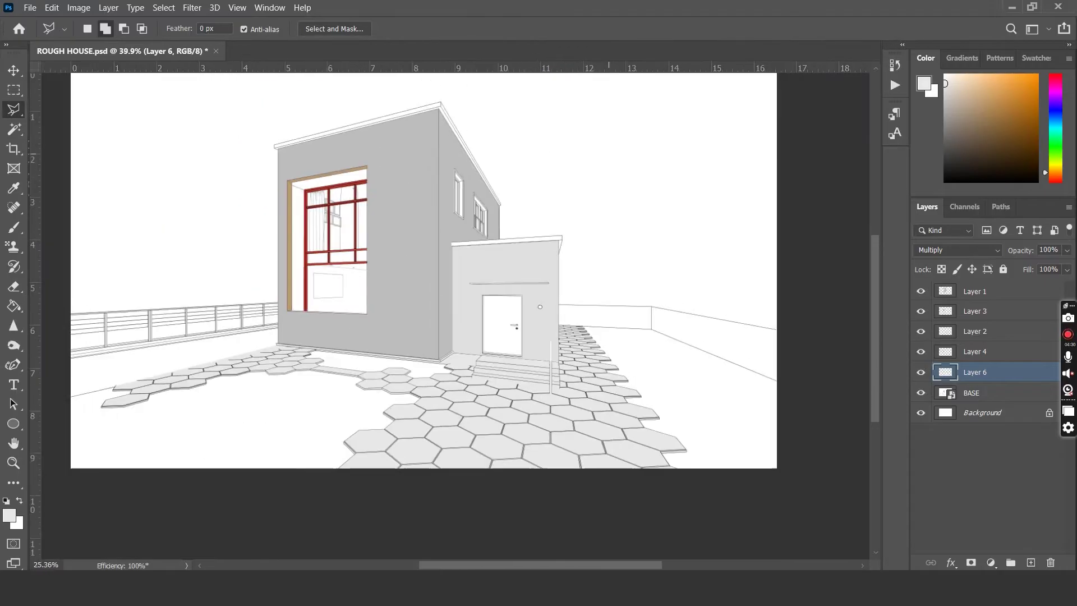
key(v)
key(ctrl+minus)
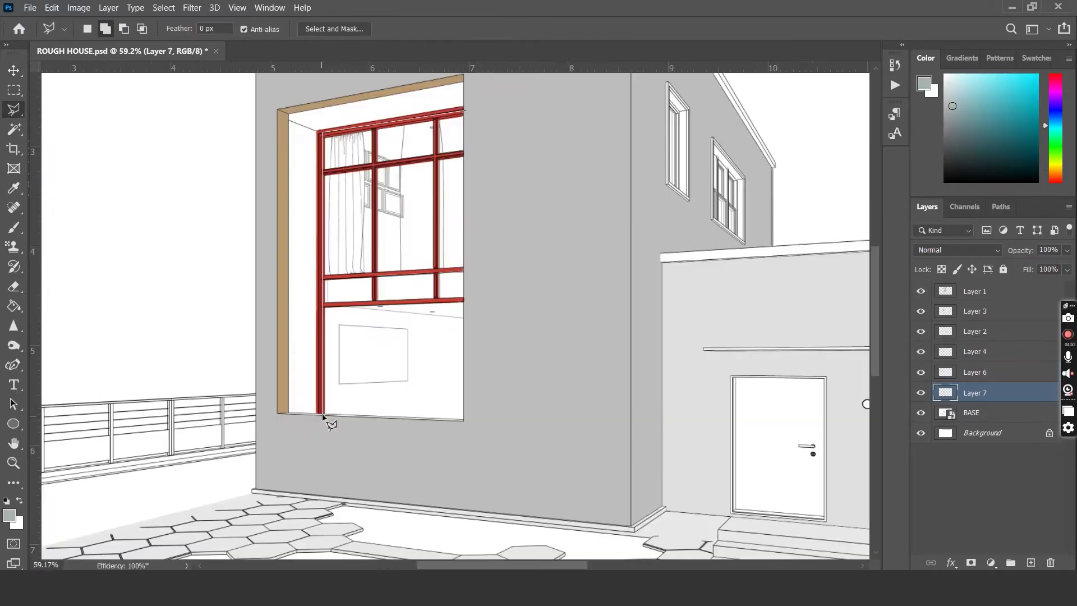
Lasso the window and door and fill them pale blue
double_click(464, 421)
key(alt+BackSpace)
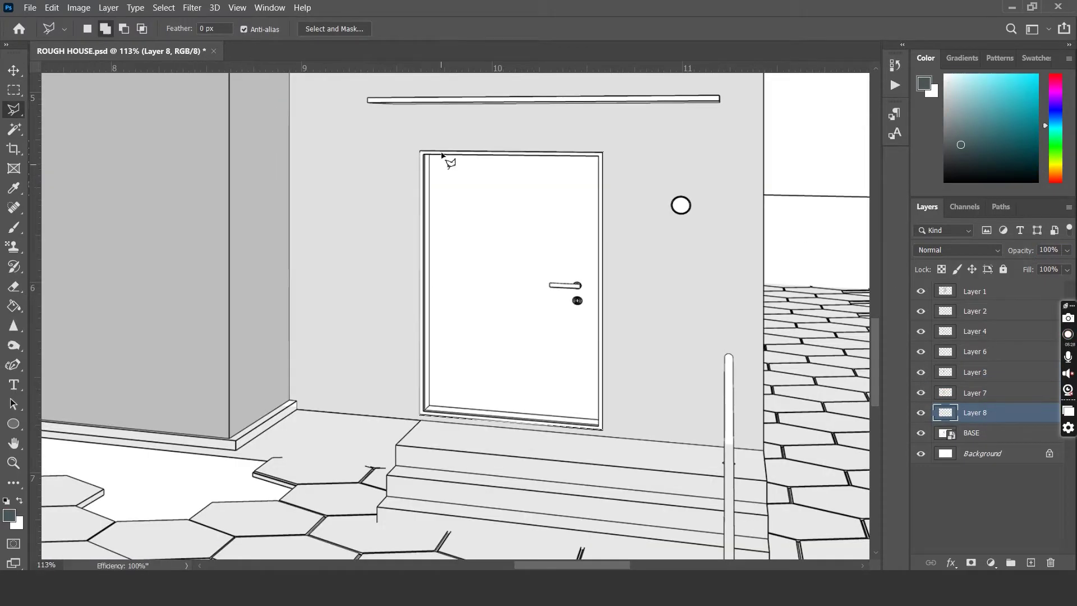
key(alt+BackSpace)
click(958, 250)
Magic Wand the ground areas on BASE and fill them pale green on a new layer
click(942, 392)
key(ctrl+d)
key(ctrl+0)
click(975, 432)
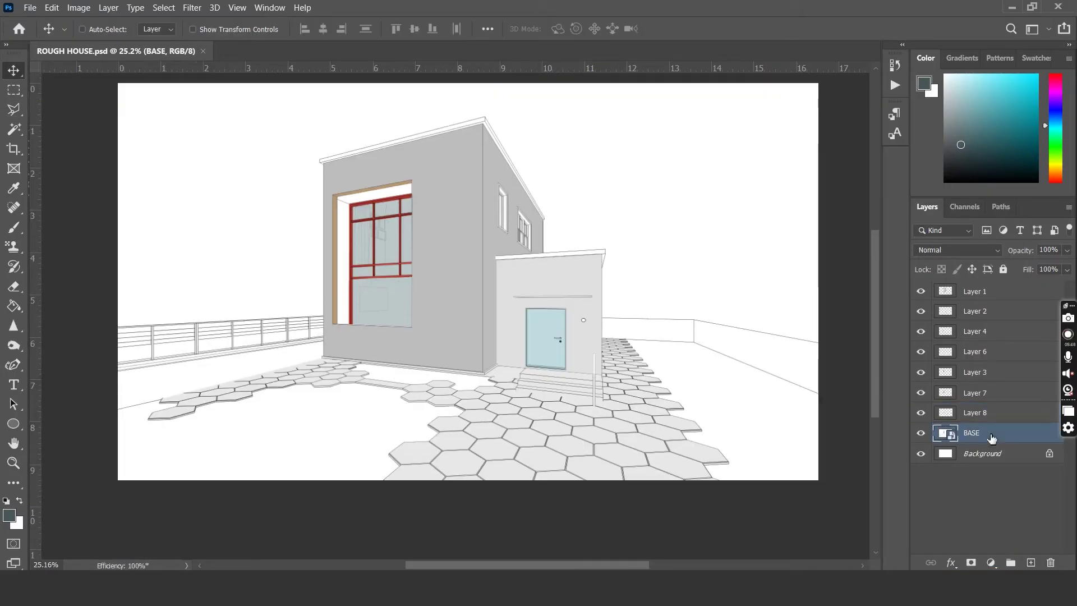
key(w)
click(386, 422)
shift+click(703, 423)
key(ctrl+shift+alt+n)
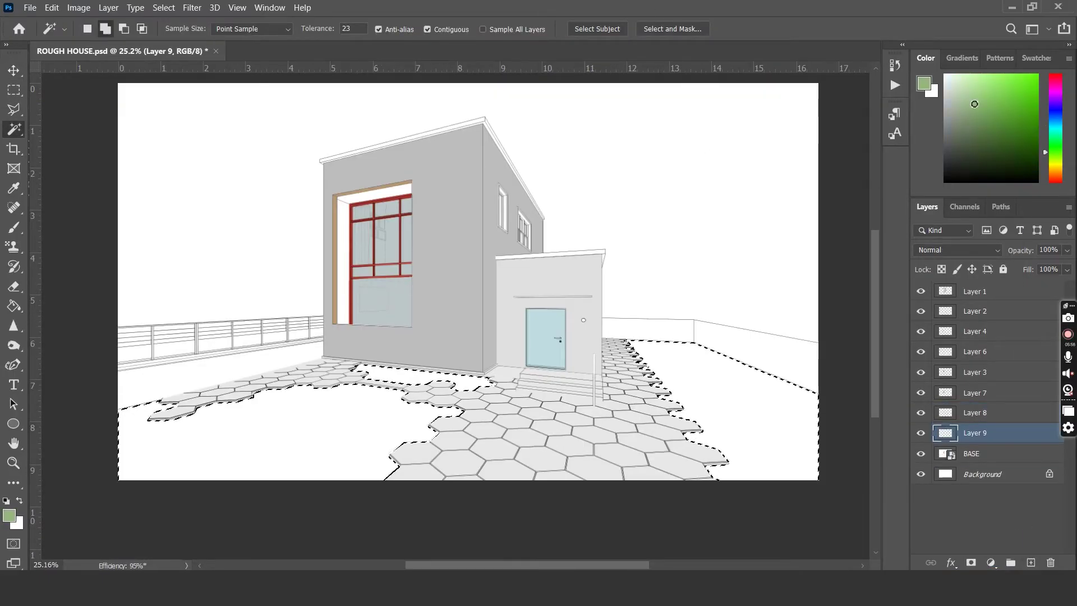
key(g)
key(alt+BackSpace)
key(ctrl+d)
Select the sky on BASE and fill it light blue on a new layer
key(w)
scroll(740, 199, up, 1)
key(alt+bracketleft)
click(736, 243)
key(ctrl+shift+alt+n)
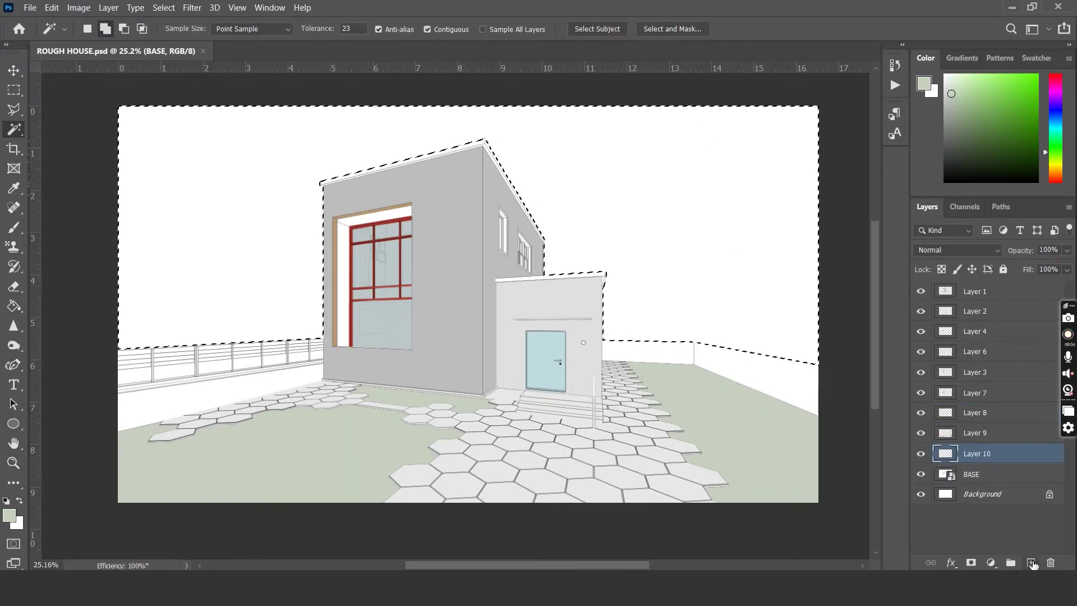
key(b)
key(g)
click(671, 200)
key(ctrl+d)
Fill the lower left boundary wall strip on its own new layer
scroll(671, 200, up, 1)
key(alt+bracketleft)
key(w)
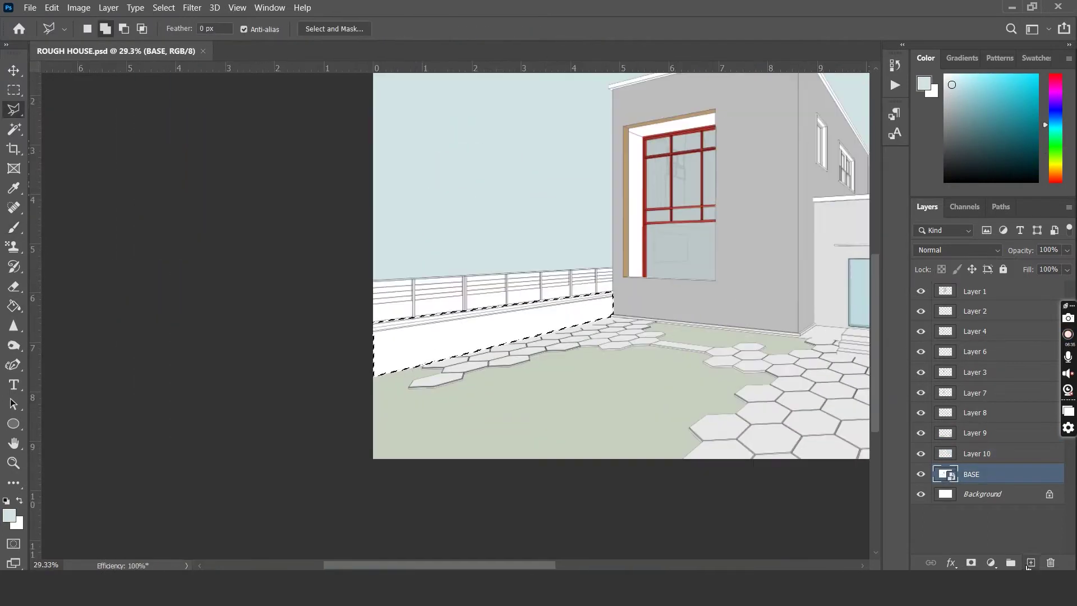
key(ctrl+shift+alt+n)
key(g)
click(539, 293)
key(ctrl+0)
Add a layer for the boundary wall, leave its blend mode unchanged, and save the document
key(alt+bracketleft)
key(ctrl+shift+alt+n)
key(v)
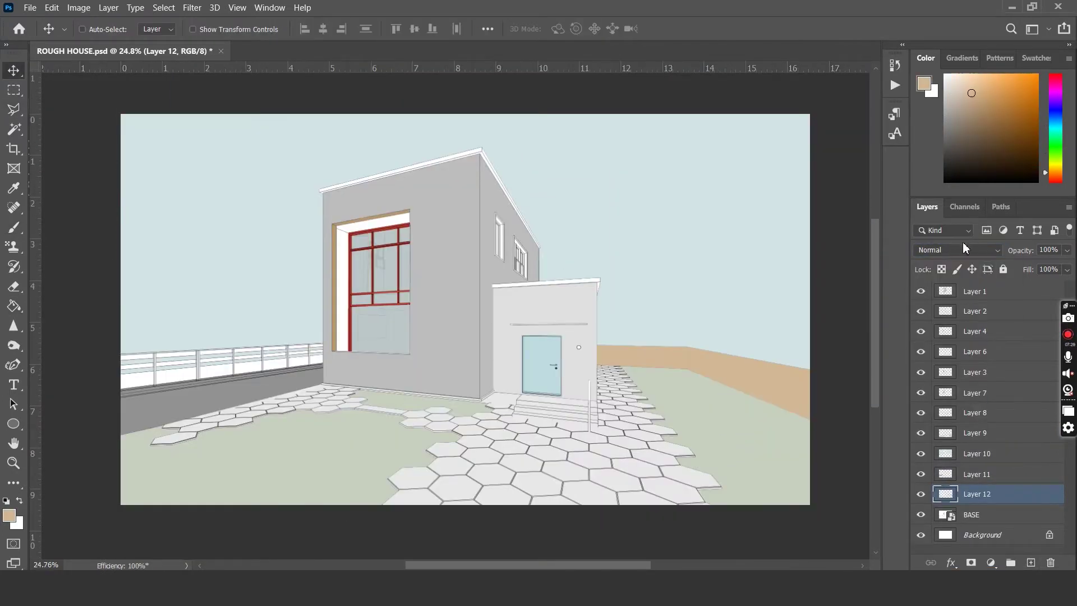
click(958, 250)
key(Escape)
key(ctrl+s)
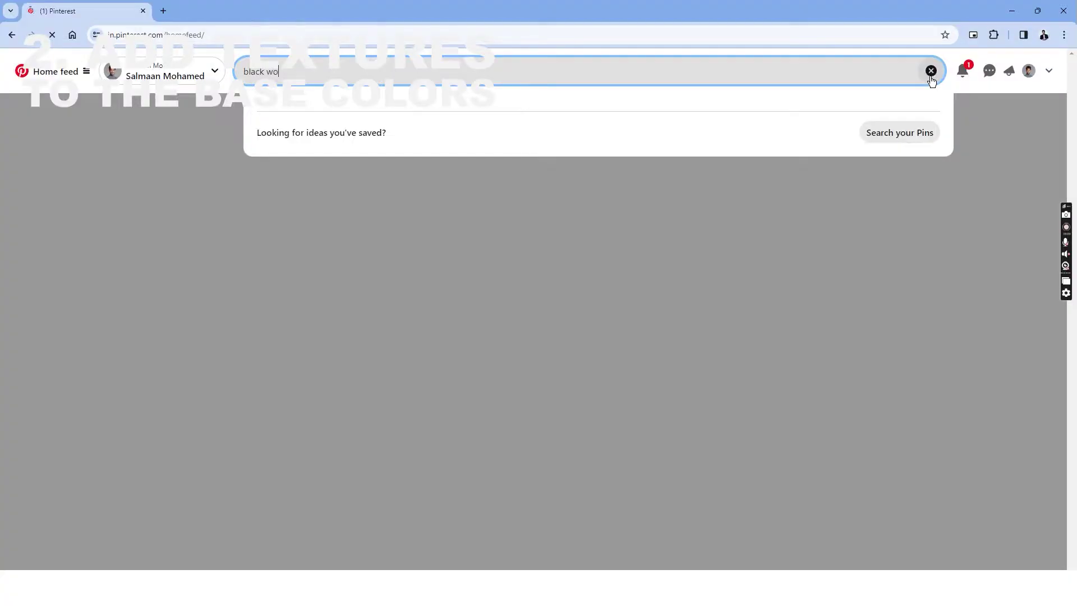
Search Pinterest for 'black wooden texture seamless' and open a dark wood plank pin's image menu
text(mless)
key(Return)
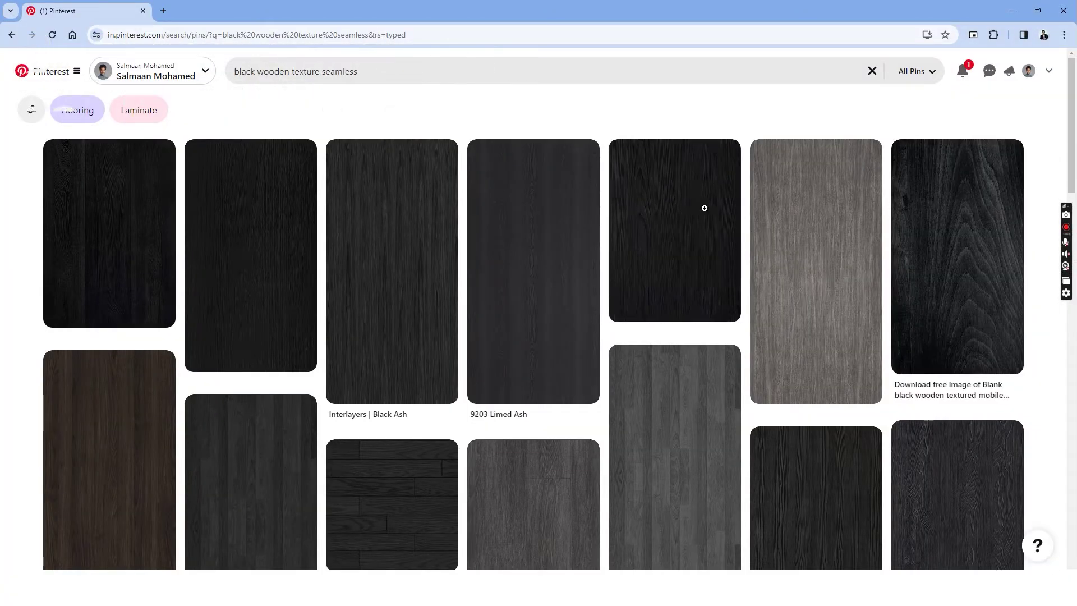
scroll(704, 207, down, 4)
click(446, 313)
right_click(410, 209)
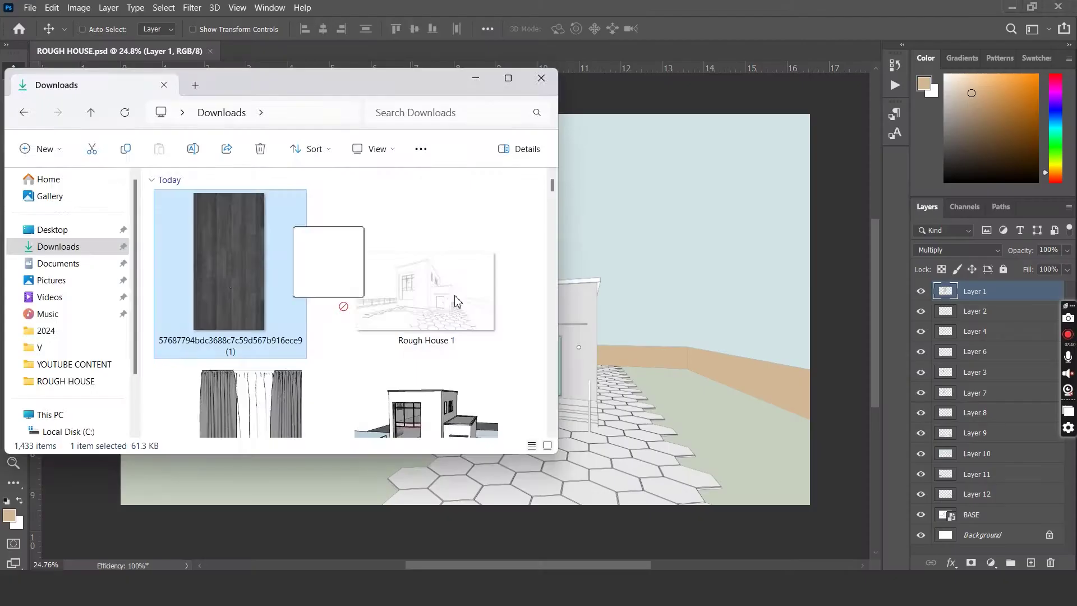
Place the dark wood image, scale it to about a fifth and rasterize the layer
drag(327, 269, 577, 281)
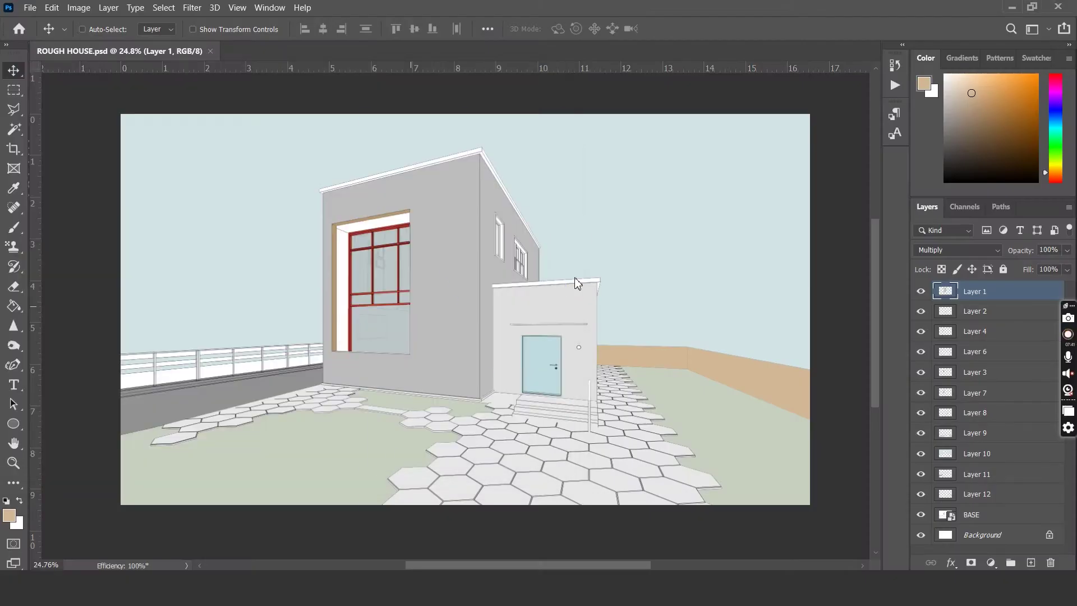
key(Return)
key(ctrl+t)
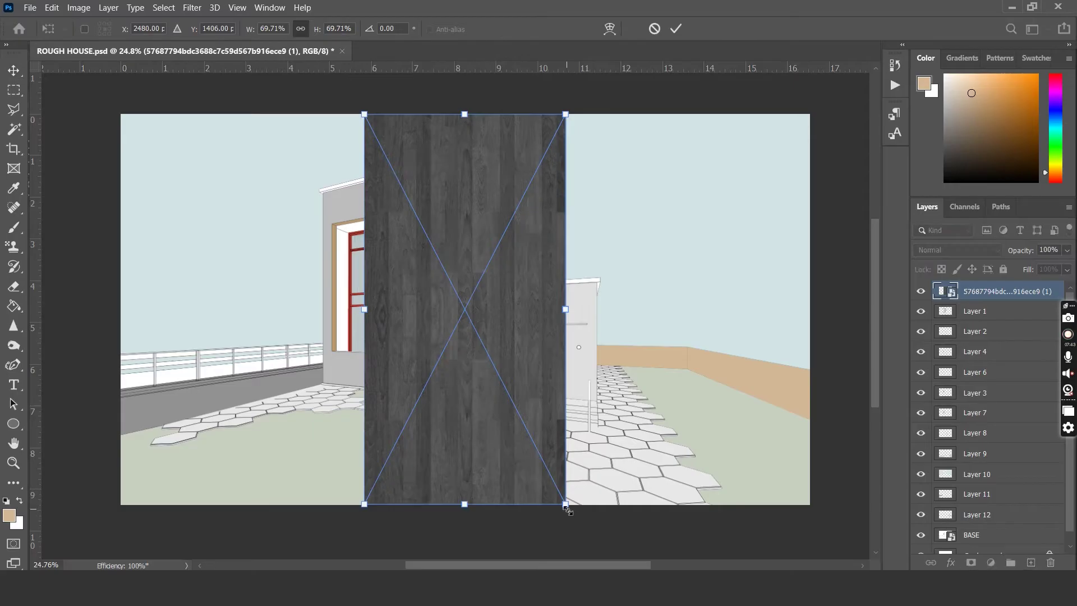
drag(568, 509, 398, 241)
key(Return)
right_click(981, 291)
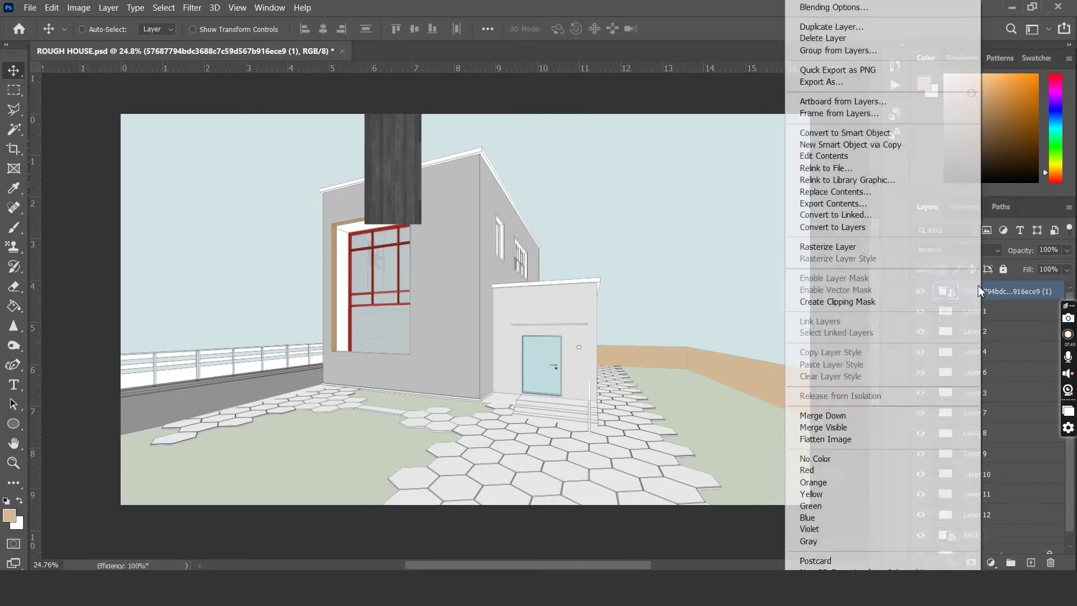
click(828, 247)
Move the wood piece onto the main wall and duplicate it to the right
scroll(353, 182, up, 2)
drag(405, 202, 379, 301)
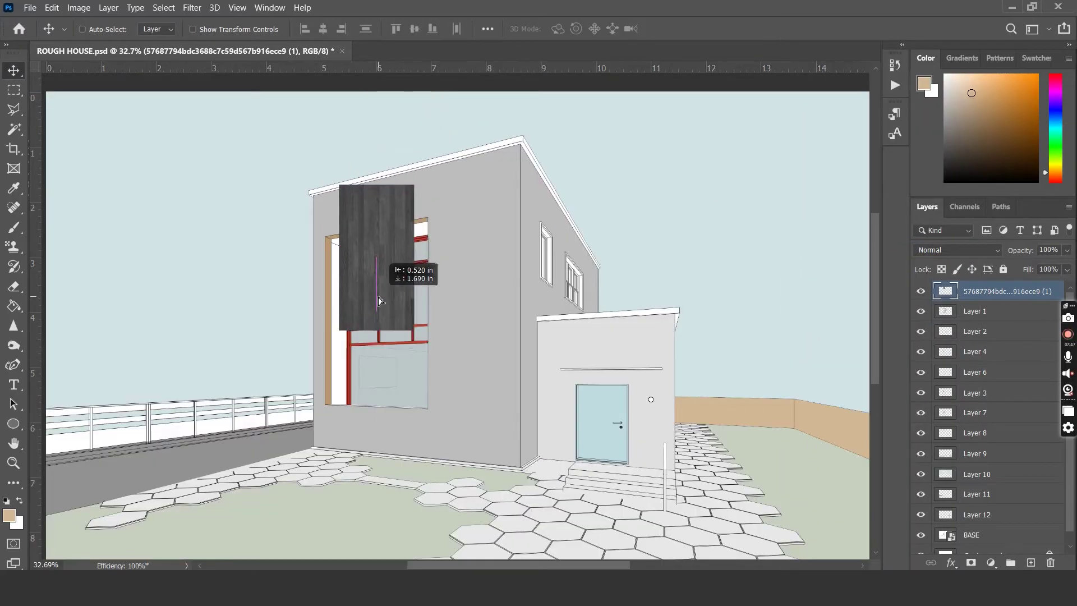
key(m)
drag(490, 150, 308, 414)
key(v)
scroll(380, 242, up, 5)
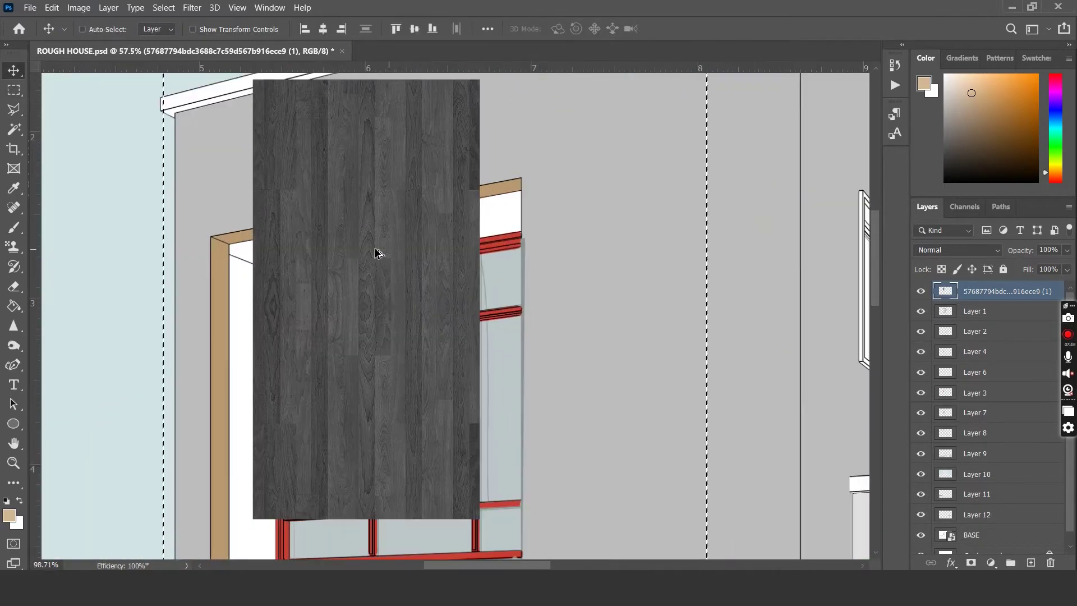
alt+drag(376, 252, 589, 271)
key(ctrl+d)
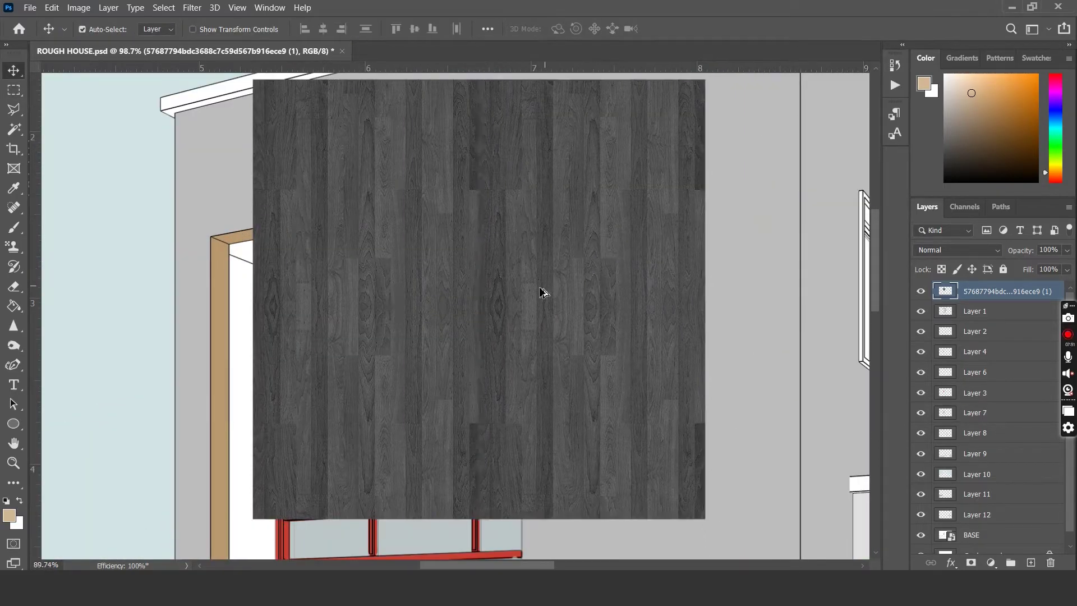
Duplicate the widened wood panel downward, then to the right, covering the main block
scroll(541, 293, down, 4)
key(m)
drag(316, 133, 649, 462)
mouse_move(483, 406)
ctrl+alt+mouse_down()
mouse_move(481, 444)
mouse_move(481, 432)
ctrl+alt+mouse_up()
scroll(481, 433, down, 3)
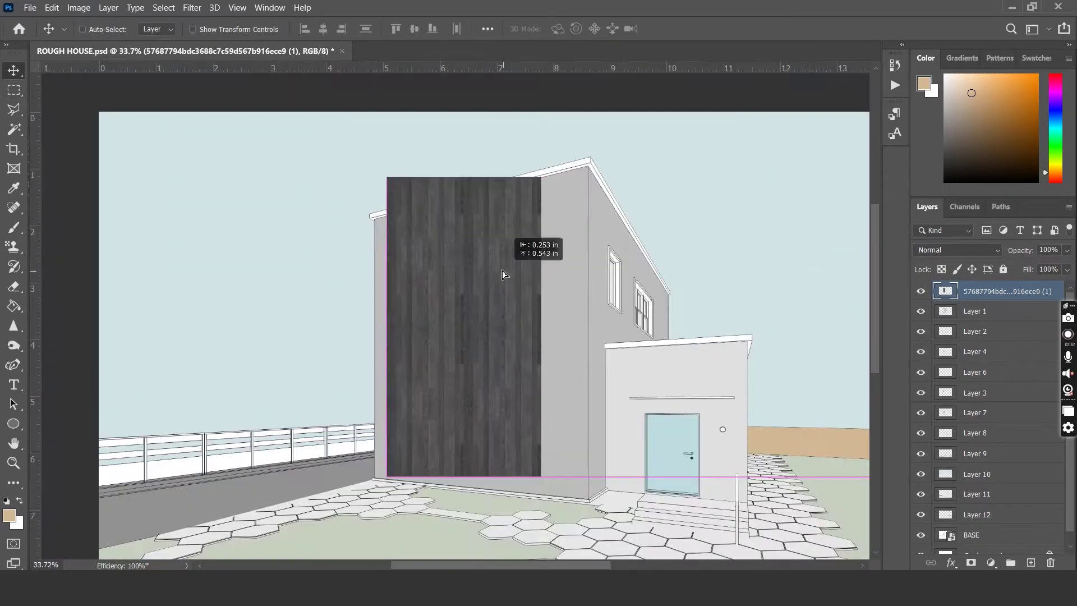
drag(565, 133, 367, 496)
key(v)
scroll(466, 325, up, 2)
alt+drag(425, 358, 580, 358)
scroll(455, 350, down, 2)
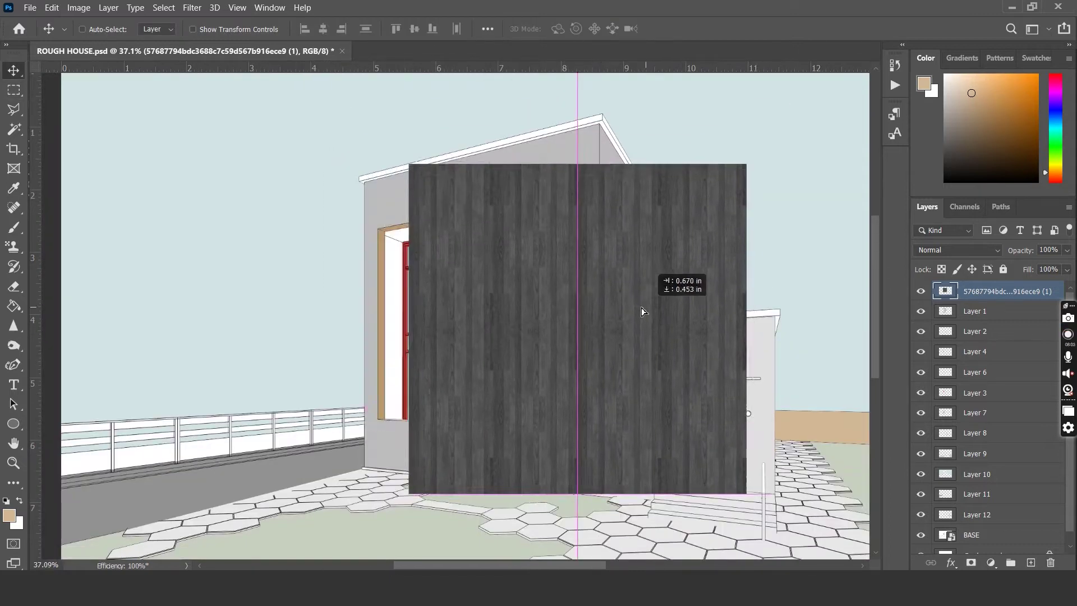
Duplicate the wood texture layer and hide the copy
key(ctrl+d)
key(ctrl+j)
click(920, 291)
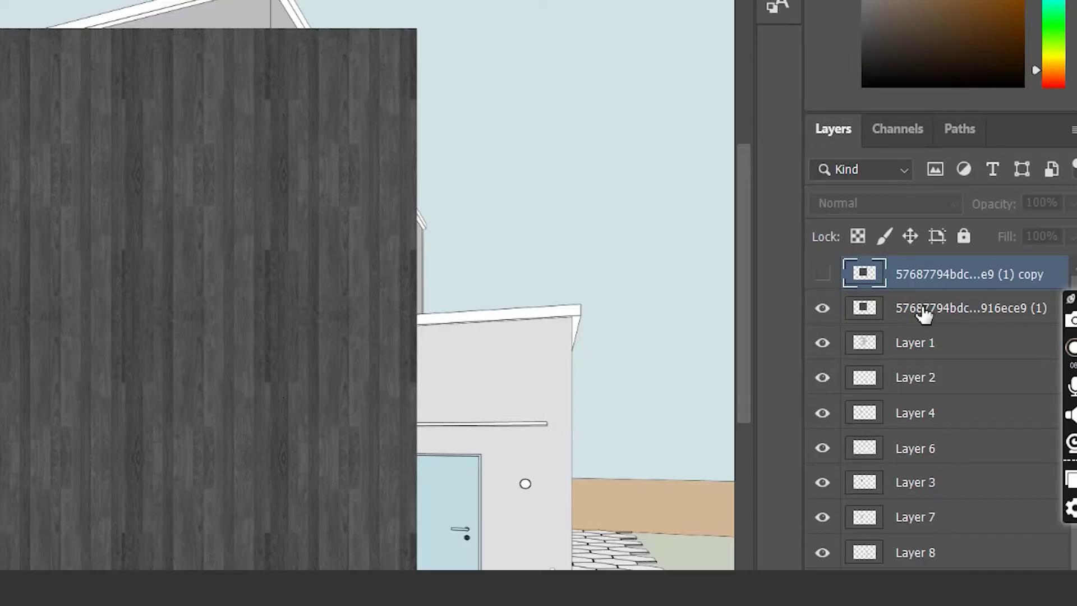
Clip the wood texture to Layer 1 and distort its corners to the front wall's perspective
drag(924, 316, 923, 327)
key(ctrl+alt+g)
key(ctrl+t)
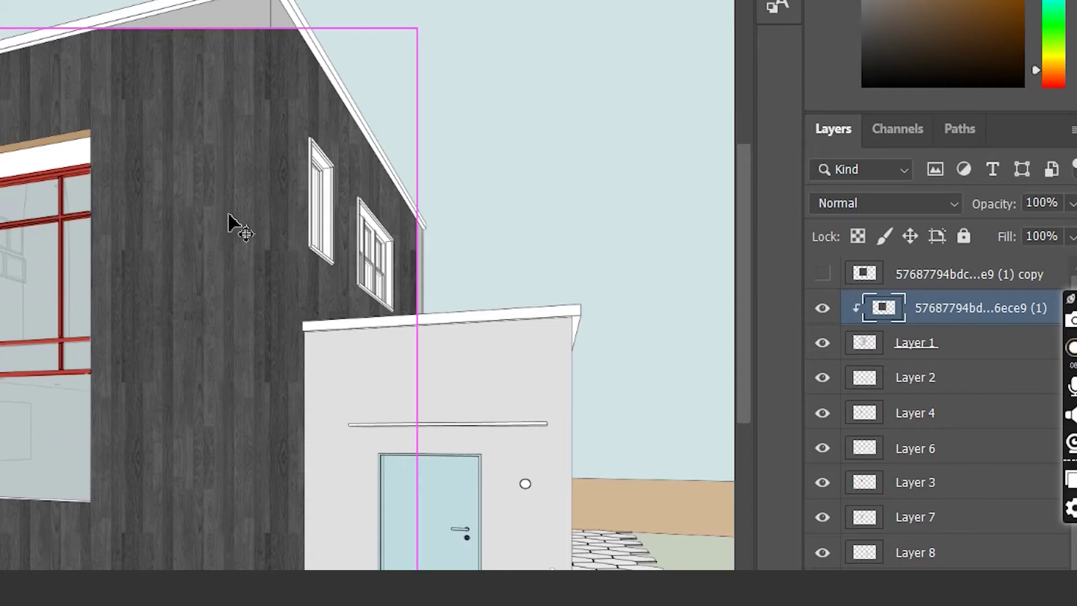
right_click(231, 224)
click(320, 12)
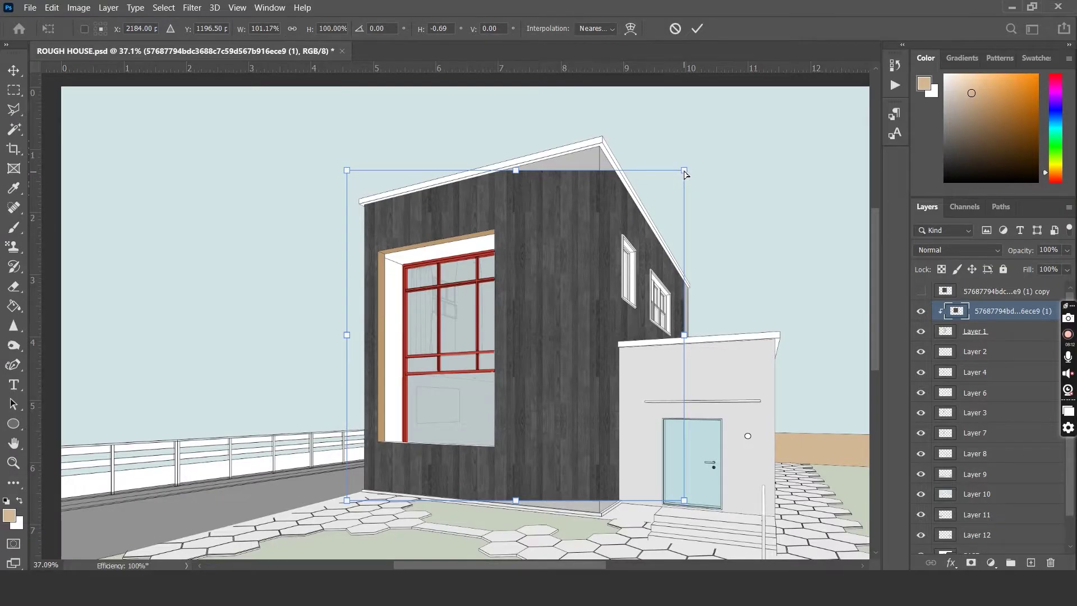
drag(685, 175, 684, 110)
drag(347, 175, 359, 188)
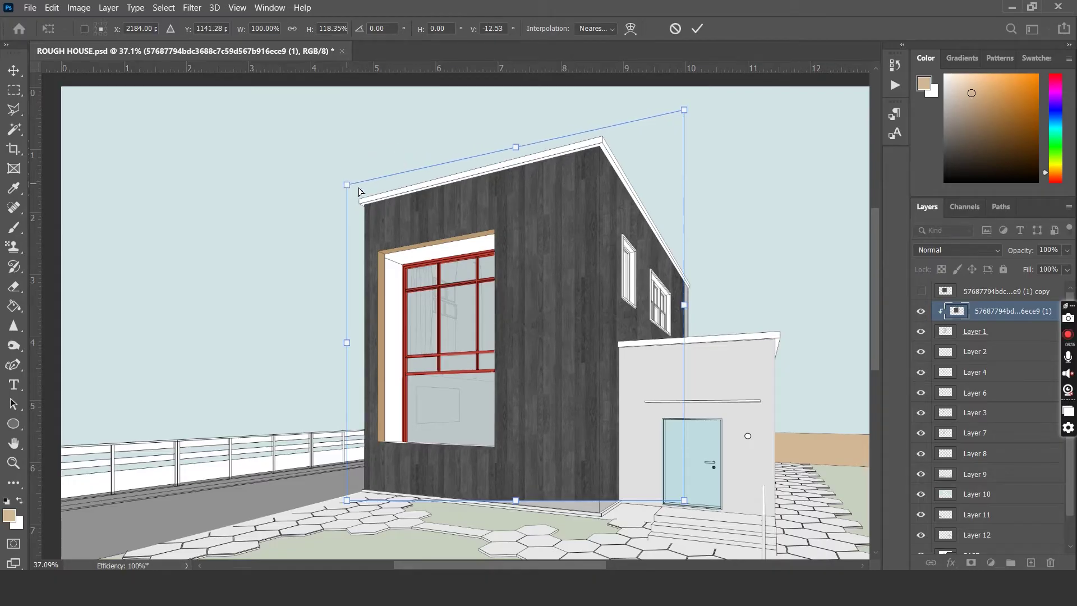
scroll(533, 461, down, 2)
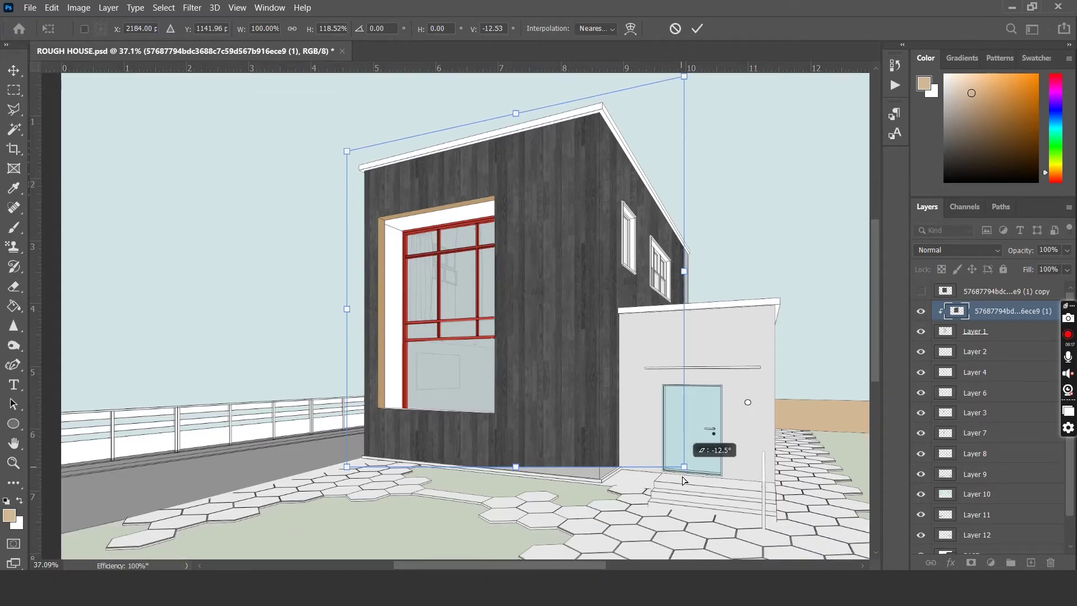
drag(683, 480, 685, 523)
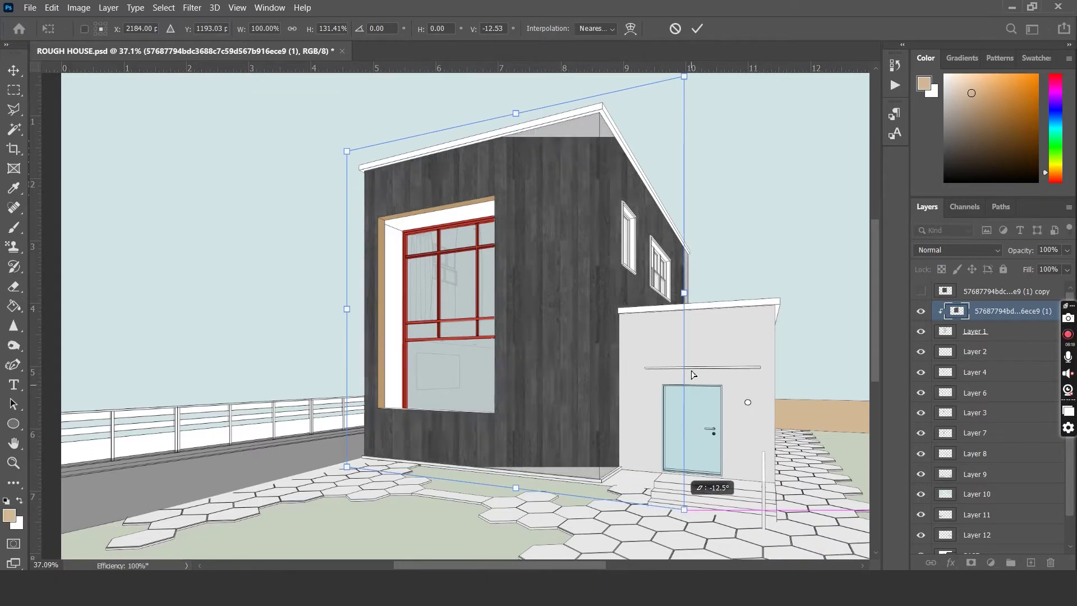
key(Return)
Copy the wood over the side wall and skew it to follow that wall
key(m)
key(6)
key(2)
drag(741, 94, 623, 565)
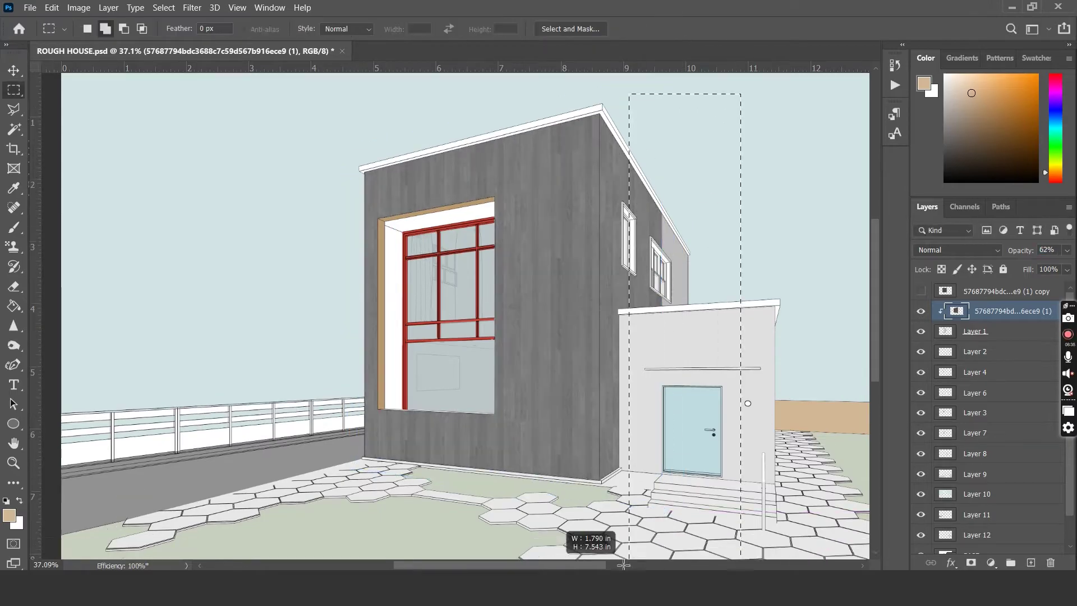
key(ctrl+j)
key(ctrl+t)
drag(349, 302, 690, 393)
key(Return)
Group the three wood layers as G WOOD and place a concrete texture above Layer 2
scroll(463, 339, down, 2)
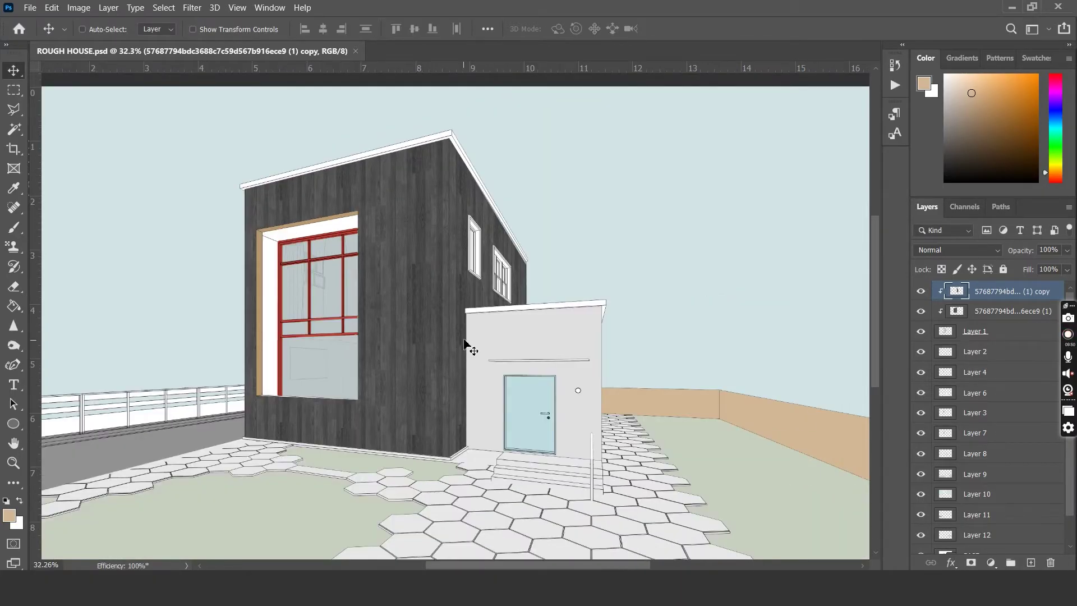
shift+click(993, 338)
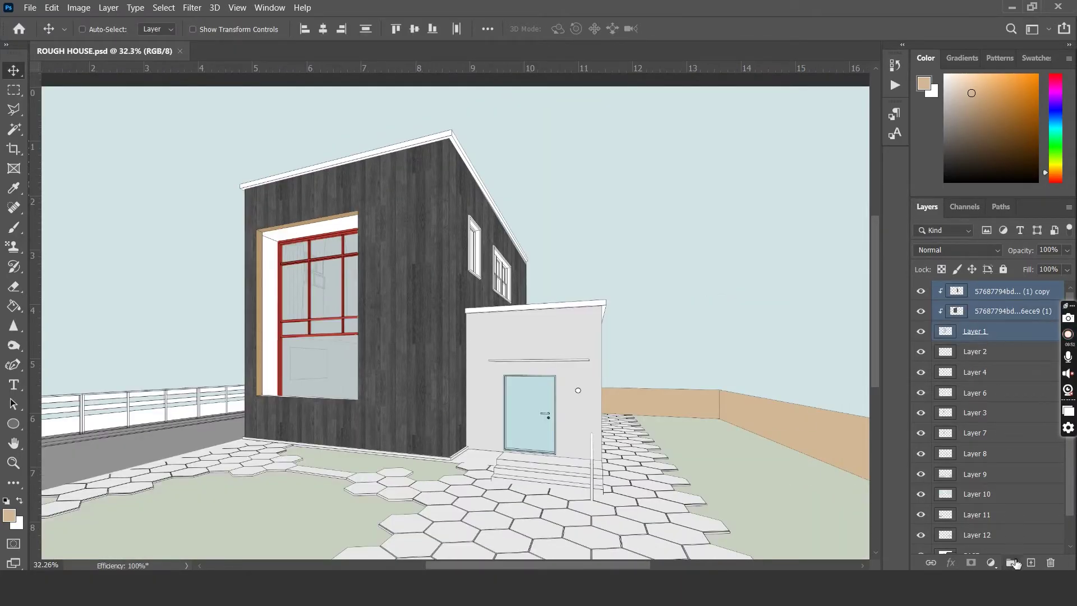
click(1013, 563)
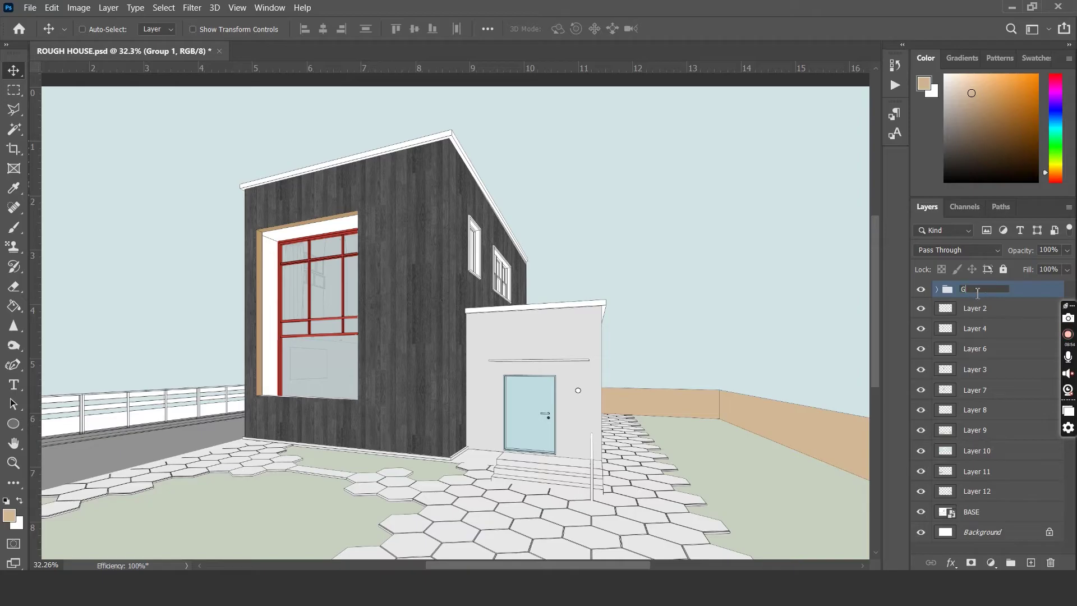
text(OD)
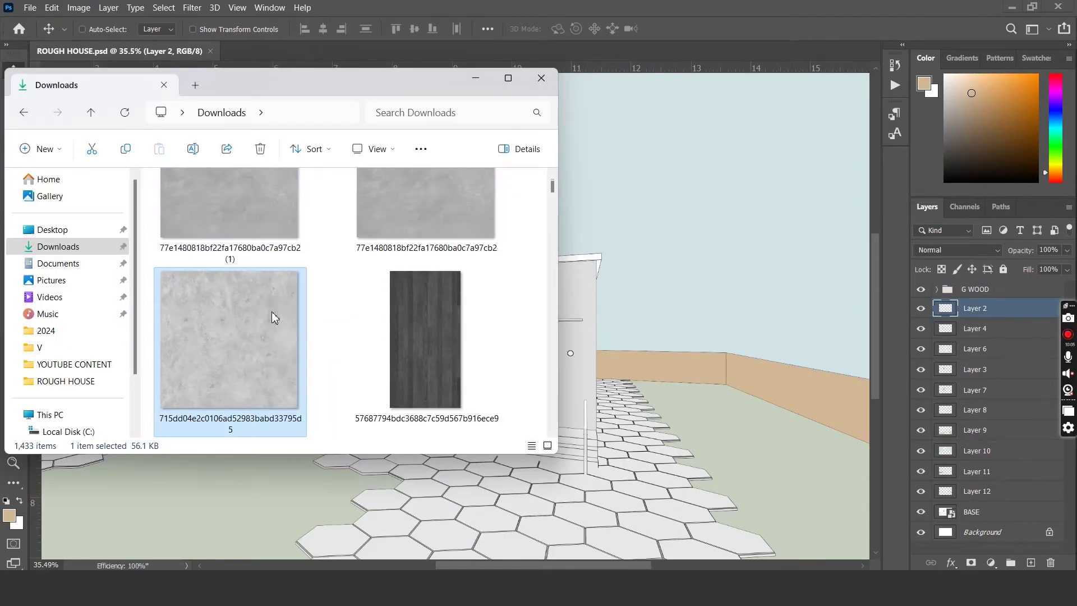
drag(272, 312, 575, 397)
key(Return)
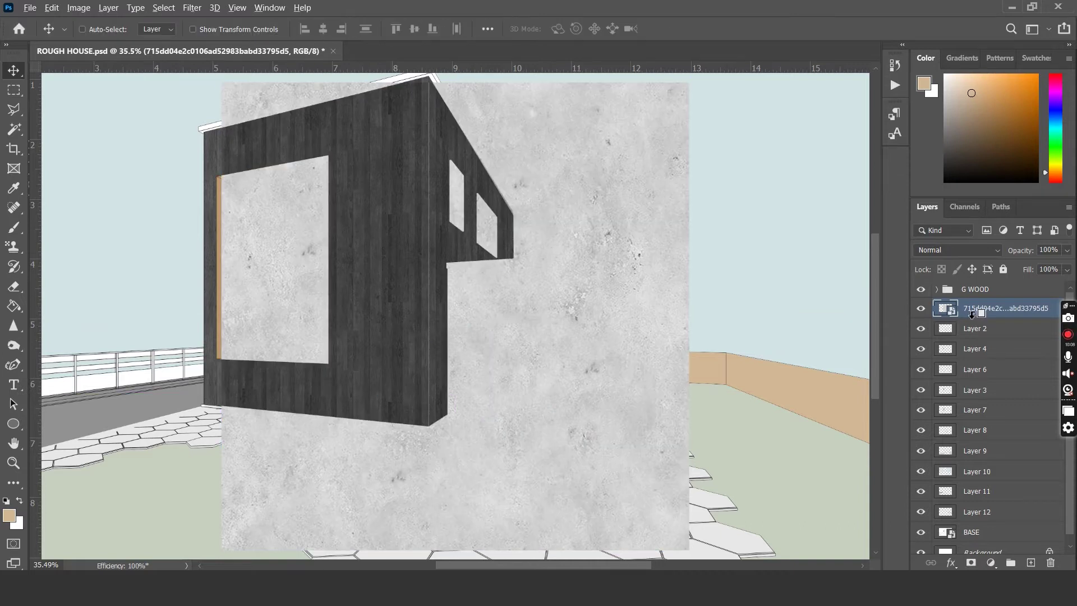
Scale the concrete texture down onto the annex wall, rasterize it, and group it with Layer 2
key(ctrl+t)
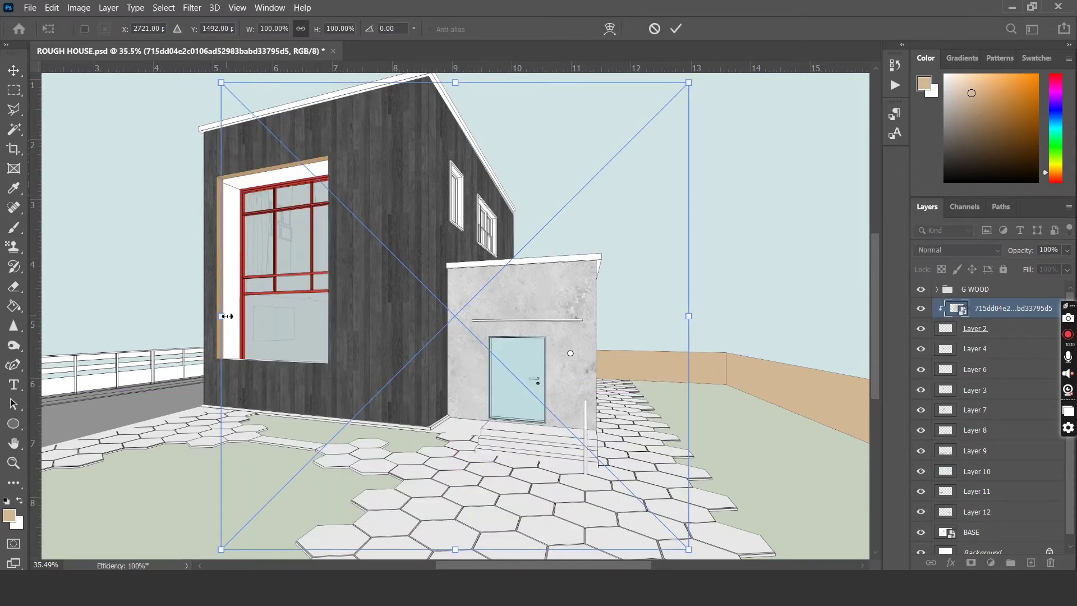
drag(226, 315, 447, 315)
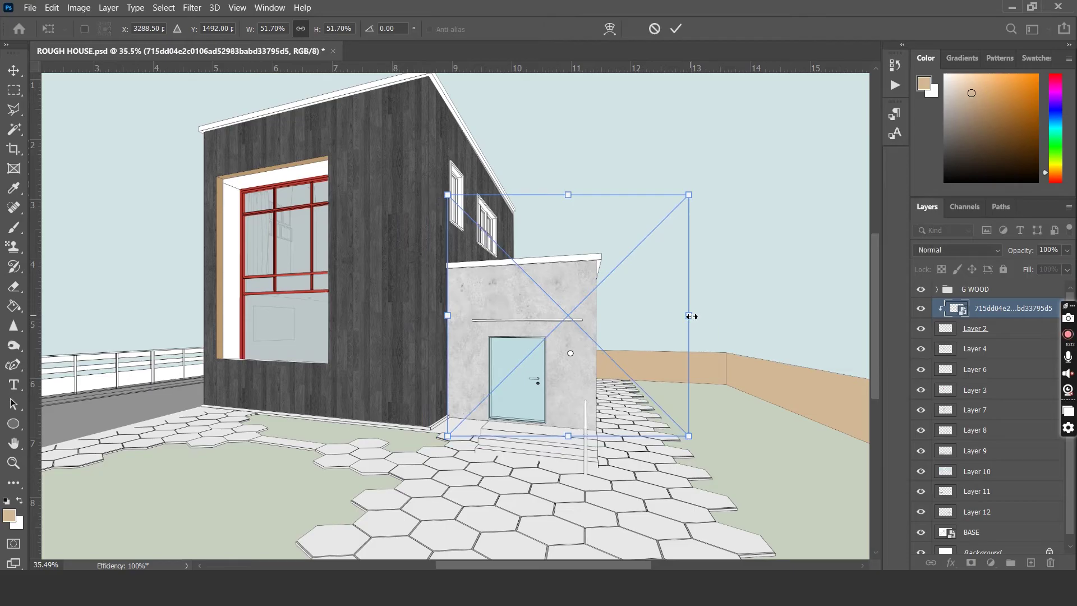
drag(691, 317, 598, 357)
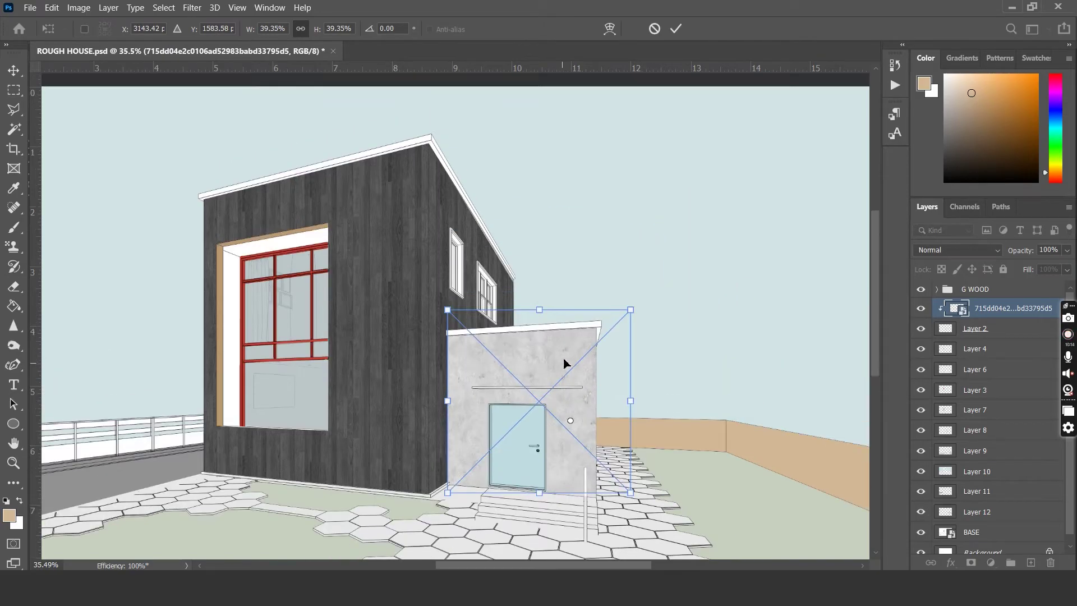
scroll(565, 364, up, 5)
key(Return)
right_click(985, 309)
click(916, 246)
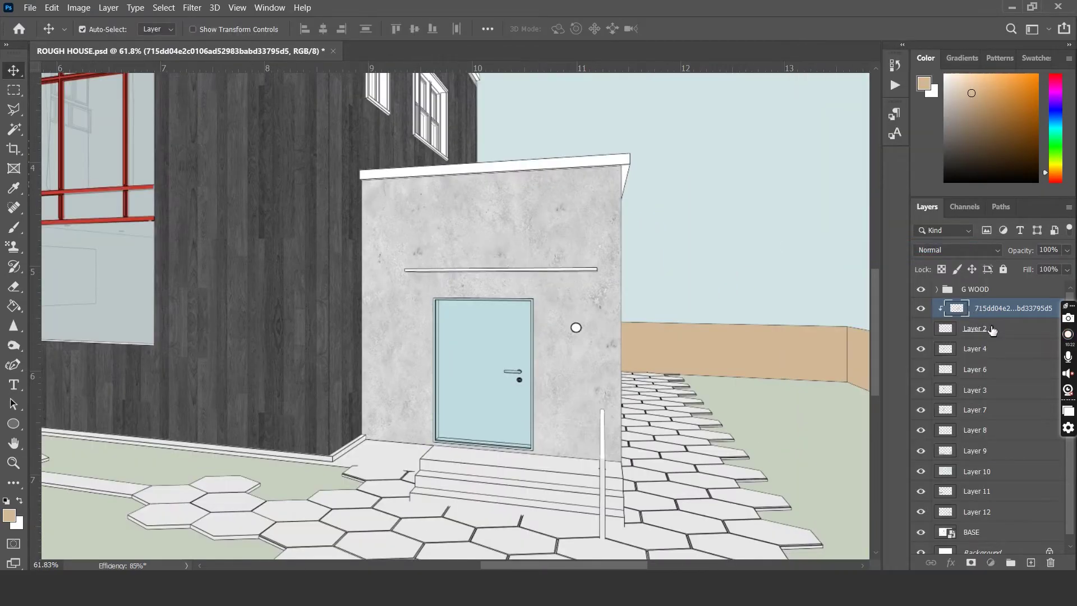
key(ctrl+g)
key(c)
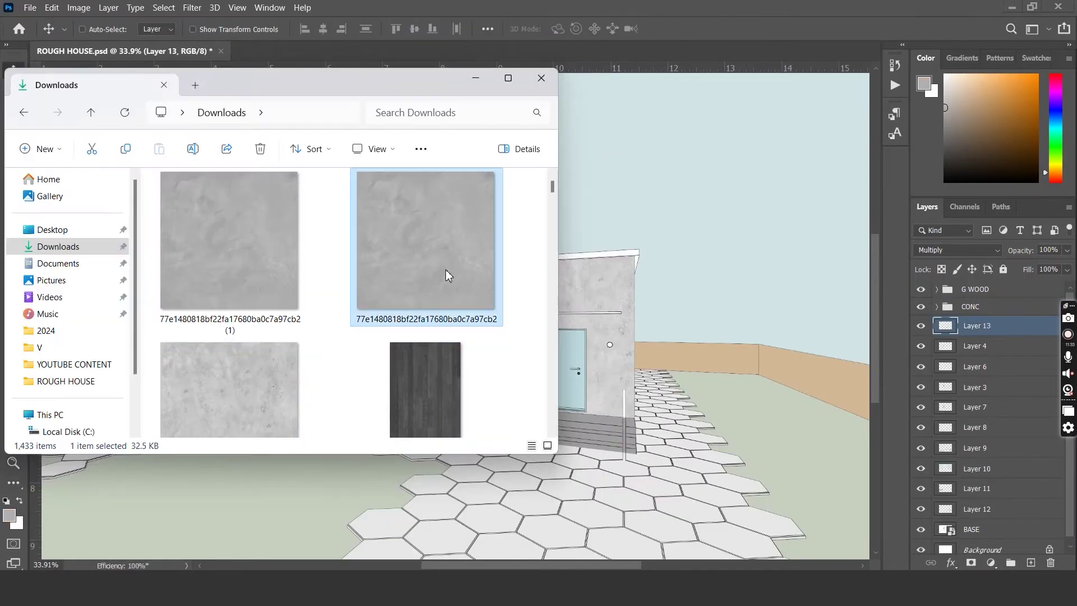
Place a concrete texture, scale it down, and clip it onto the front steps
drag(445, 271, 449, 314)
drag(680, 540, 540, 540)
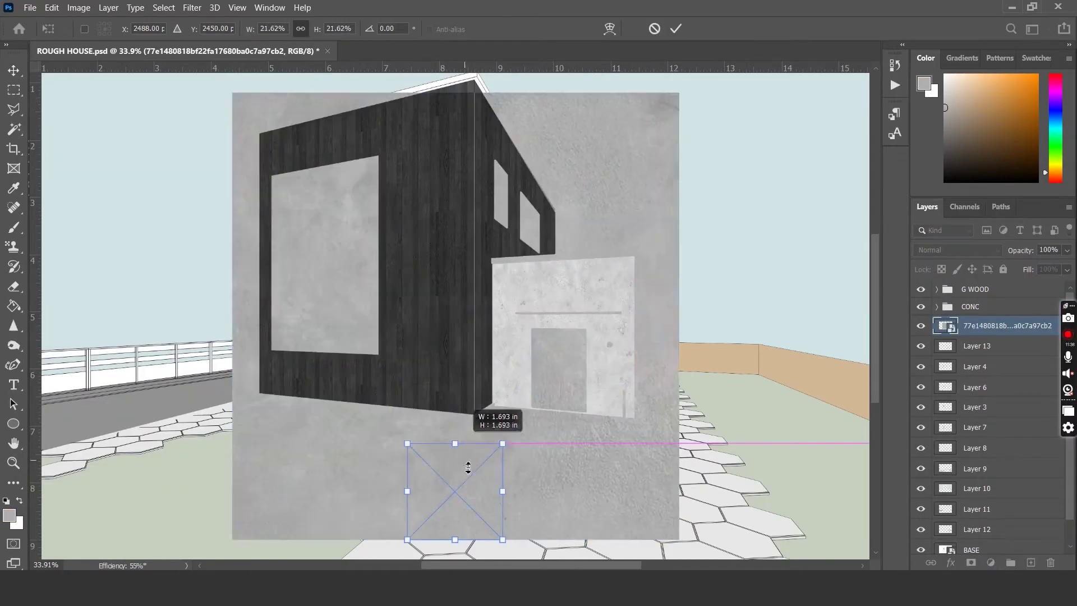
key(Return)
drag(472, 488, 672, 394)
right_click(979, 325)
click(829, 288)
scroll(639, 314, up, 2)
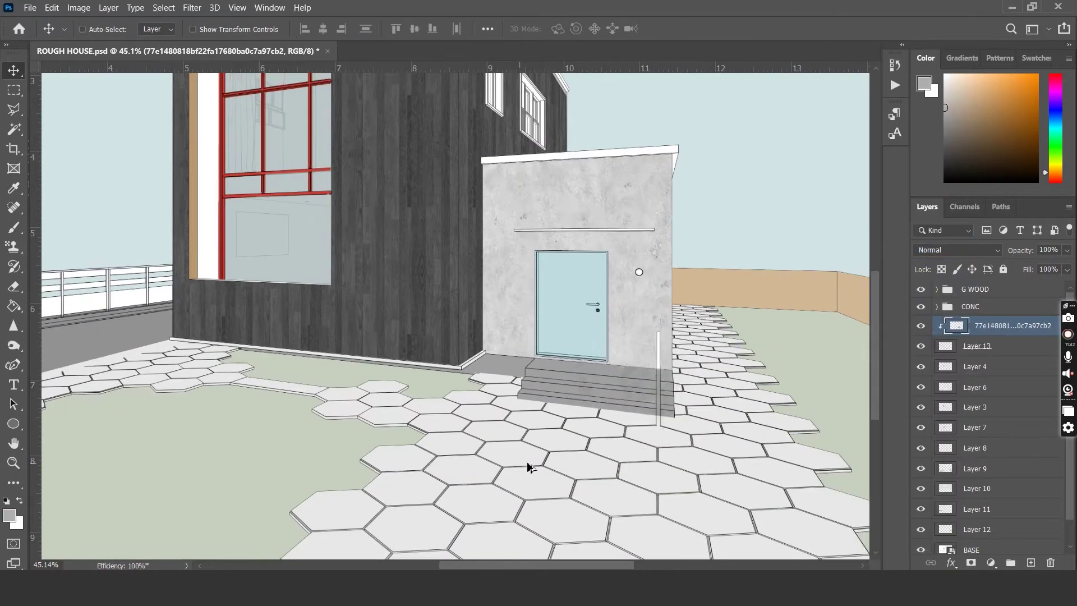
scroll(526, 464, up, 3)
Distort the step texture's corners to follow the steps' perspective
key(ctrl+t)
right_click(648, 353)
click(668, 379)
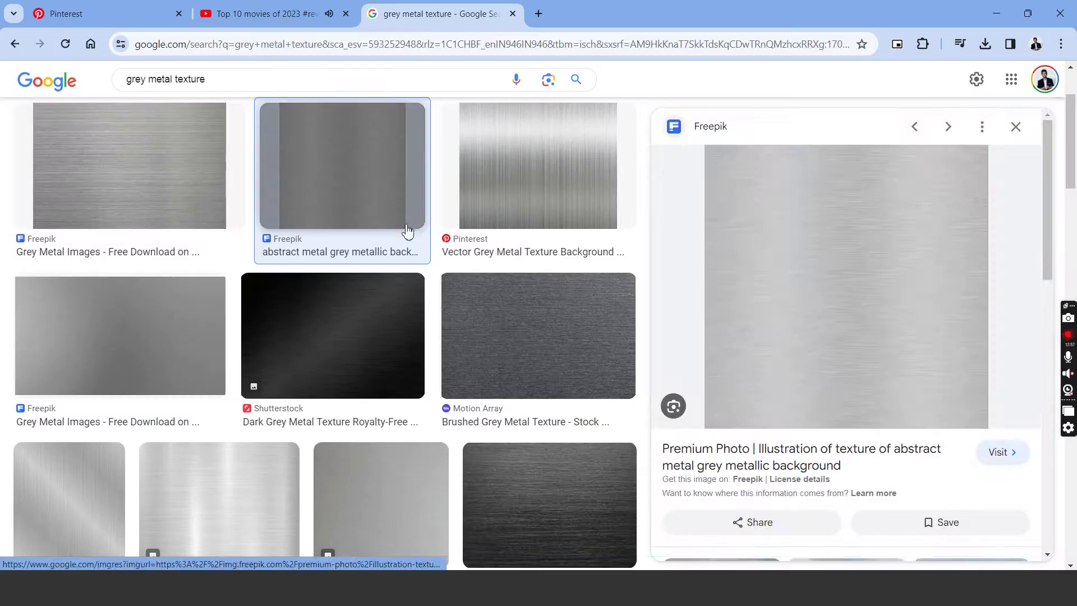
scroll(945, 428, down, 5)
click(945, 428)
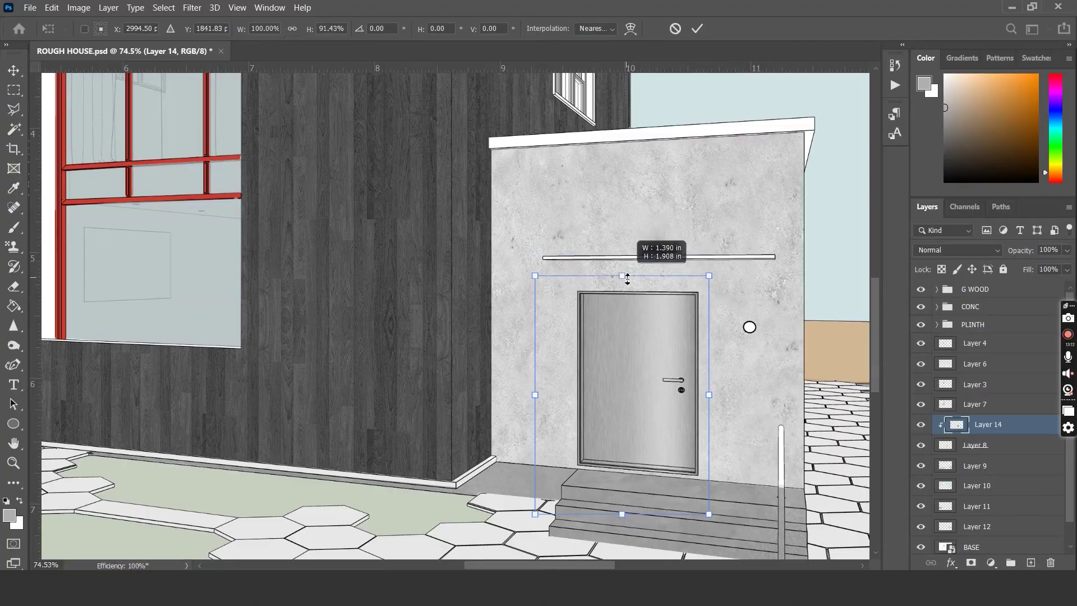
drag(628, 279, 628, 284)
drag(622, 514, 621, 475)
scroll(621, 475, up, 2)
Resize the brushed-metal texture over the door and select part of the grass texture
right_click(628, 356)
click(538, 418)
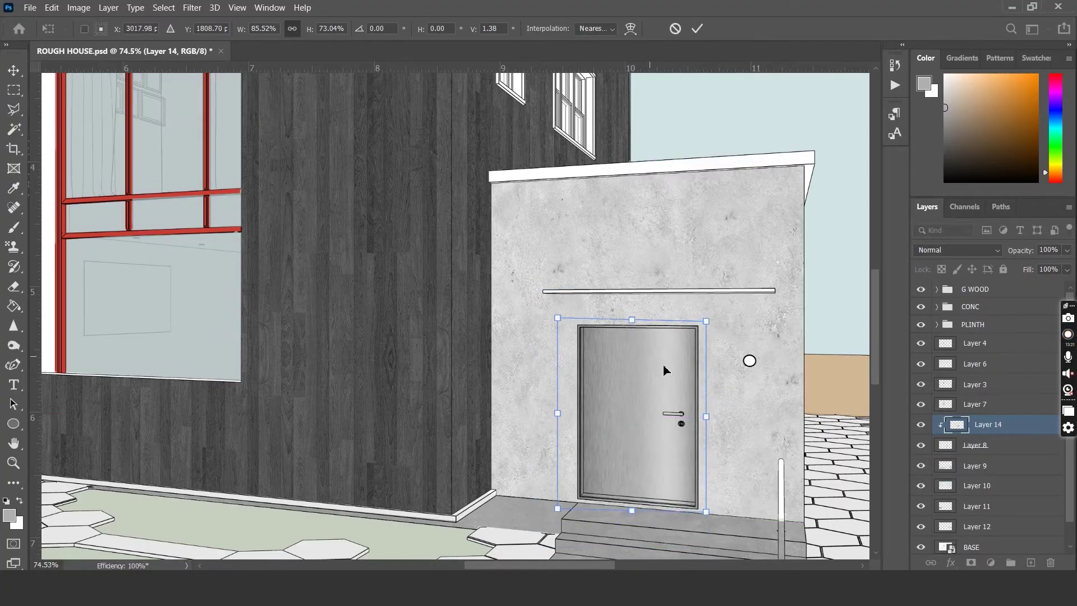
key(Return)
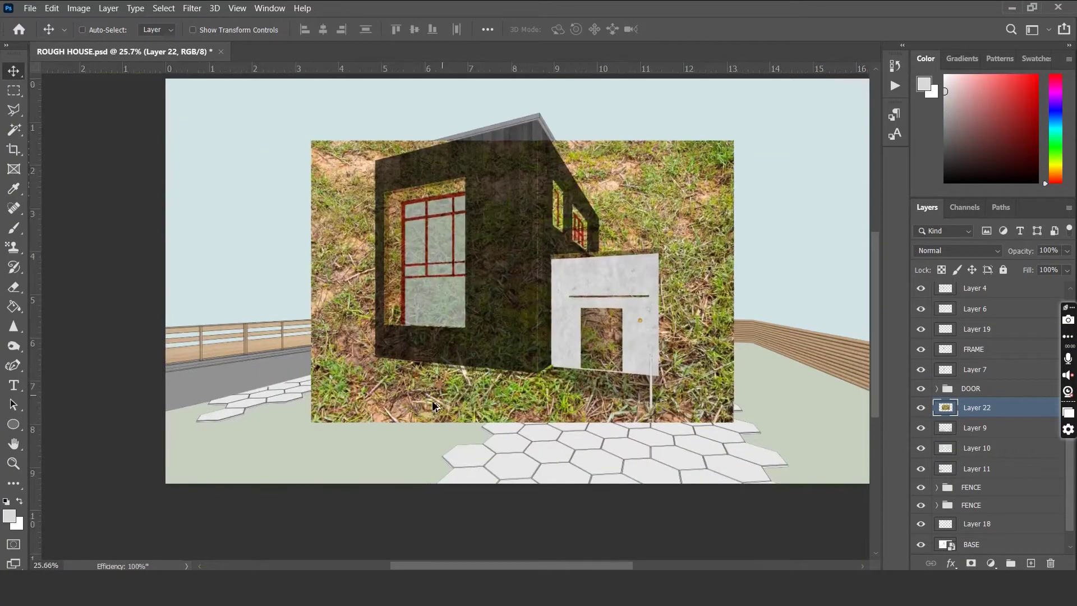
drag(497, 306, 325, 437)
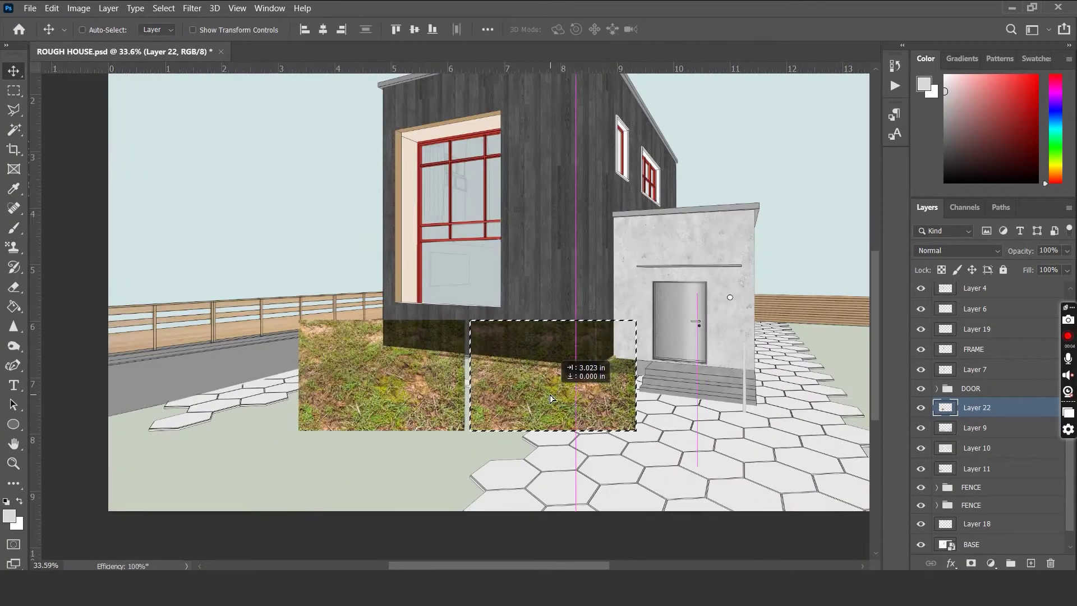
Move the grass over the lawn, duplicate it, and distort the copy into ground perspective
drag(505, 359, 428, 365)
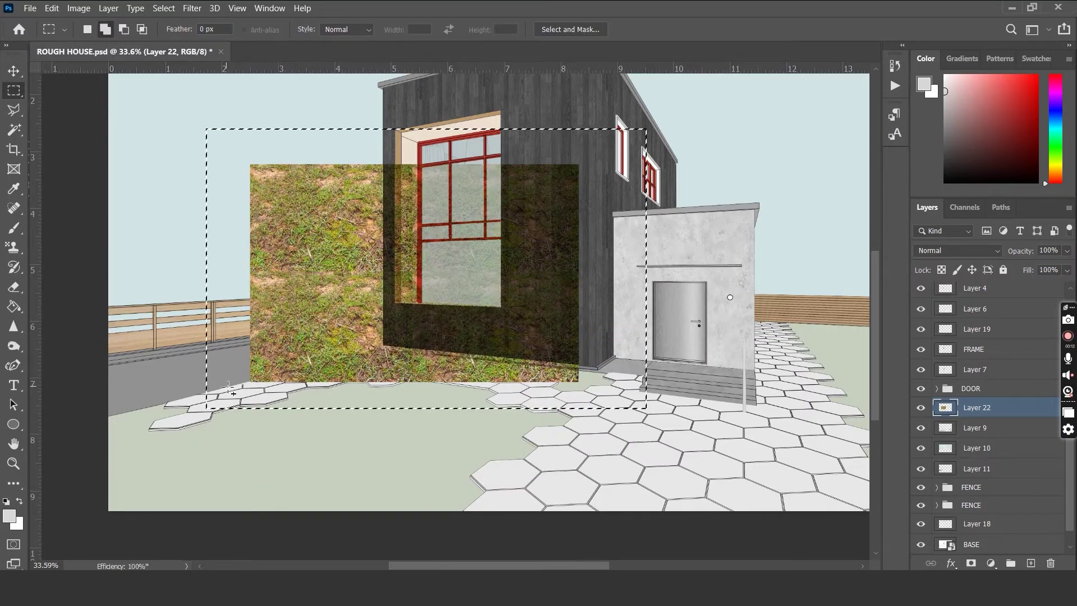
drag(337, 280, 337, 404)
key(ctrl+d)
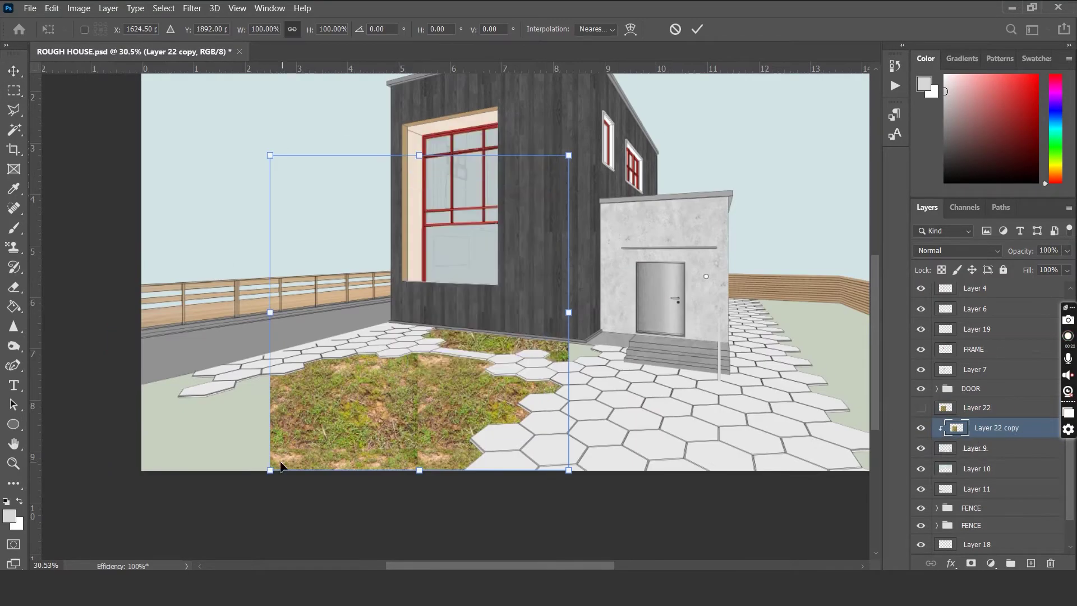
drag(271, 469, 79, 469)
drag(568, 470, 566, 501)
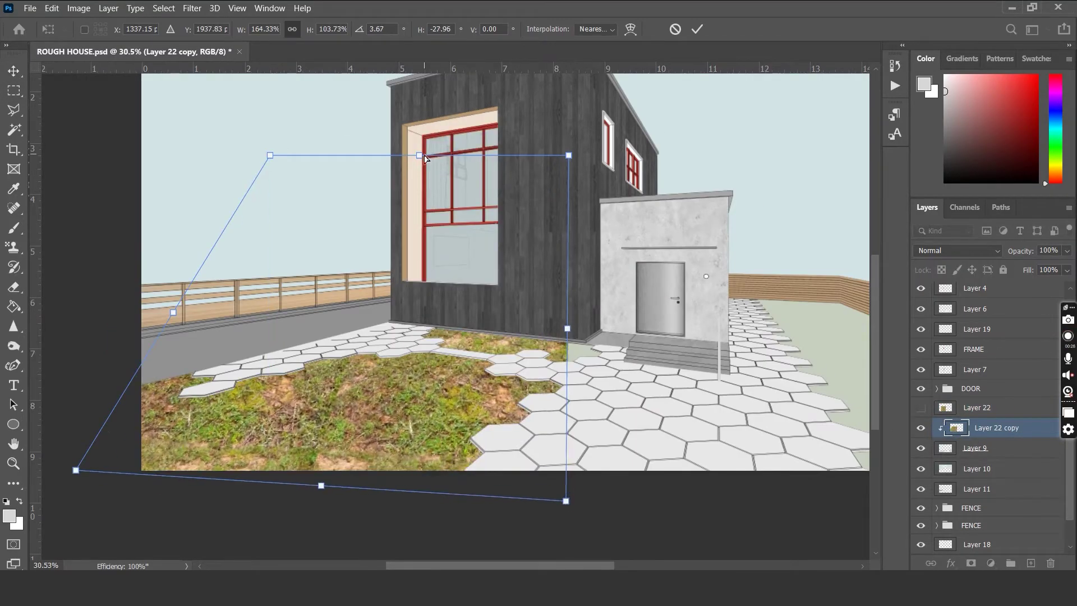
drag(425, 157, 425, 313)
scroll(348, 415, down, 4)
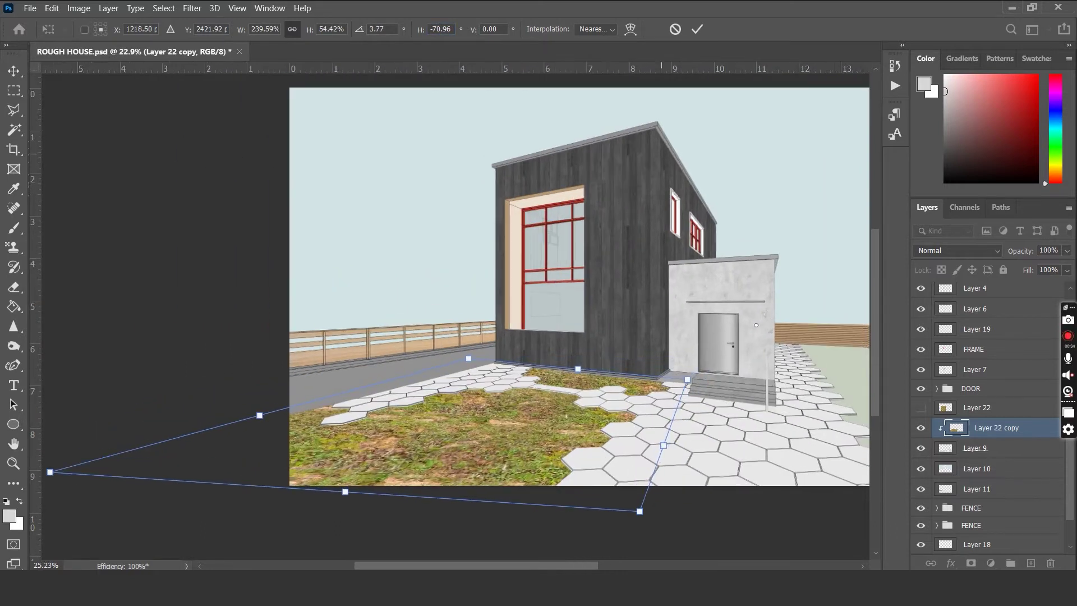
drag(640, 511, 604, 547)
scroll(188, 432, down, 2)
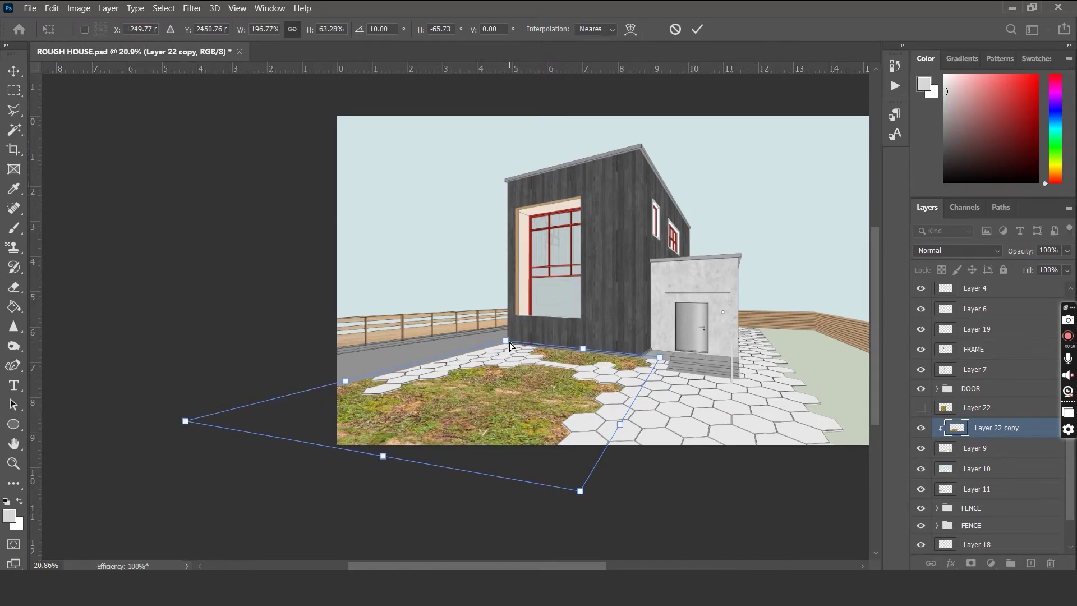
key(Return)
Show the original grass layer and pull its corners into ground perspective
click(922, 407)
click(987, 407)
key(ctrl+t)
drag(631, 260, 584, 293)
scroll(584, 293, down, 1)
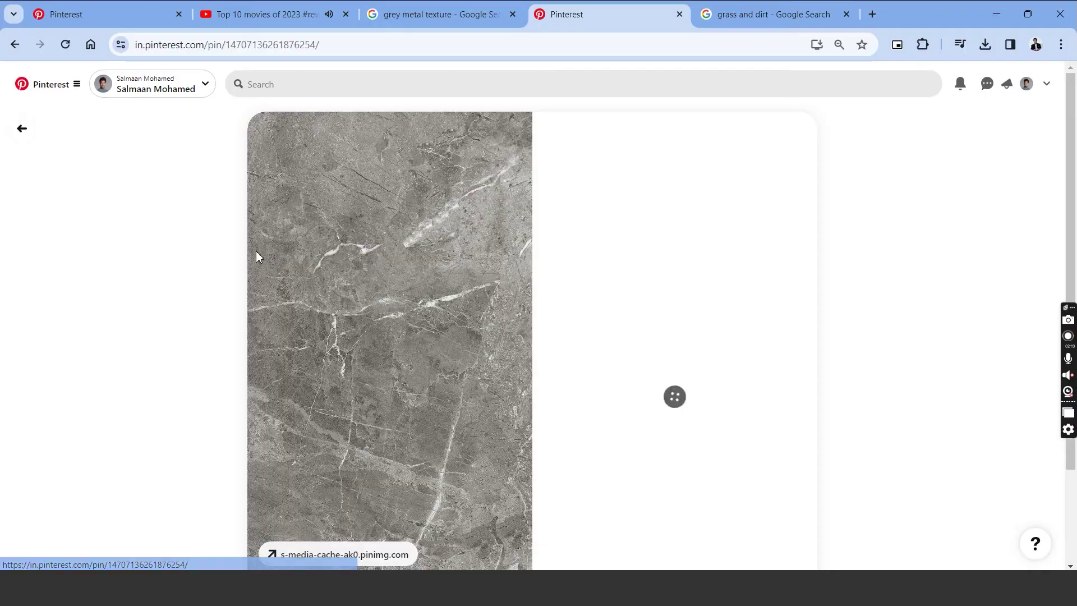
Paste the grey marble image from Chrome, stretch it along the left wall base, and clip it
right_click(375, 279)
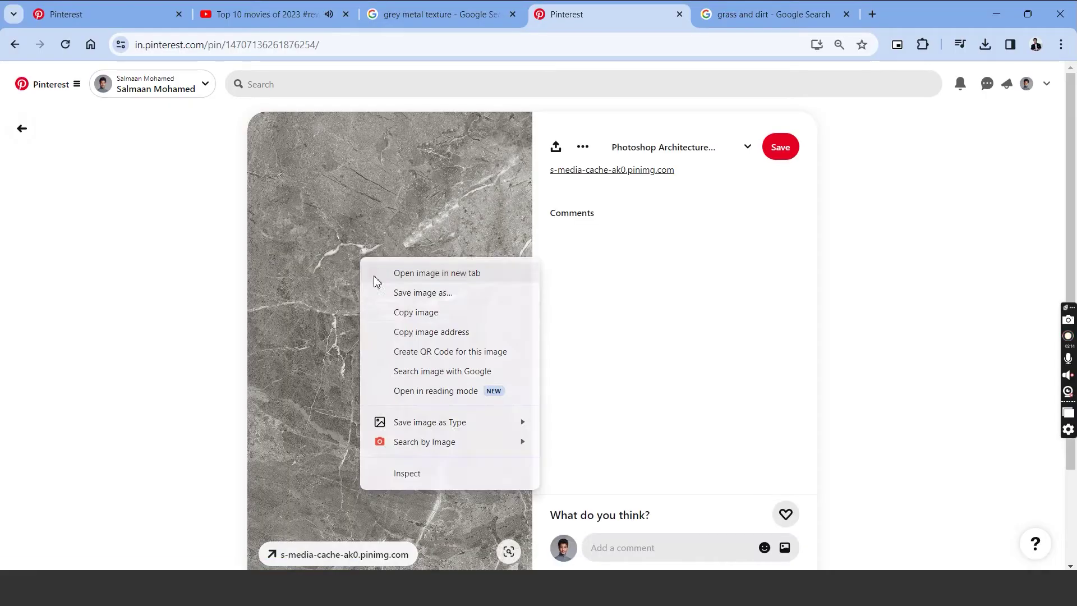
click(401, 312)
key(alt+Tab)
key(ctrl+v)
drag(504, 258, 289, 342)
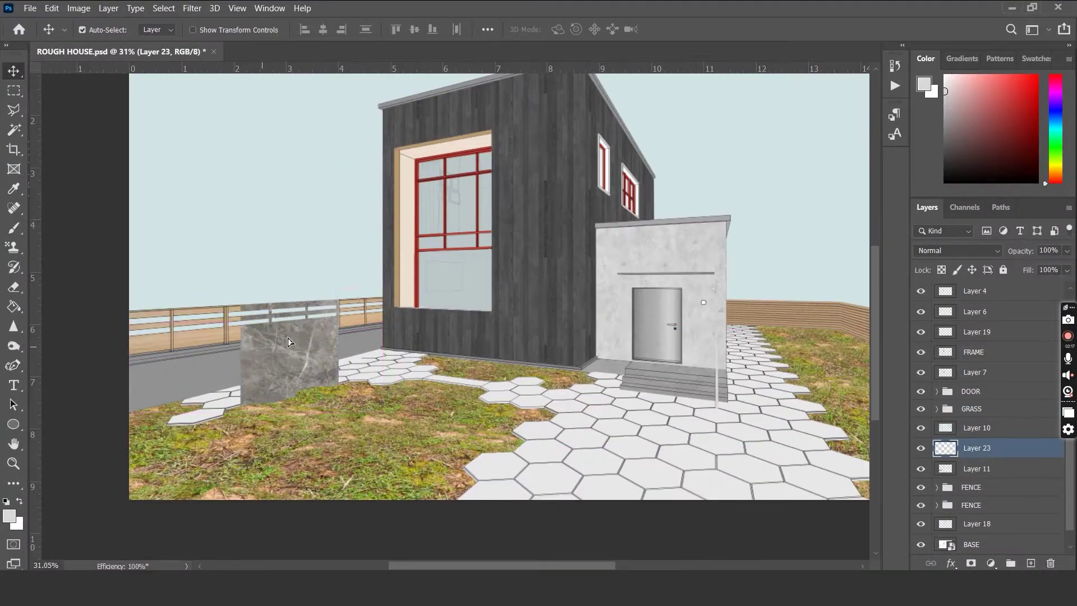
key(ctrl+t)
drag(338, 301, 407, 336)
key(ctrl+alt+g)
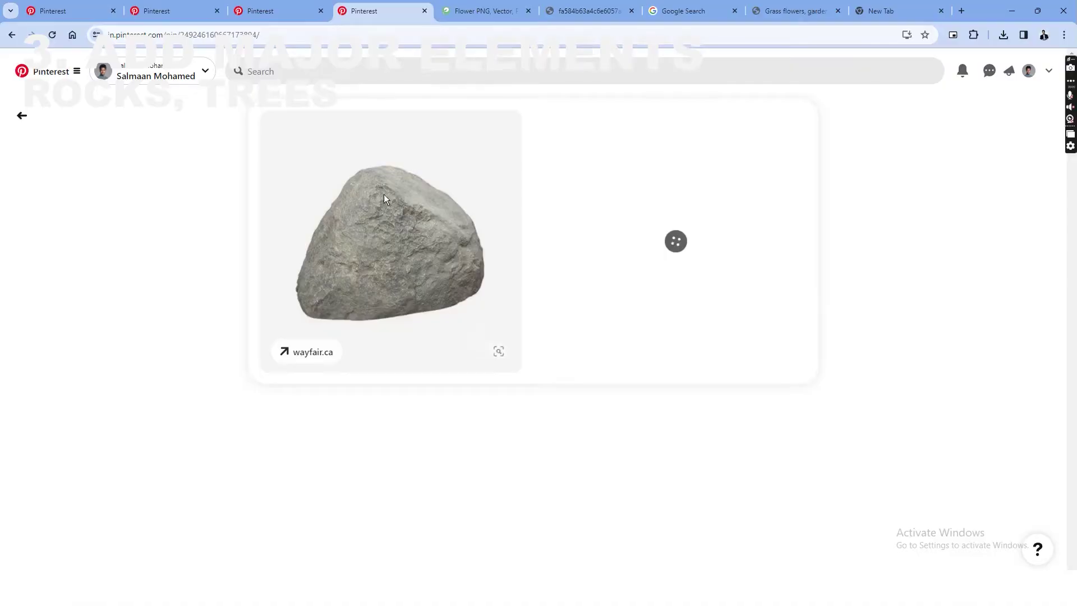
Paste the copied rock image onto the lawn left of the path and position a small rock there
right_click(384, 194)
click(426, 240)
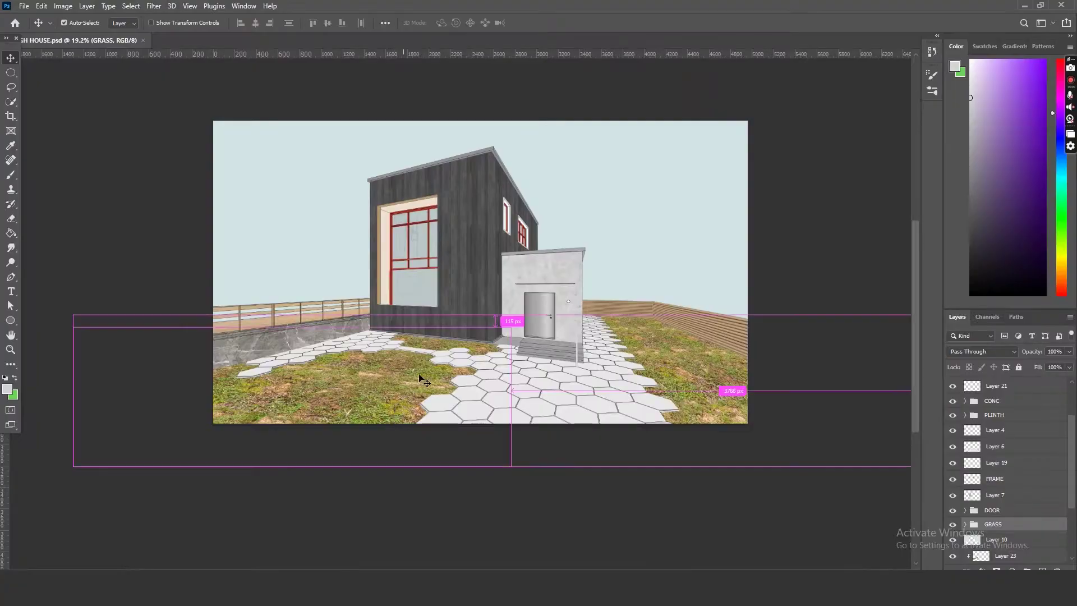
key(ctrl+v)
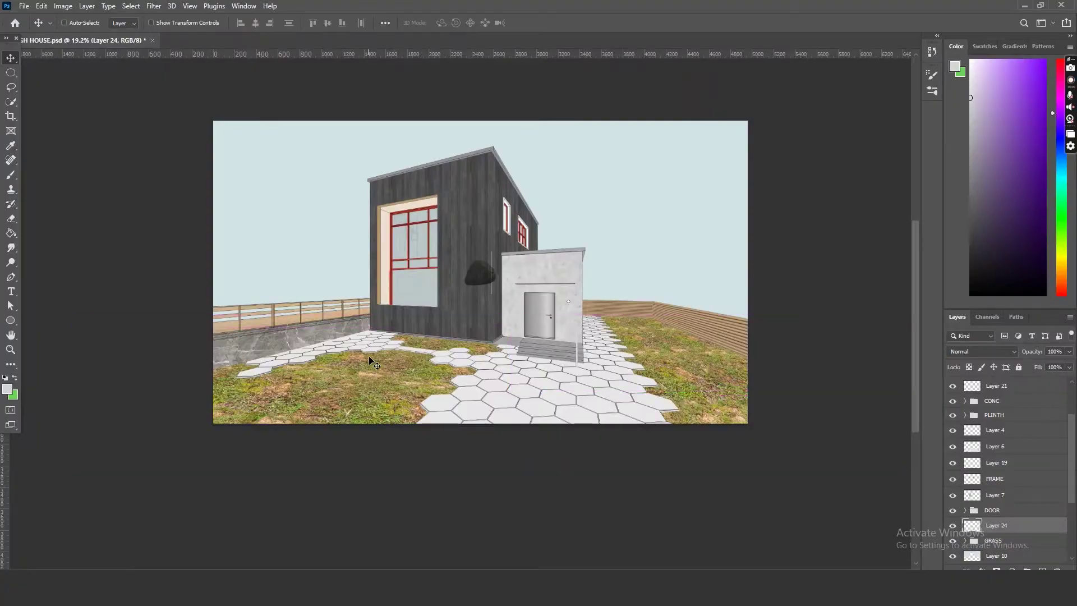
scroll(482, 270, up, 3)
drag(486, 259, 304, 378)
key(w)
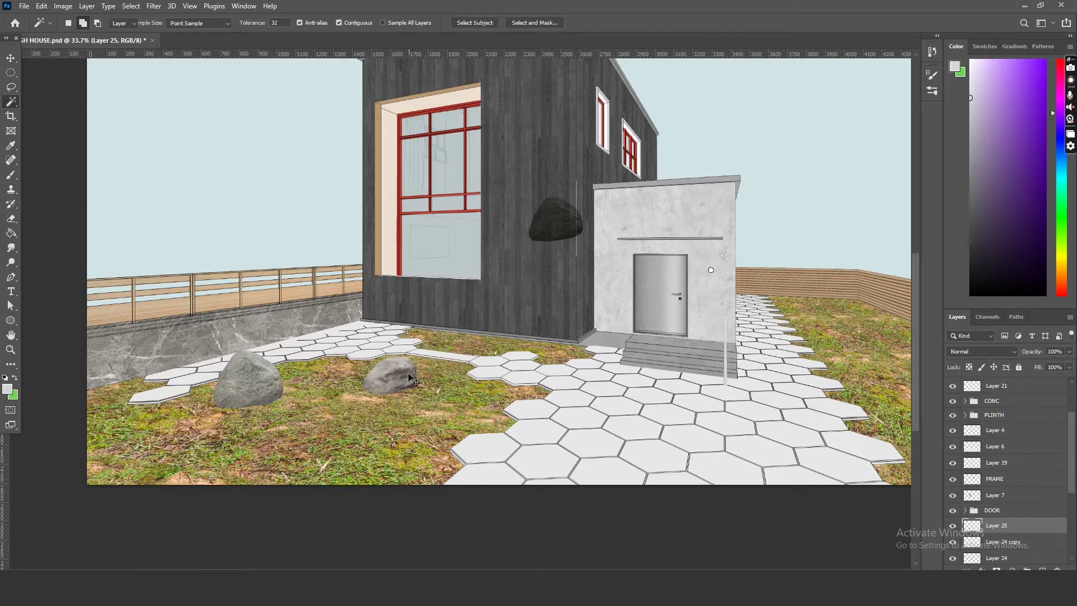
key(v)
drag(411, 379, 429, 376)
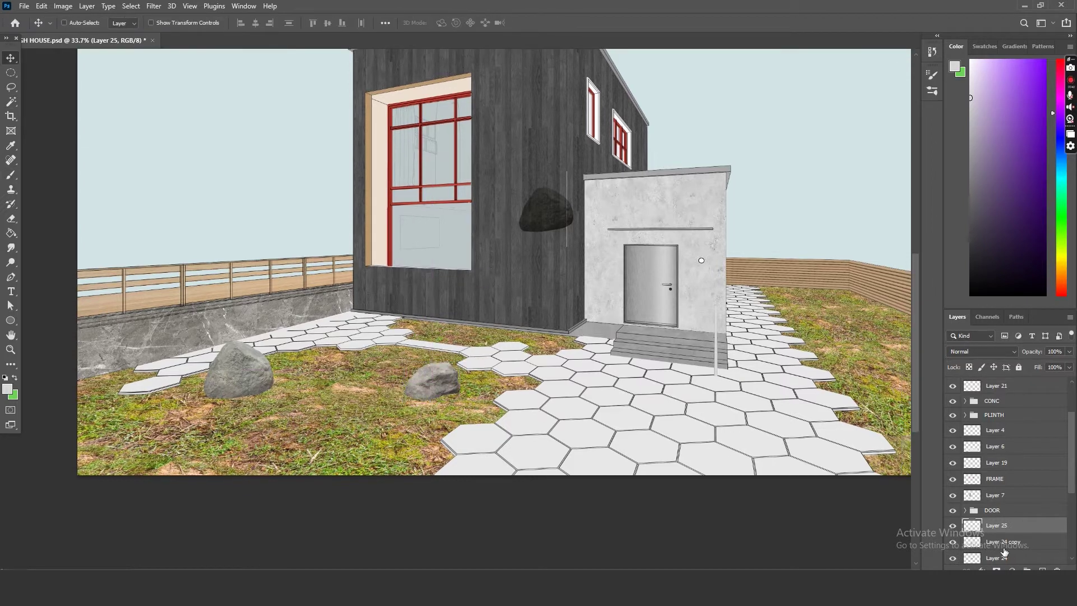
drag(407, 383, 418, 388)
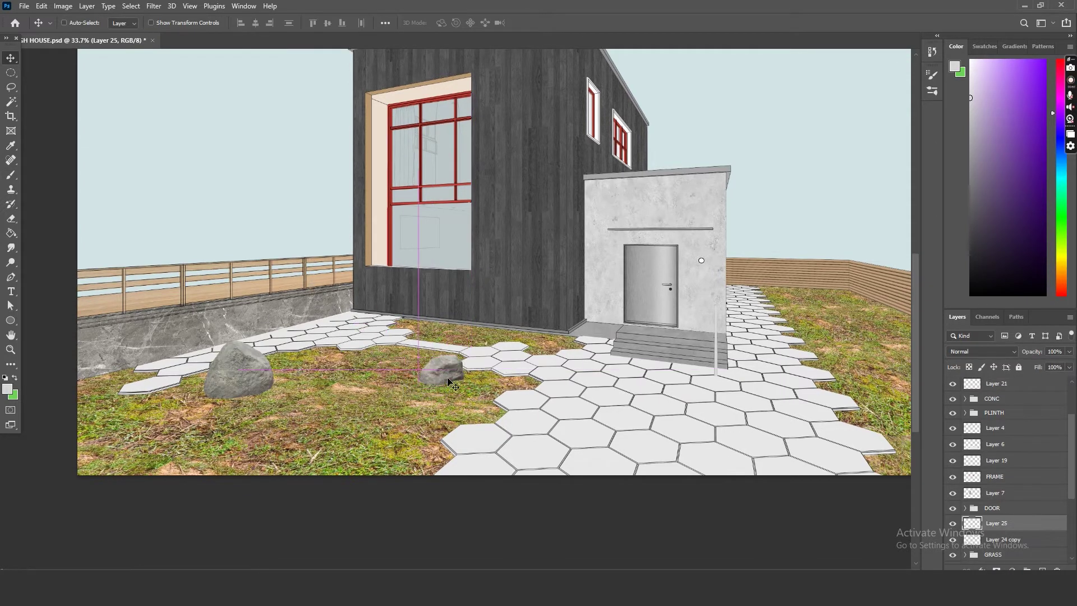
key(ctrl+minus)
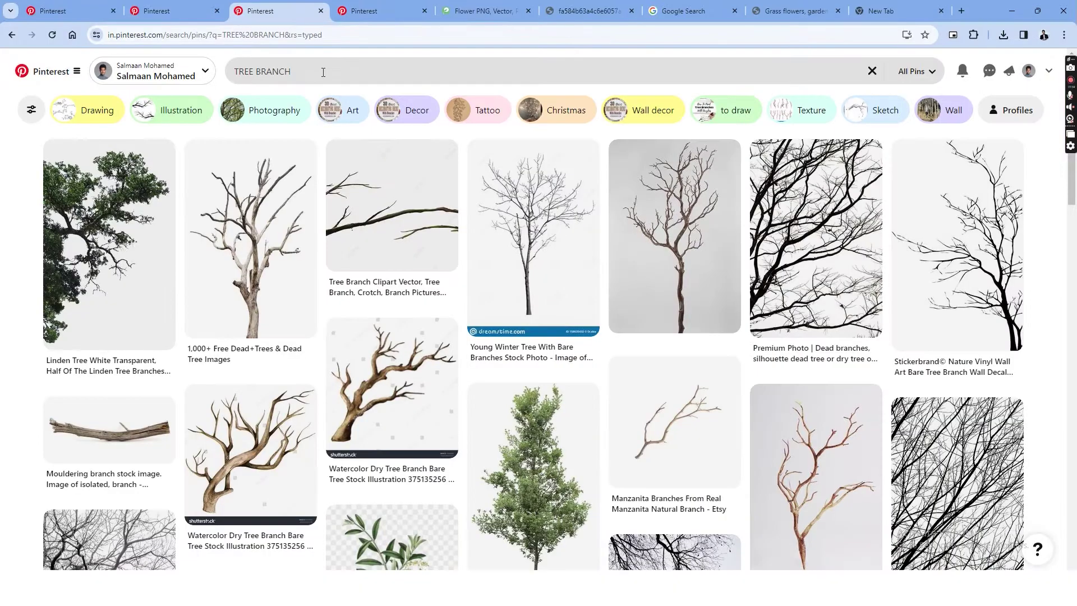
Open a tree-branch pin, then try enlarging and moving the pasted branch before undoing it
click(109, 242)
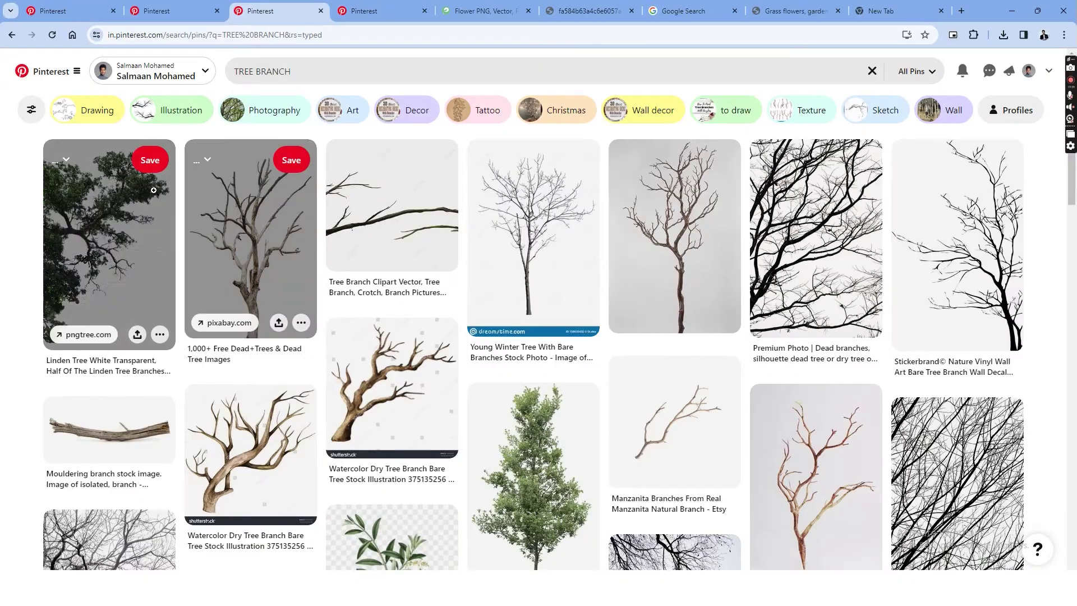
scroll(109, 281, down, 3)
scroll(61, 252, down, 4)
click(60, 251)
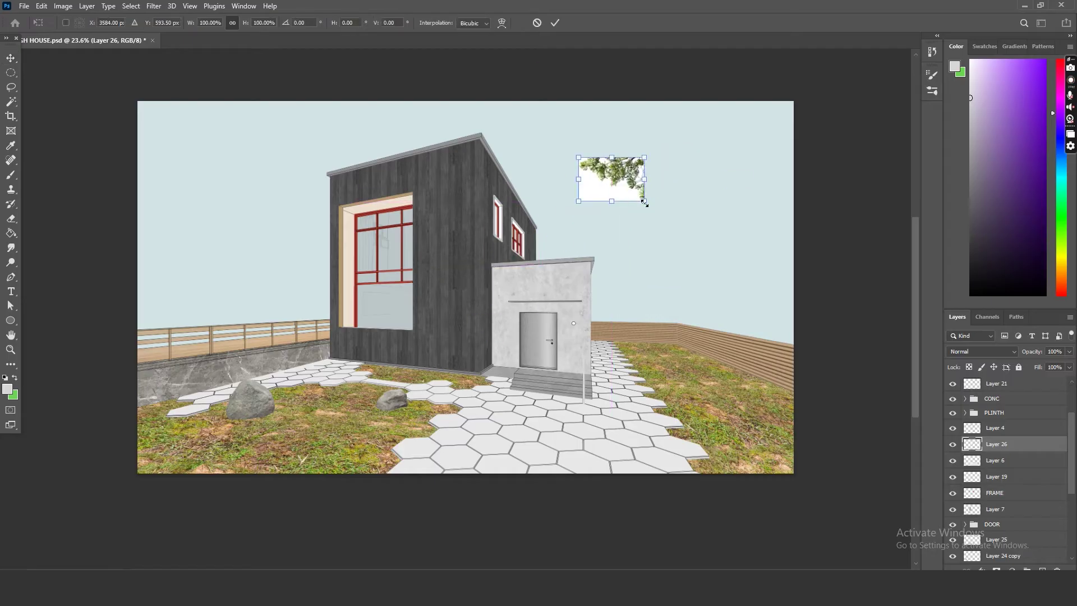
drag(644, 203, 840, 404)
key(Return)
drag(714, 239, 357, 229)
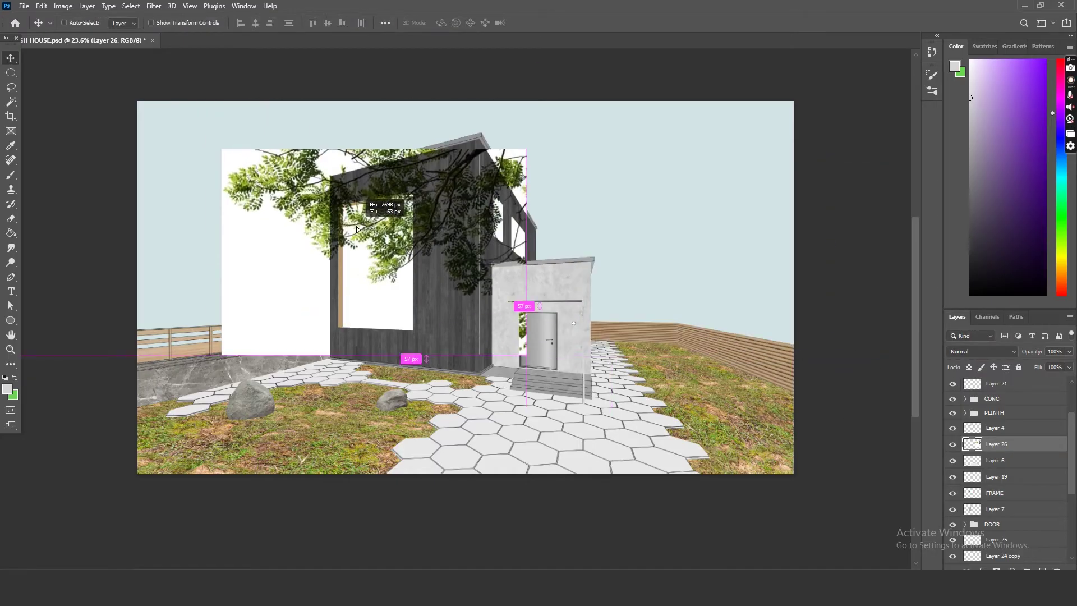
key(ctrl+z)
key(ctrl+z)
scroll(1035, 408, up, 2)
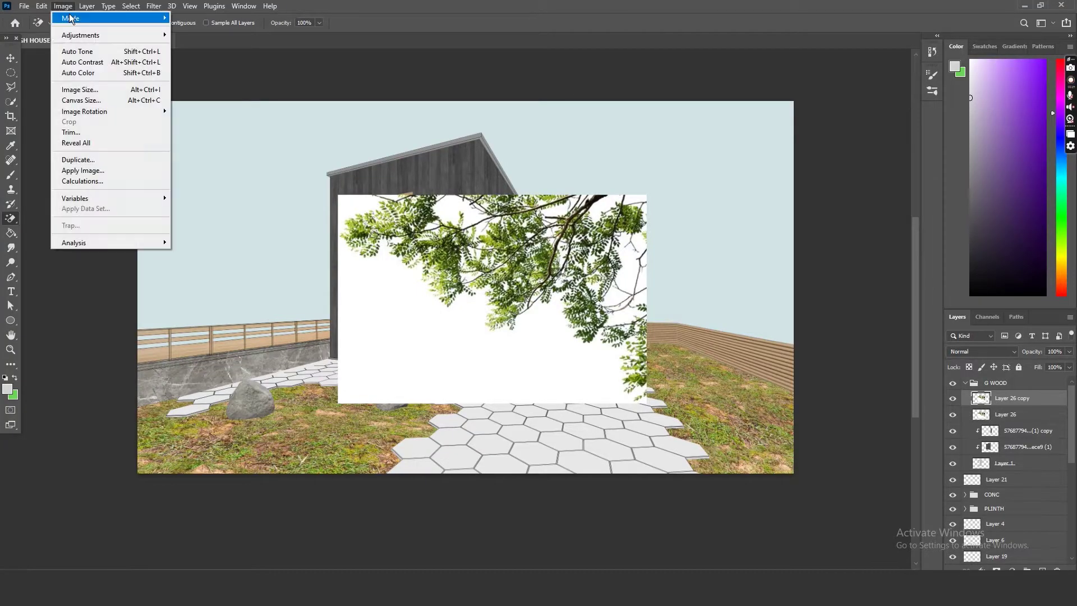
Turn the tree copy greyscale and darken it into a black silhouette with Levels
mouse_move(85, 35)
click(205, 115)
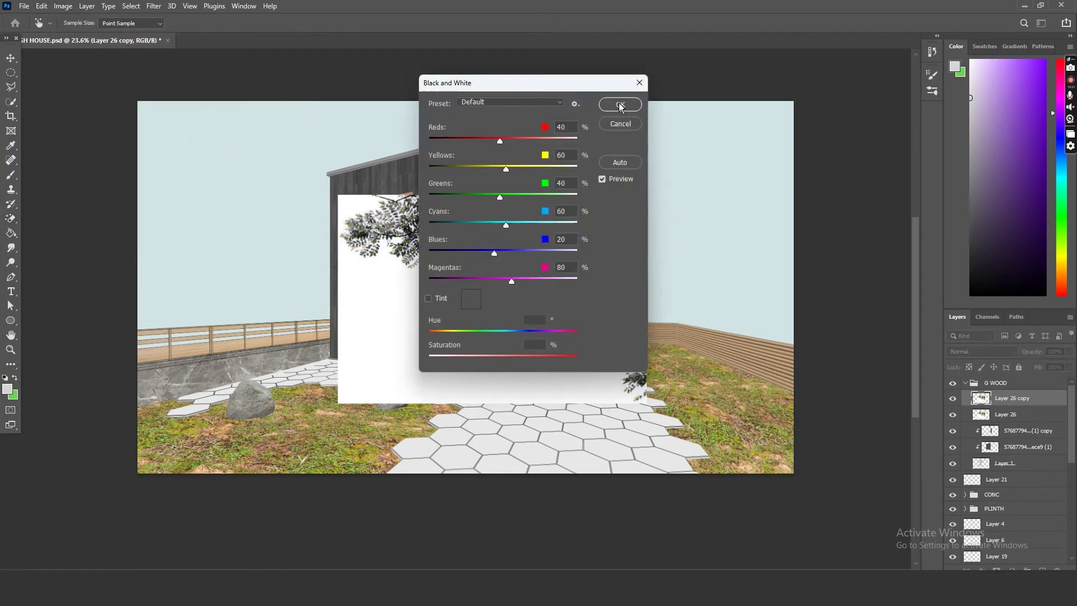
click(622, 106)
click(63, 6)
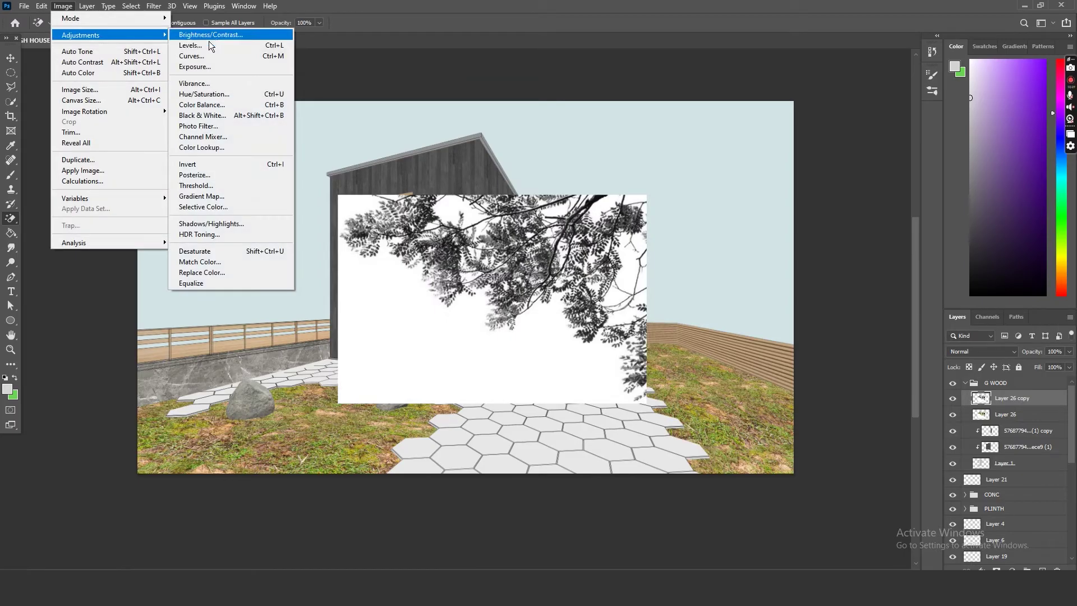
click(207, 42)
drag(36, 306, 163, 307)
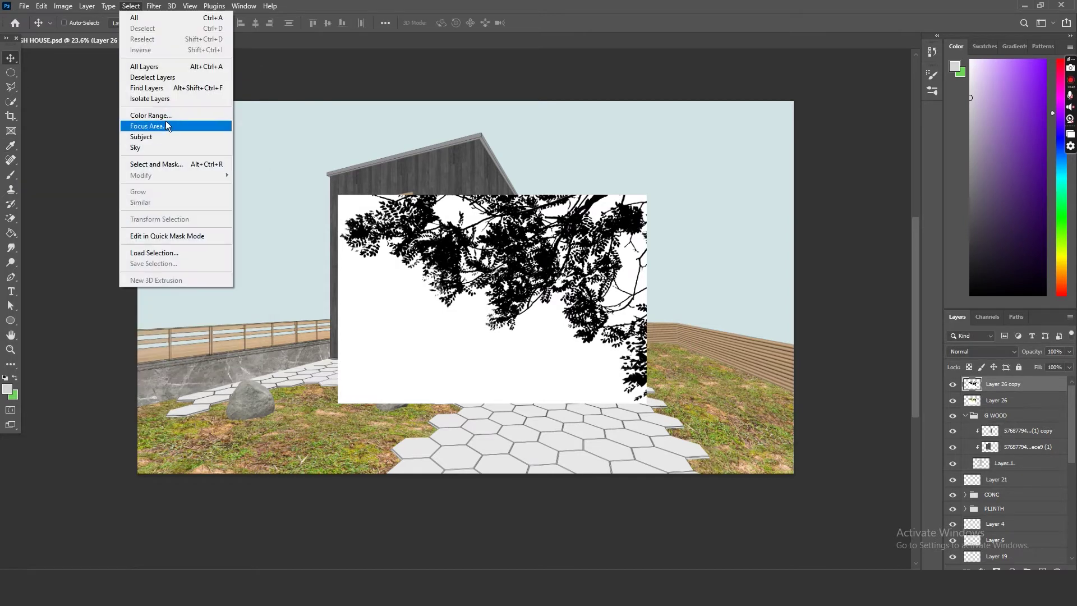
click(166, 118)
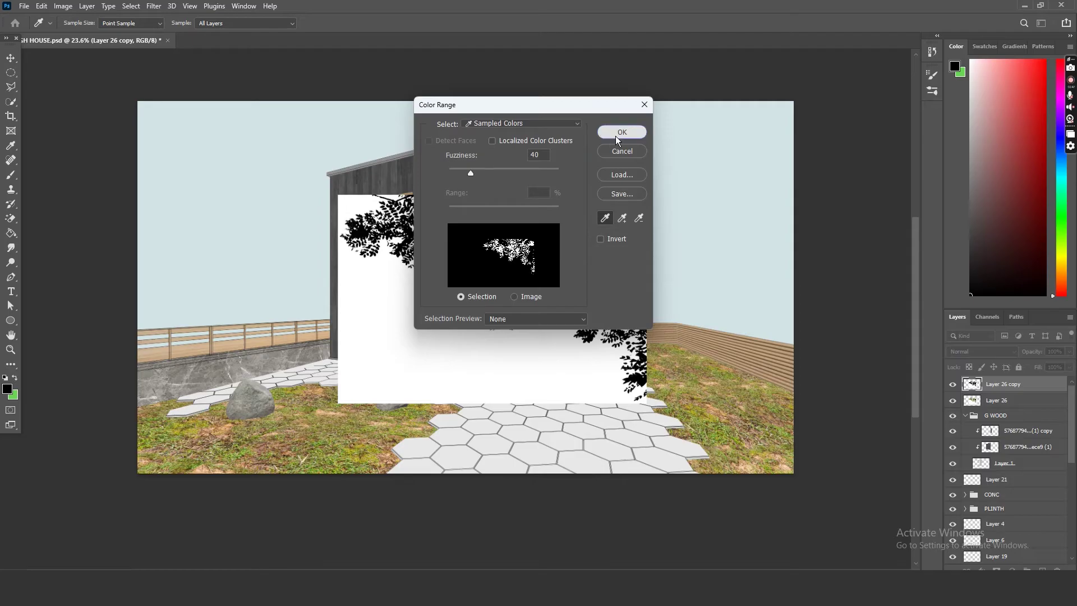
Select the leaves by Color Range, copy them to a new layer, and hide the originals
click(616, 135)
click(953, 384)
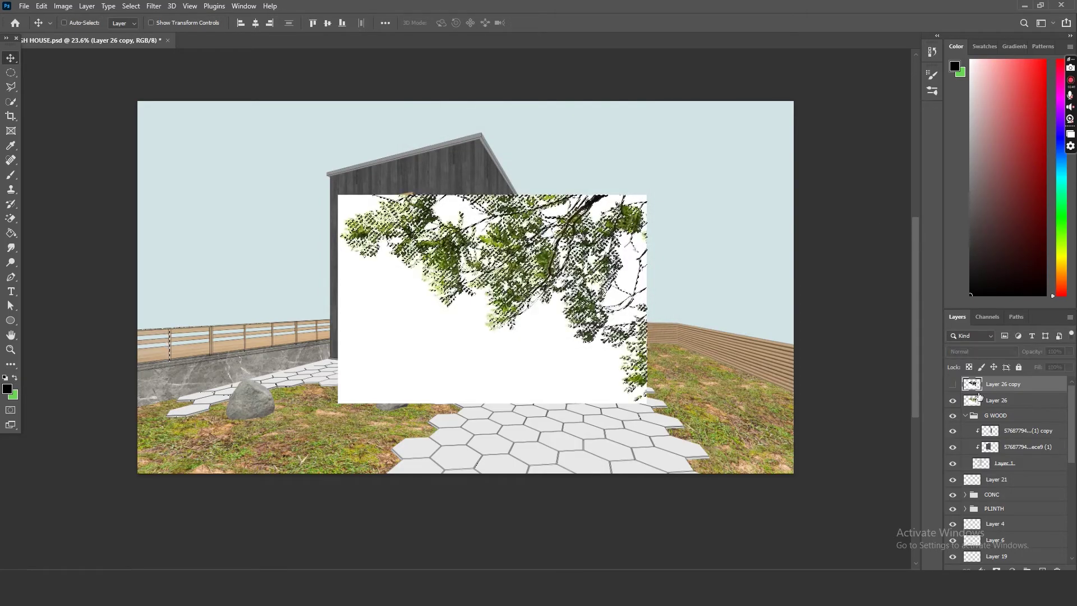
click(979, 398)
key(ctrl+j)
click(953, 416)
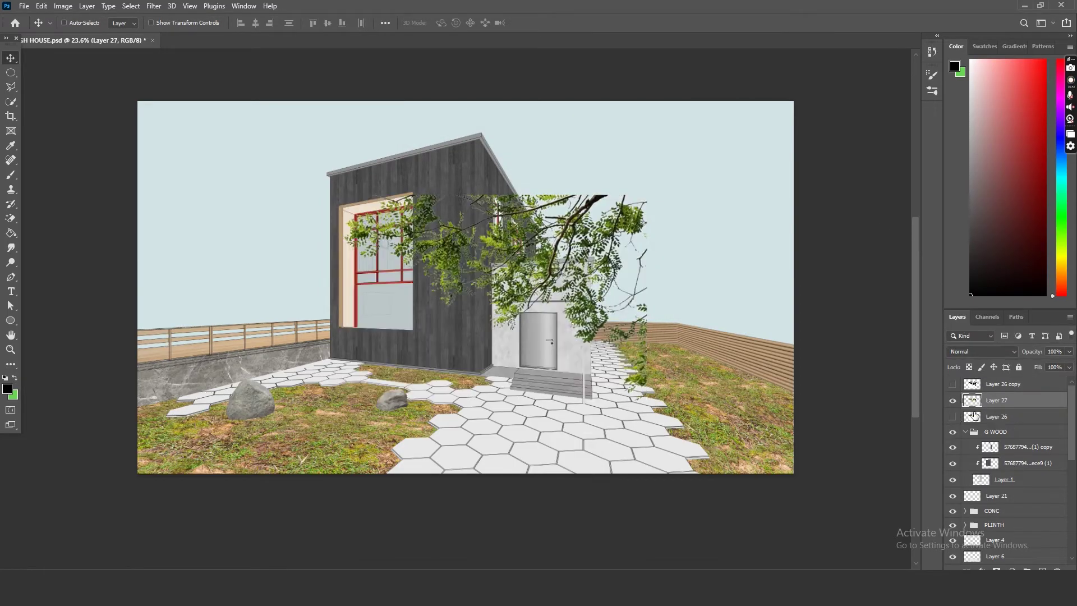
key(ctrl+minus)
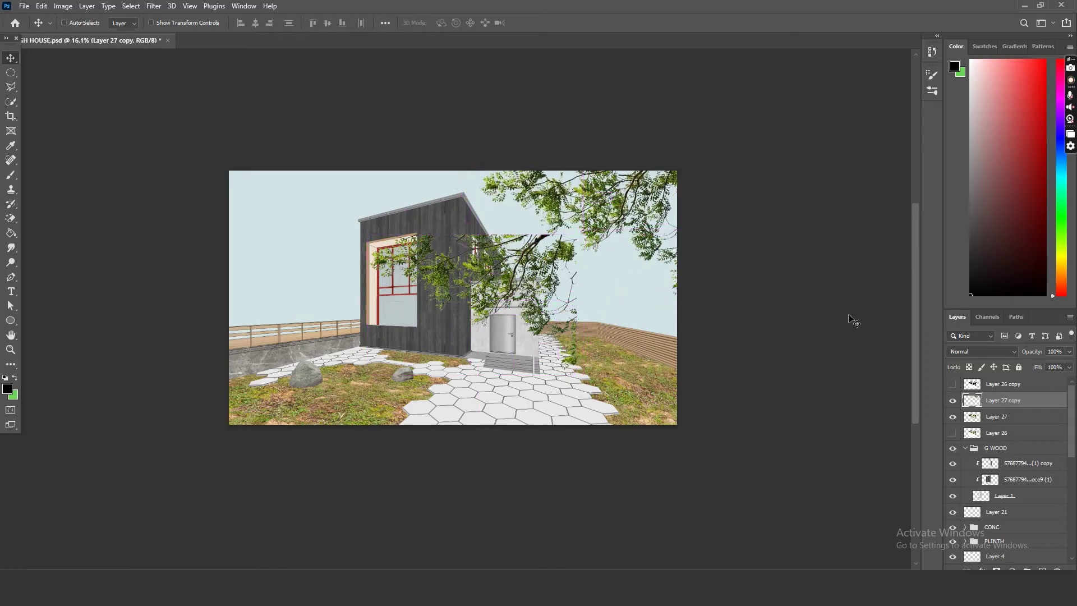
Move the cut-out branches to the top-right corner and duplicate the new tree layer
drag(608, 341, 752, 257)
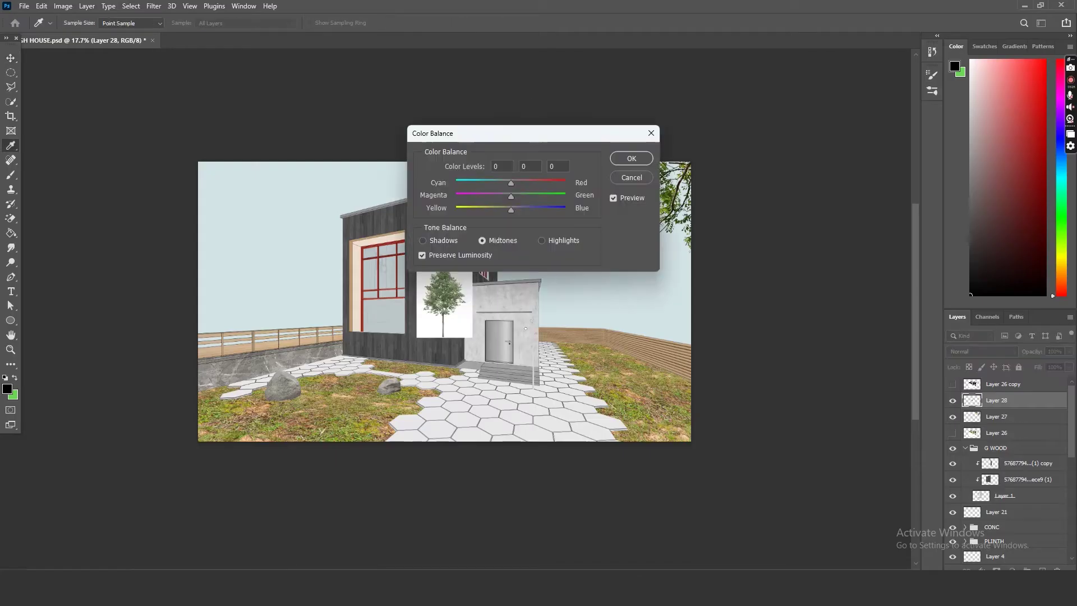
key(Return)
key(ctrl+plus)
click(990, 387)
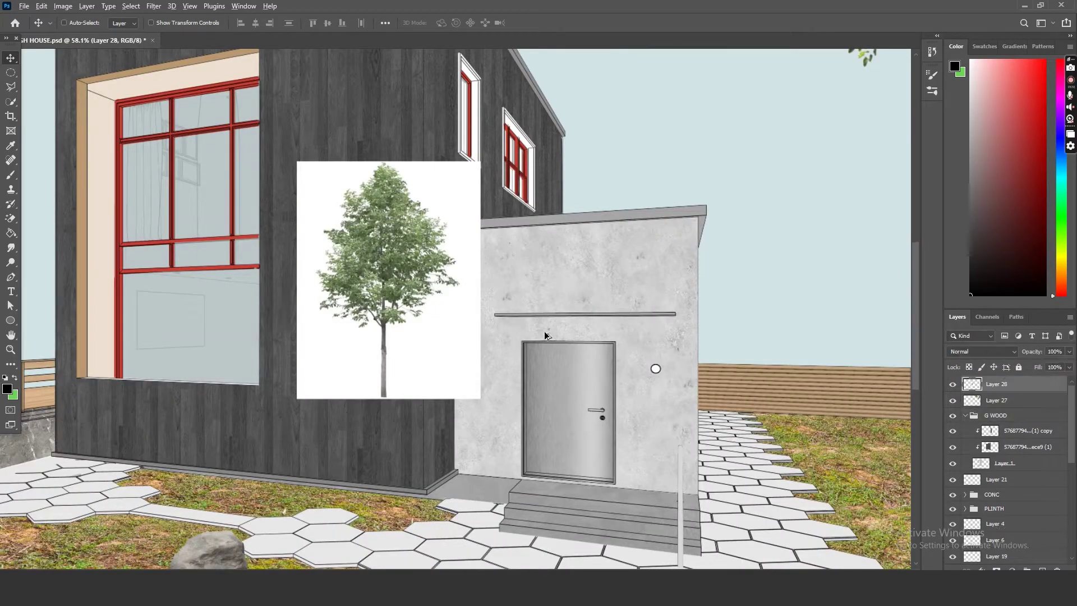
key(ctrl+minus)
key(ctrl+j)
Desaturate the tree copy and apply Levels to make a black silhouette
click(62, 6)
click(230, 251)
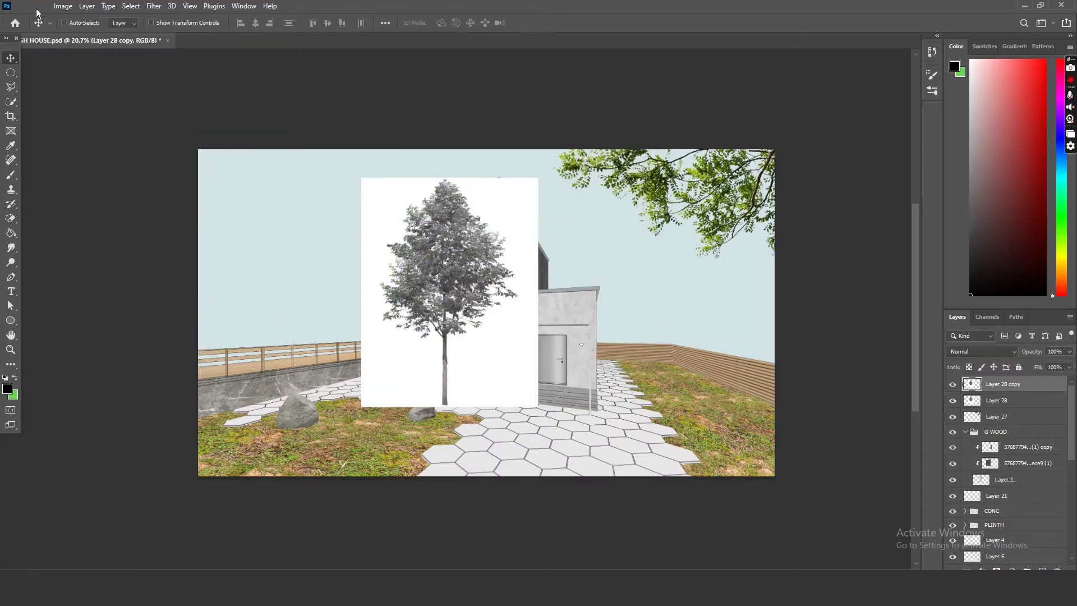
key(ctrl+m)
key(Escape)
key(ctrl+l)
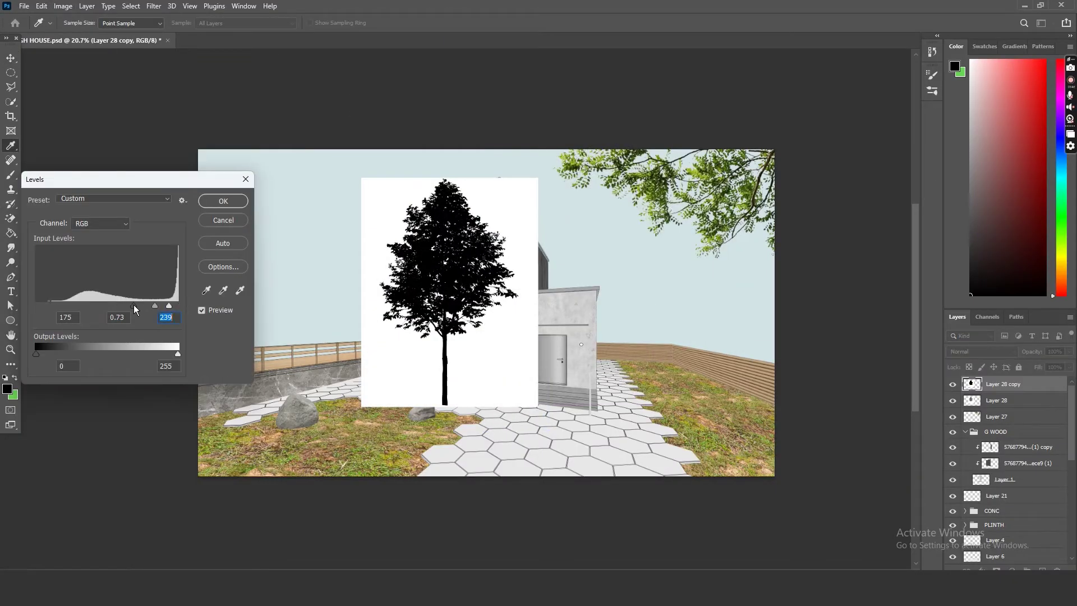
click(223, 201)
Select the silhouette with Color Range and copy the coloured tree onto its own layer
key(w)
scroll(441, 277, up, 3)
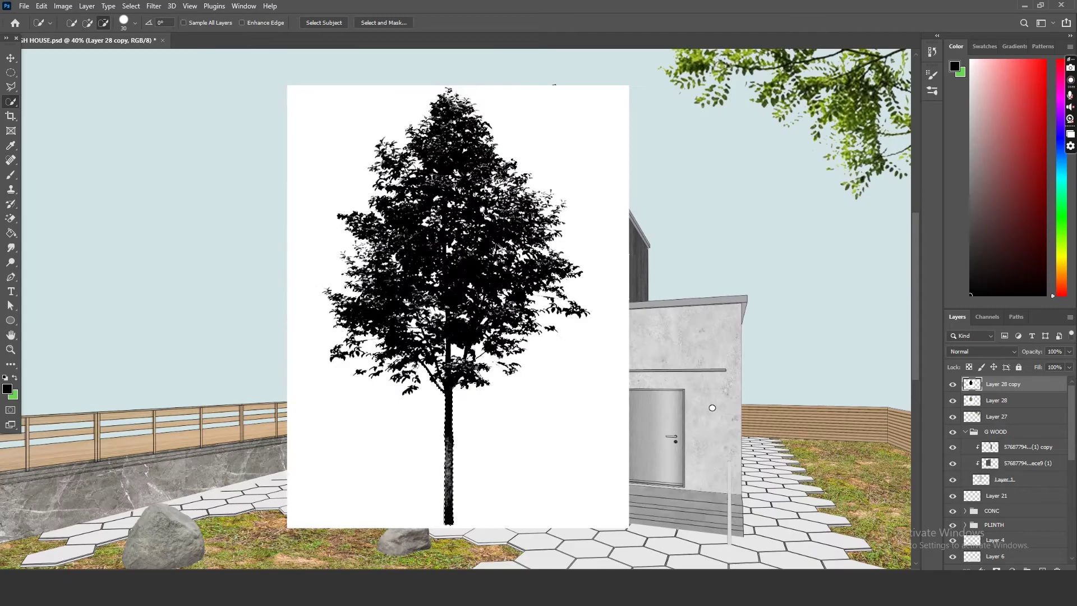
click(130, 6)
click(140, 115)
click(620, 133)
click(953, 383)
click(997, 400)
key(ctrl+j)
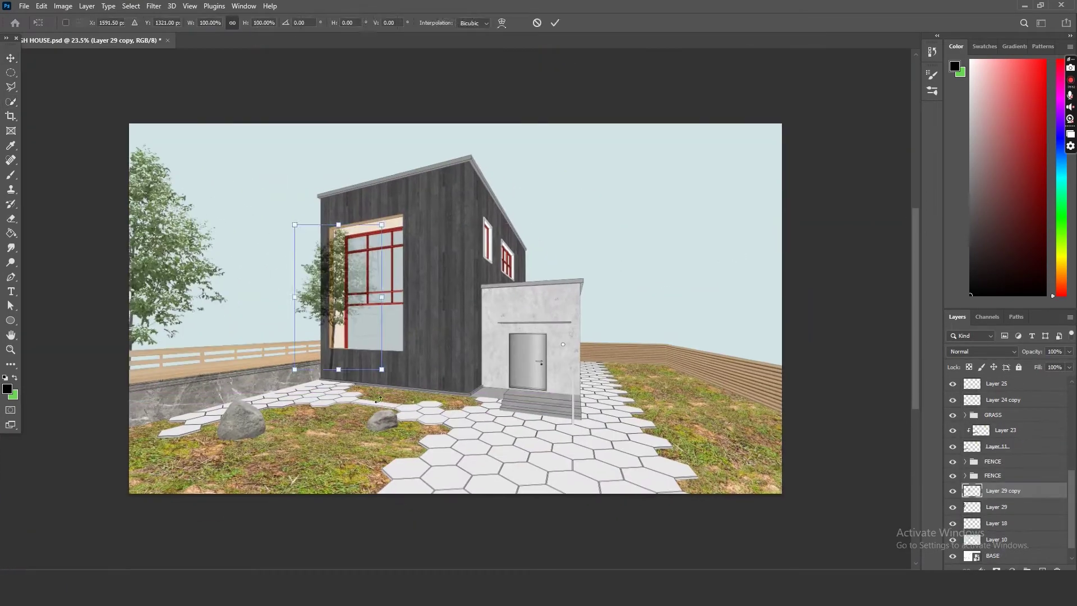
Move the cut-out tree beside the house and duplicate it behind the fence
drag(314, 314, 319, 323)
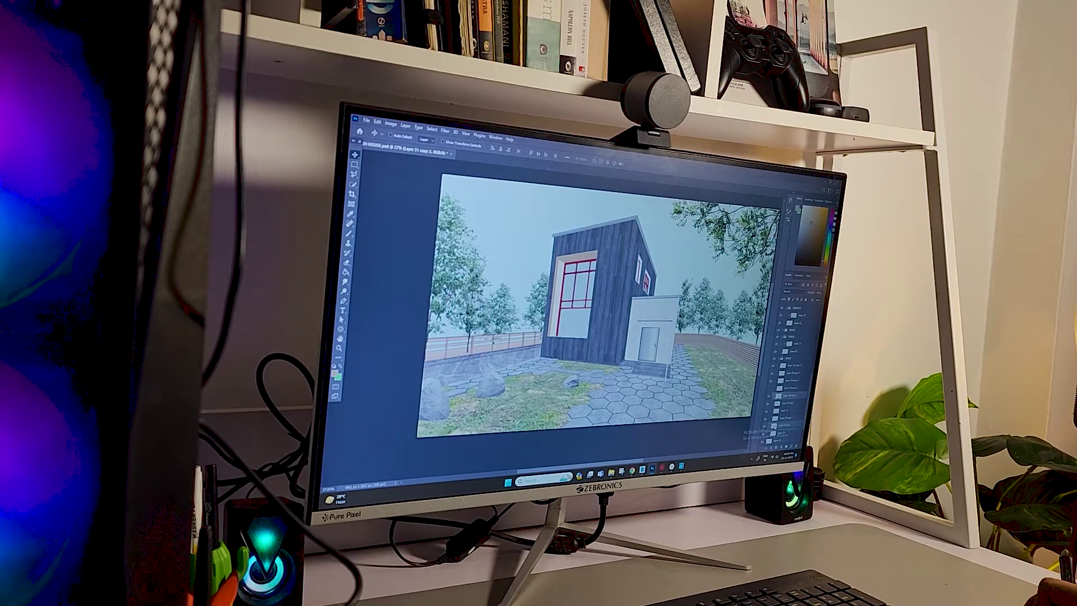
key(ctrl+j)
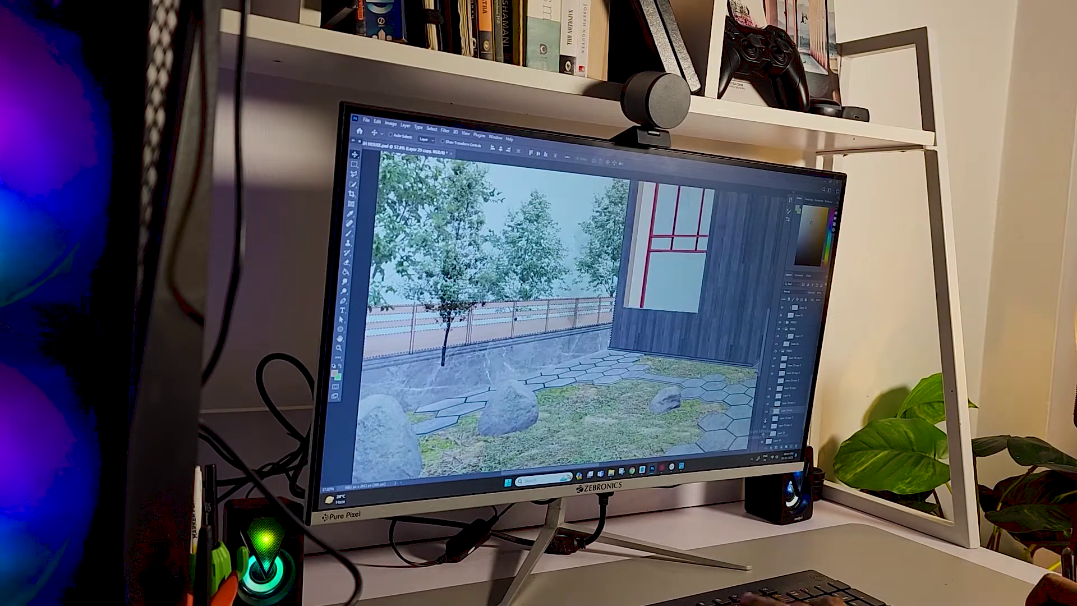
key(e)
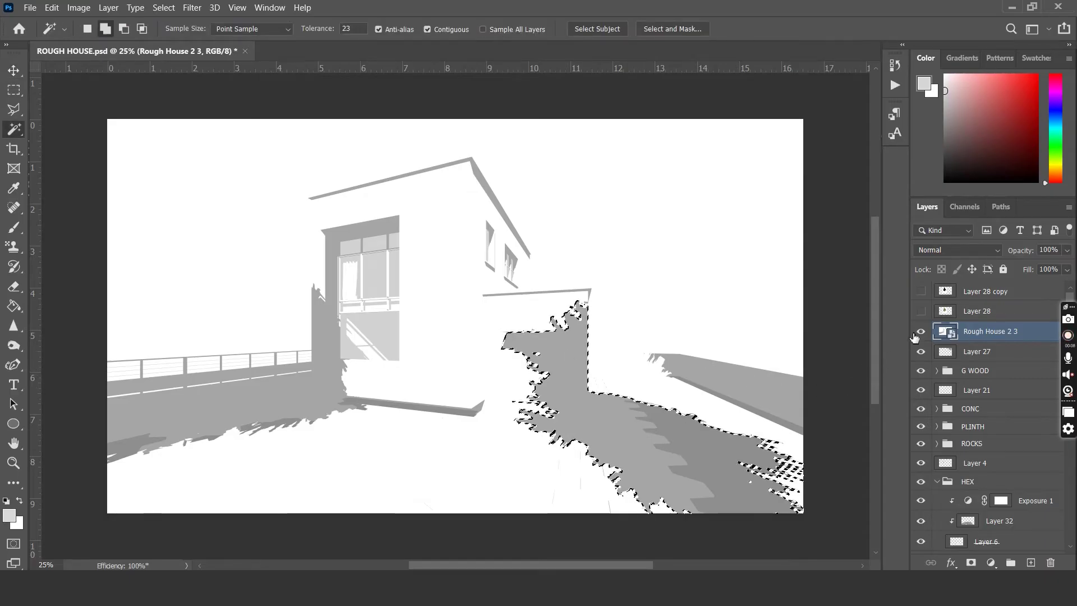
Fill the selected shadow areas with a gradient on new multiply Layer 33, then reshow the shadow study
click(921, 332)
click(1031, 562)
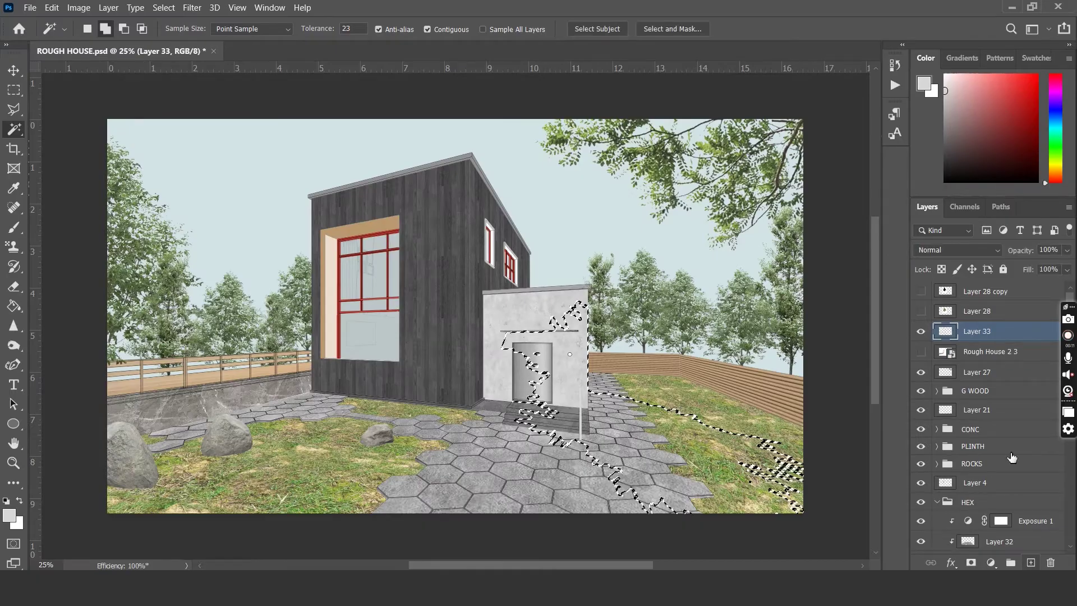
click(14, 306)
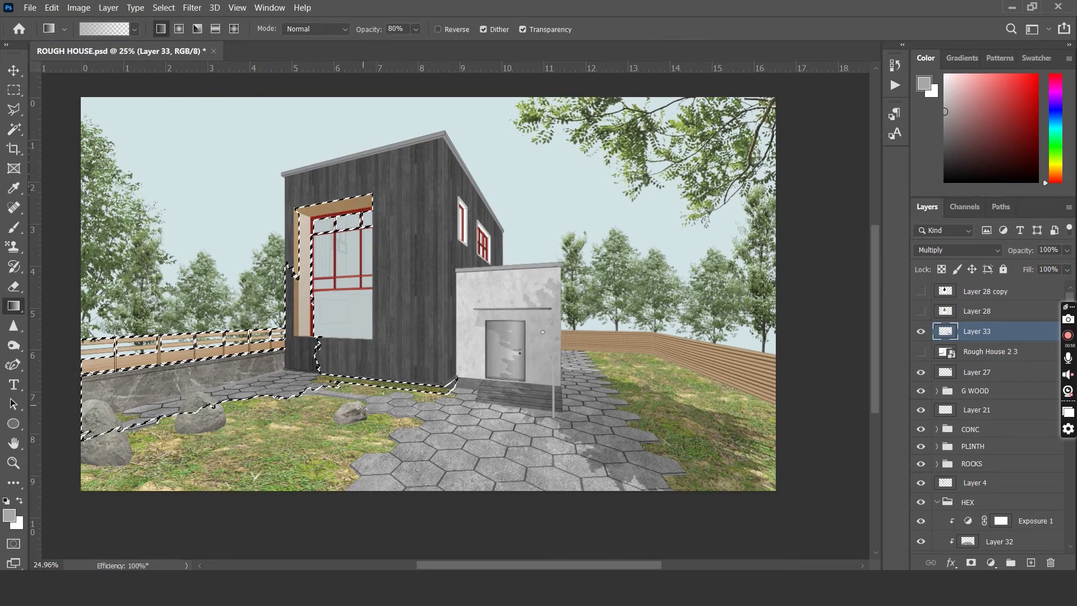
key(ctrl+d)
key(v)
click(920, 351)
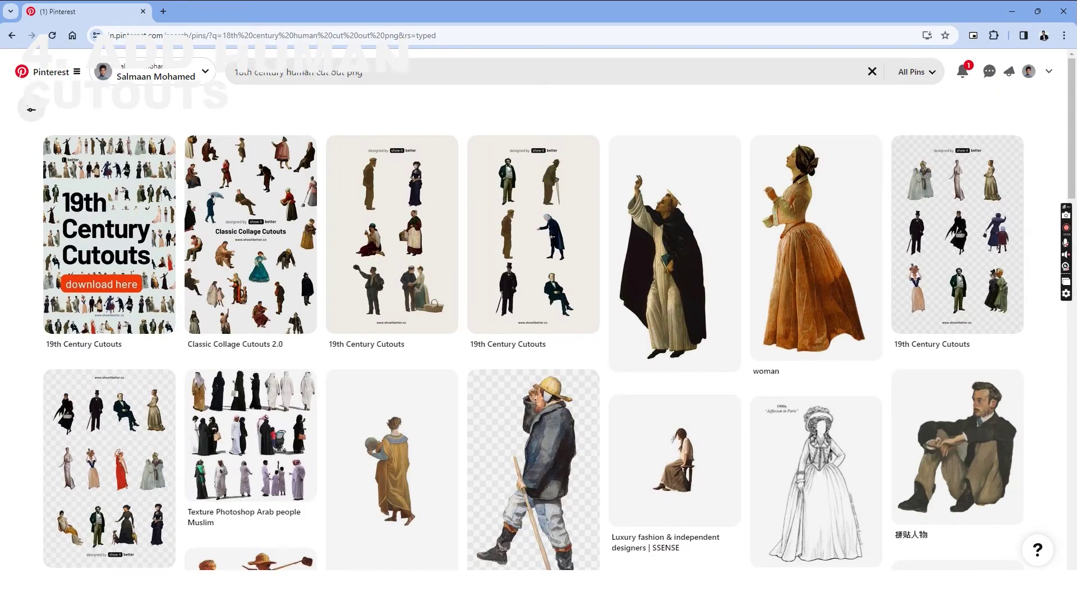
Browse the '18th century human cut out png' results and open the seated-man cutout pin
scroll(109, 253, down, 4)
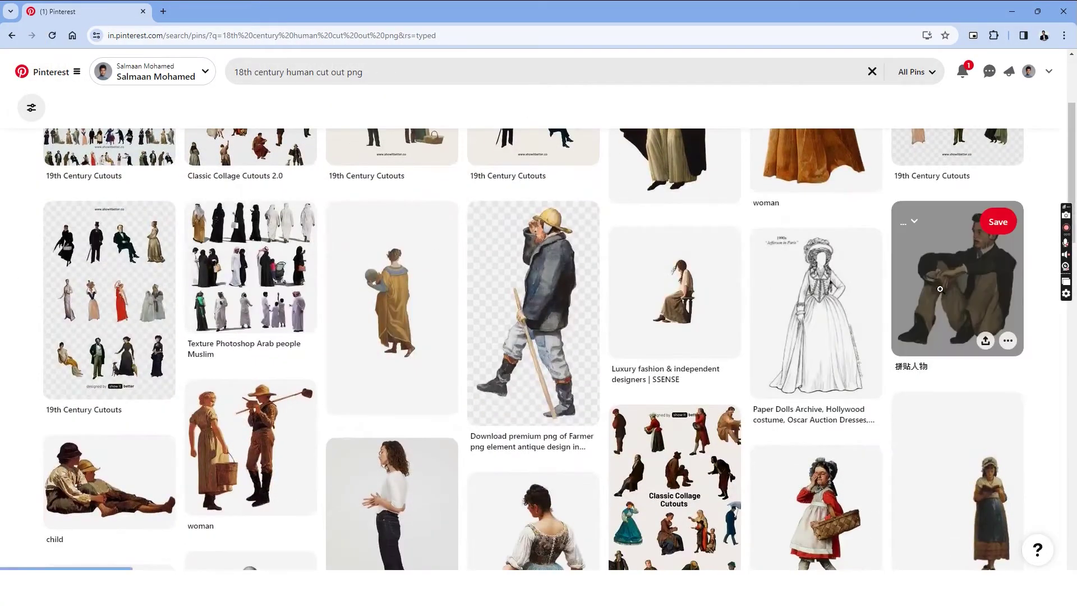
click(948, 269)
scroll(882, 273, down, 3)
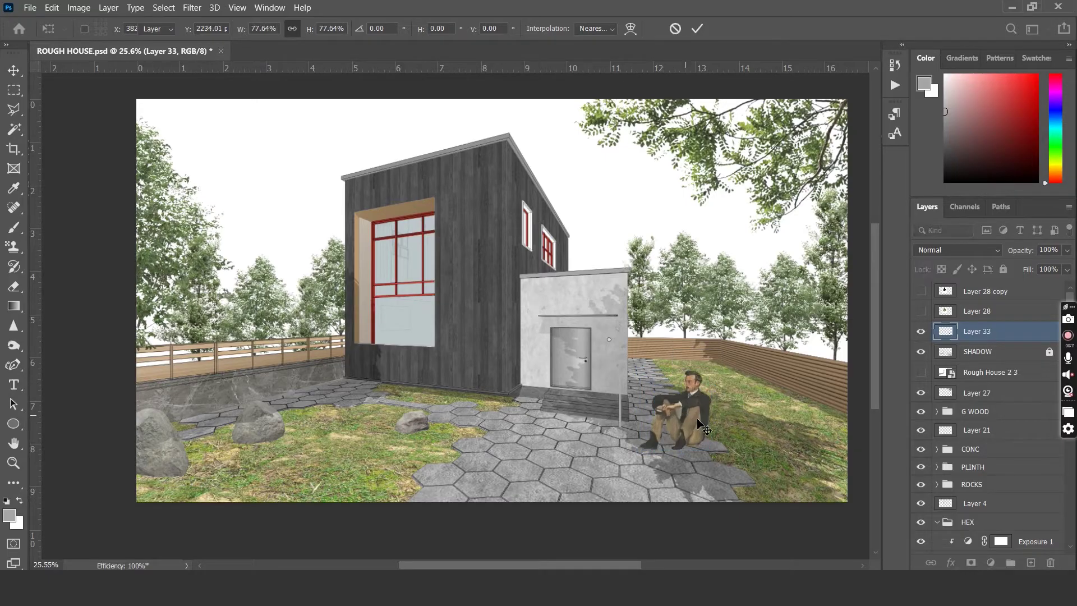
scroll(703, 426, up, 3)
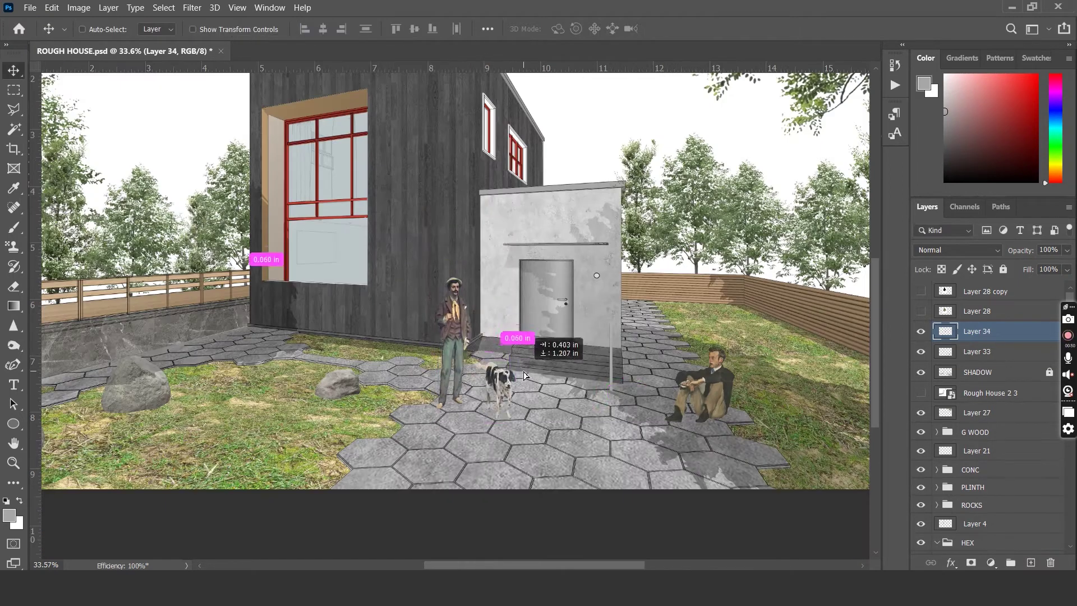
Move the man-with-dog onto the path and distort a duplicate flat into a ground shadow
drag(493, 385, 505, 385)
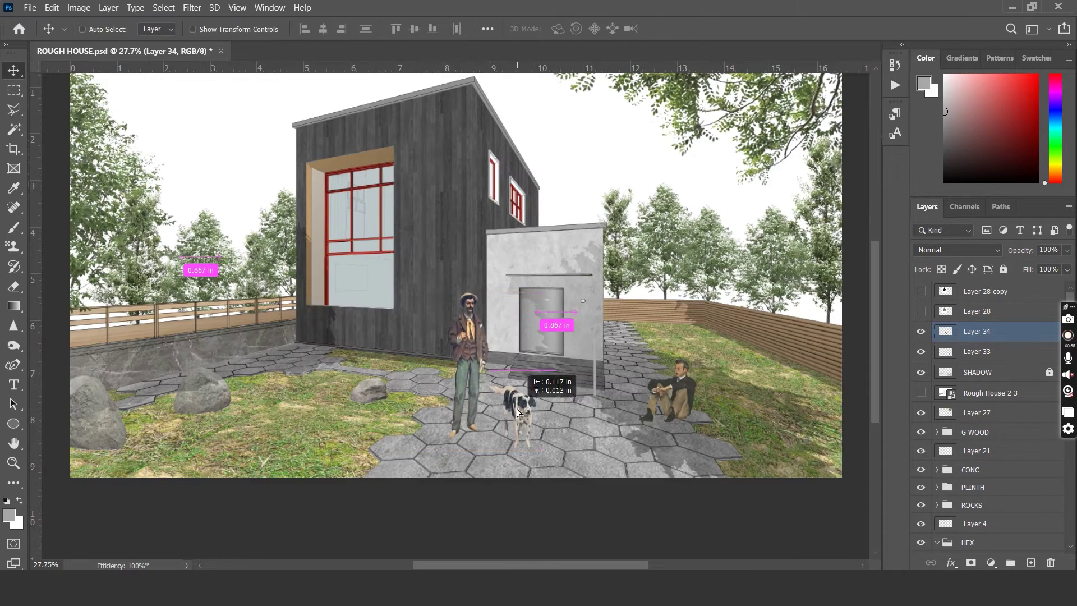
scroll(503, 405, up, 2)
key(ctrl+j)
key(ctrl+t)
right_click(458, 96)
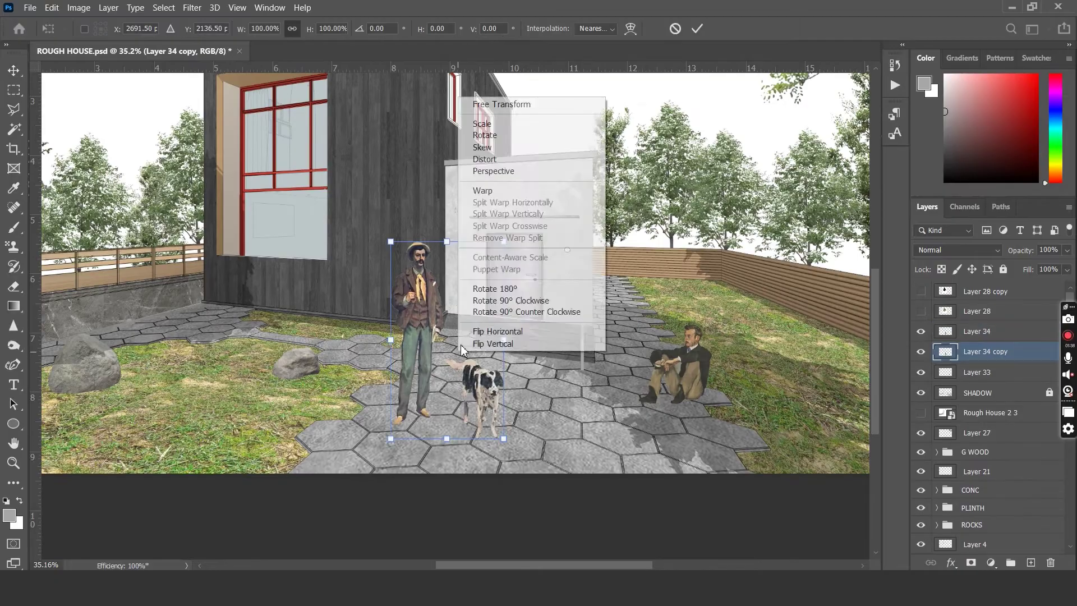
click(477, 141)
drag(447, 242, 385, 340)
Select the shadow copy's outline and then the ROCKS group in the Layers panel
scroll(443, 438, up, 3)
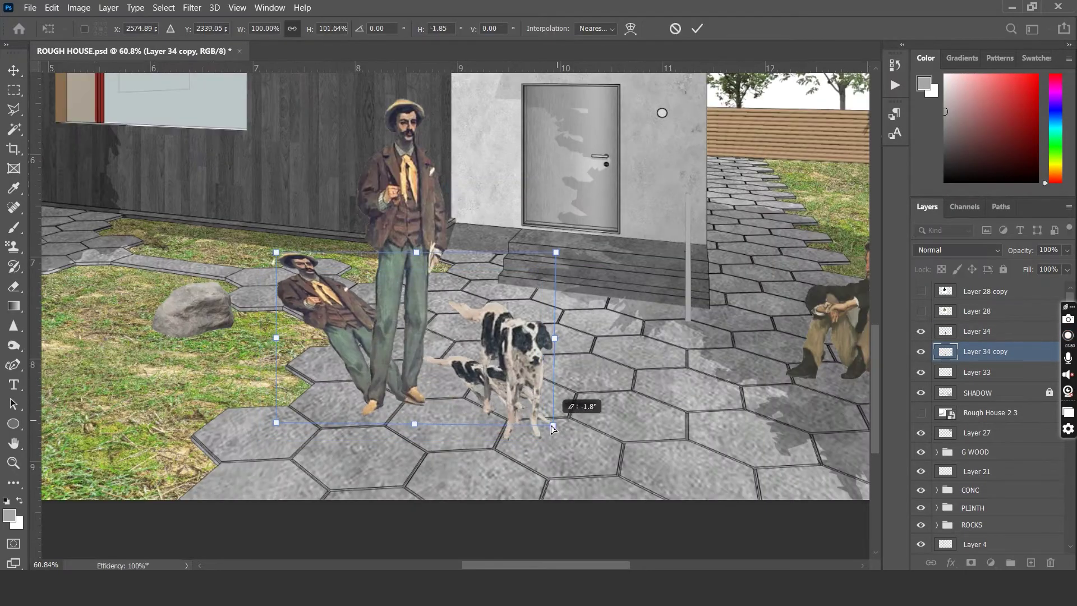
scroll(427, 404, down, 4)
ctrl+click(946, 352)
scroll(426, 393, up, 2)
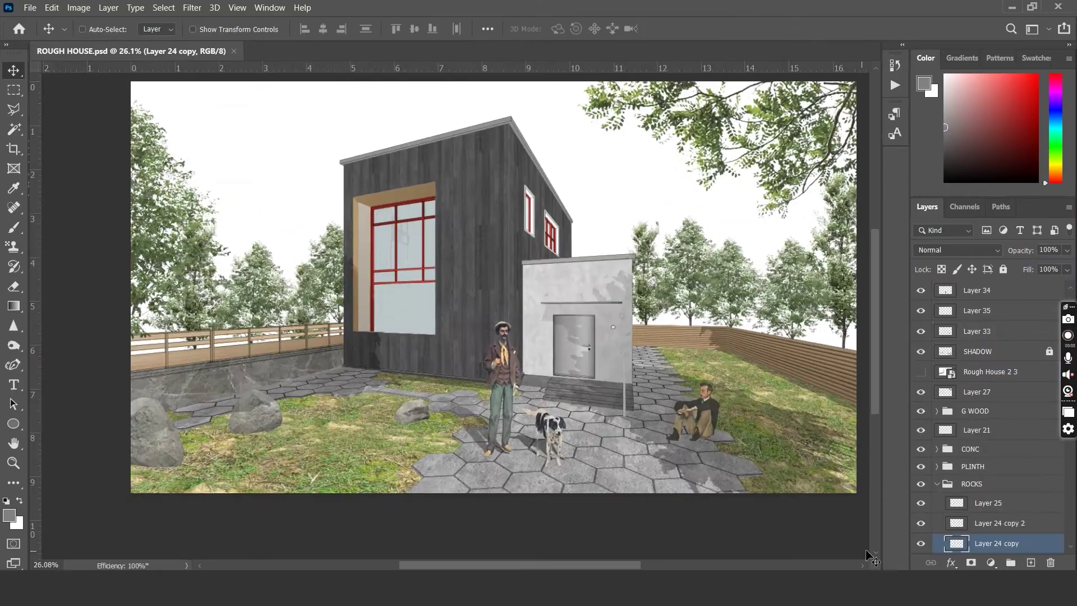
click(976, 488)
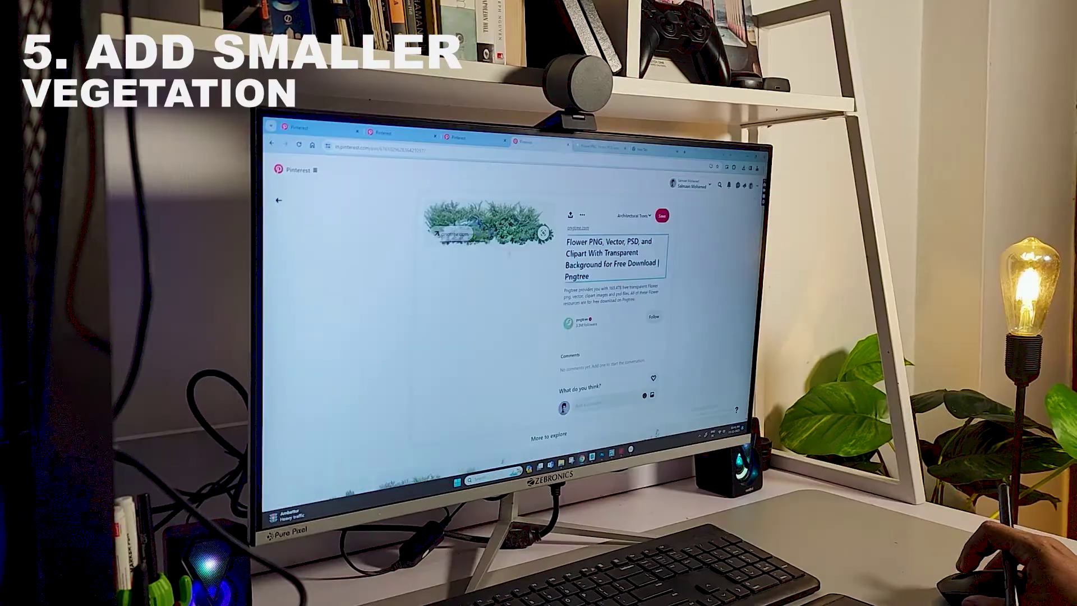
right_click(575, 312)
click(599, 356)
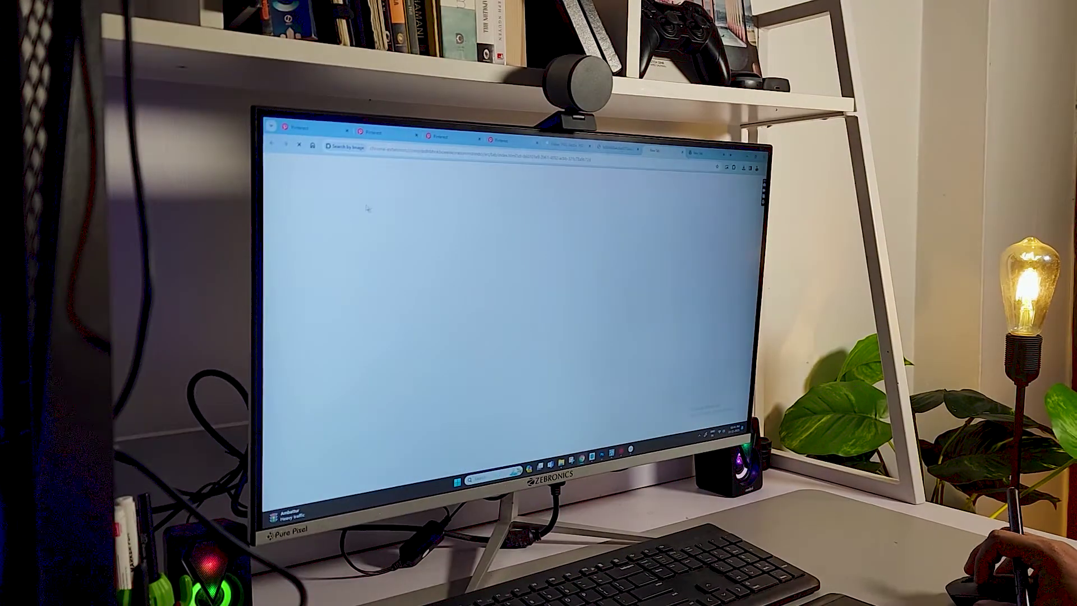
scroll(585, 364, down, 3)
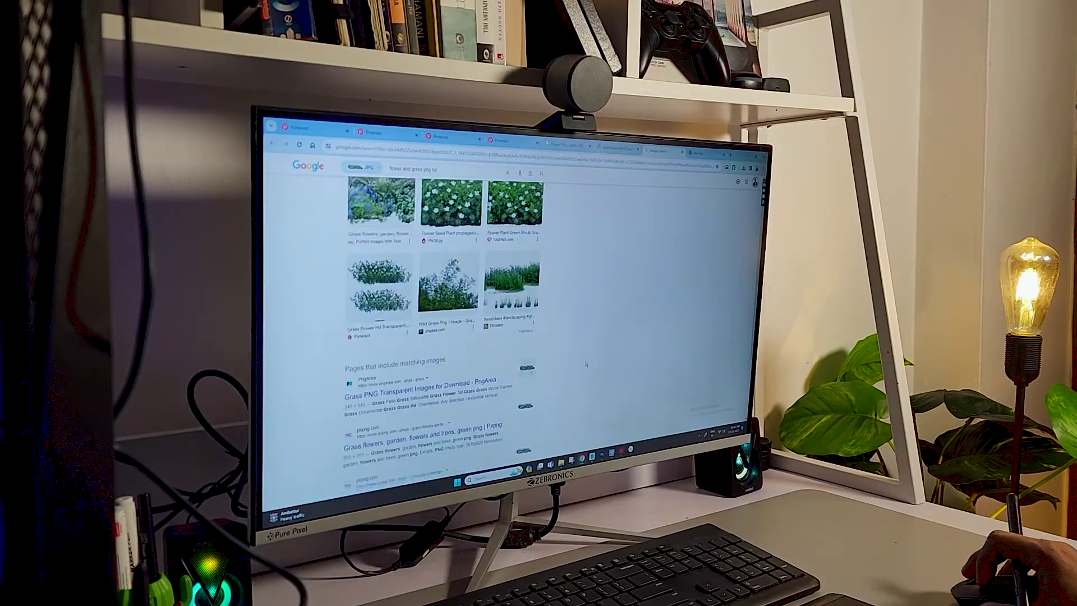
click(533, 372)
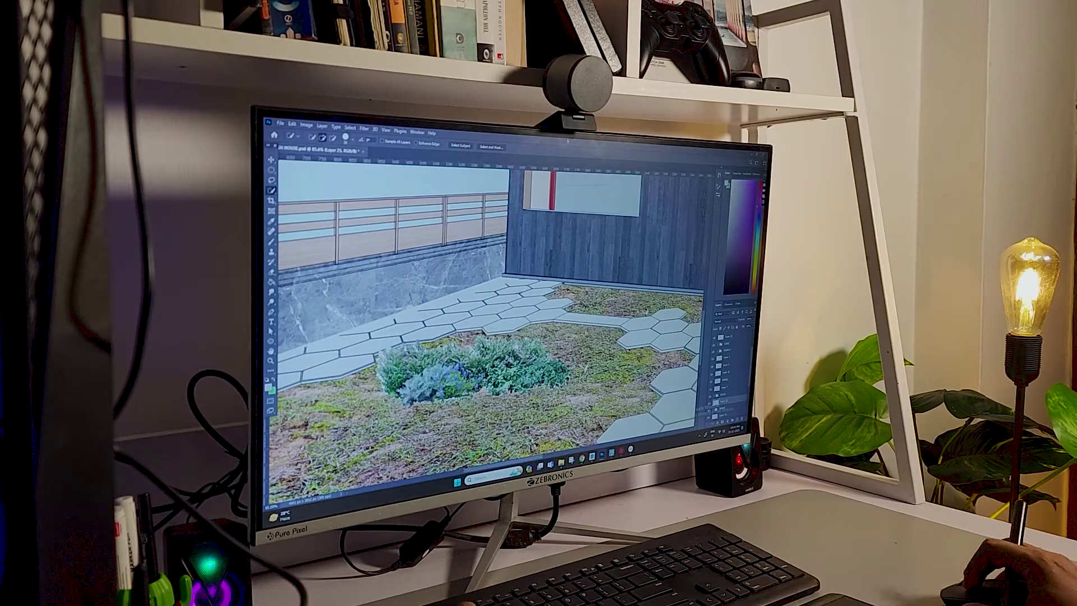
scroll(488, 314, up, 3)
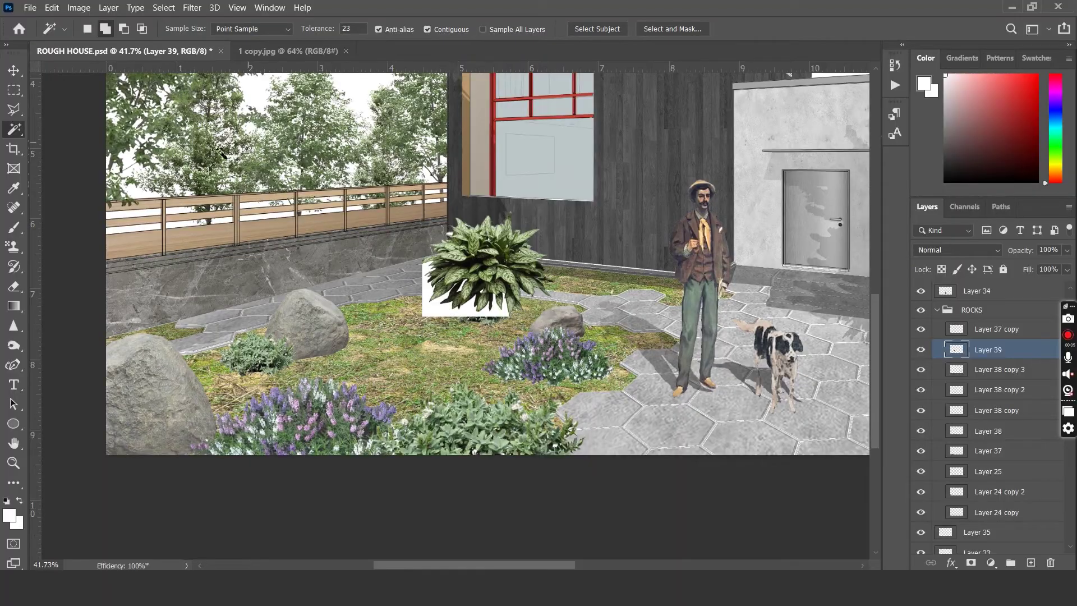
Erase the plant's white background and Alt-drag two copies of the leafy plant into the beds
key(e)
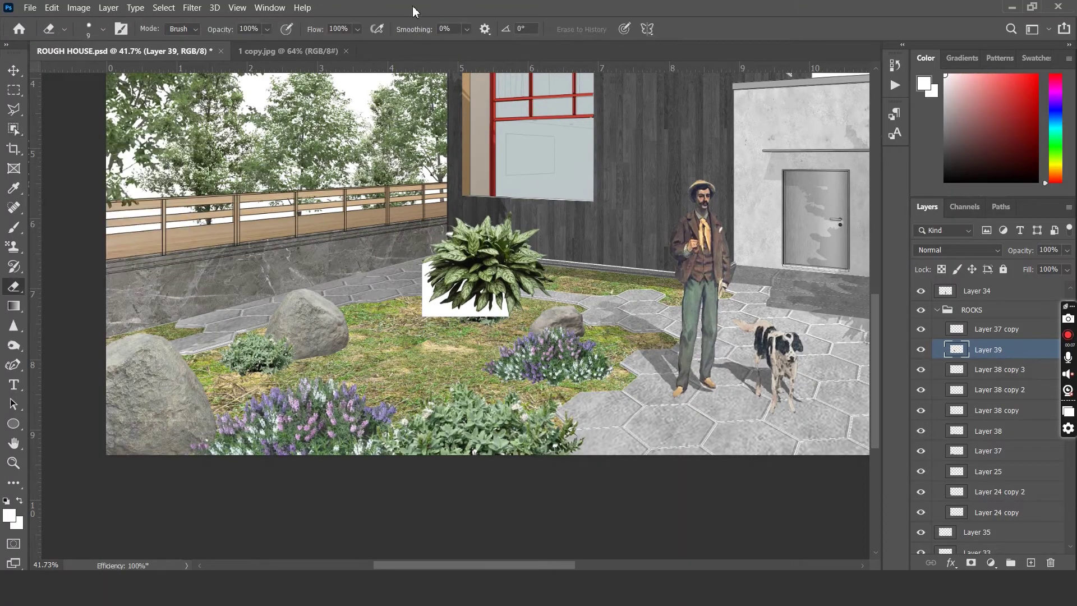
scroll(496, 316, up, 2)
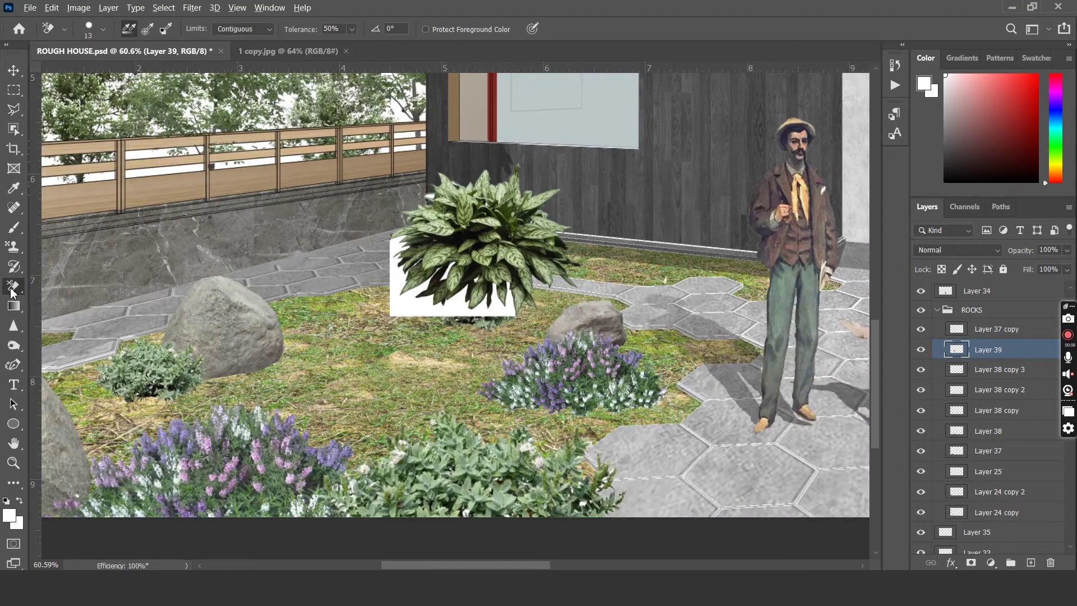
scroll(430, 303, up, 4)
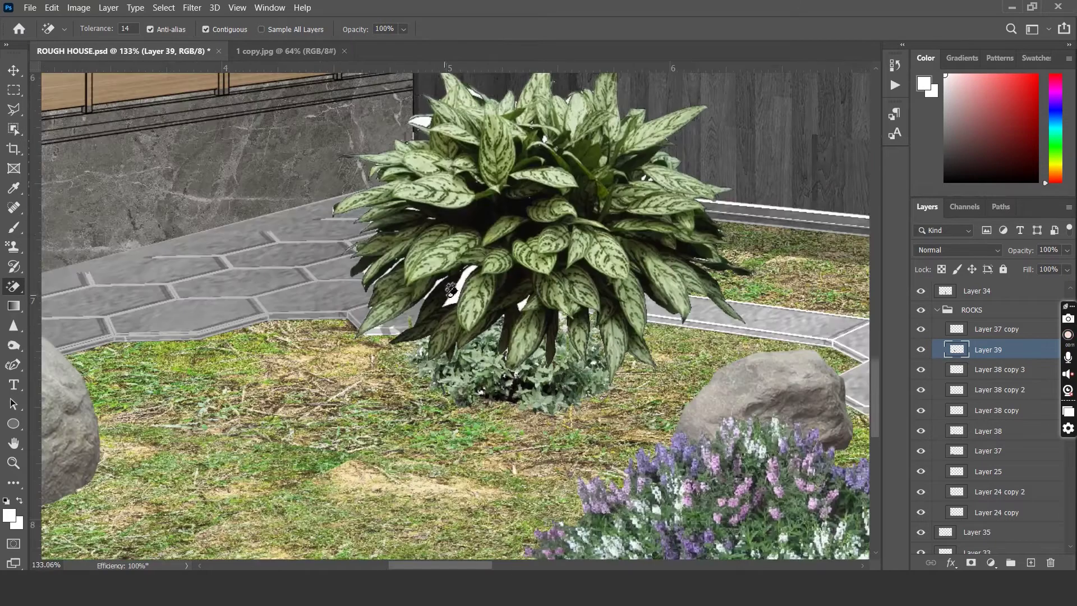
key(ctrl+0)
key(v)
drag(314, 376, 381, 340)
drag(972, 351, 973, 360)
Tilt a plant copy about 5 degrees and brighten it with Lightness +8 and raised Exposure
key(ctrl+j)
key(ctrl+t)
drag(193, 387, 242, 363)
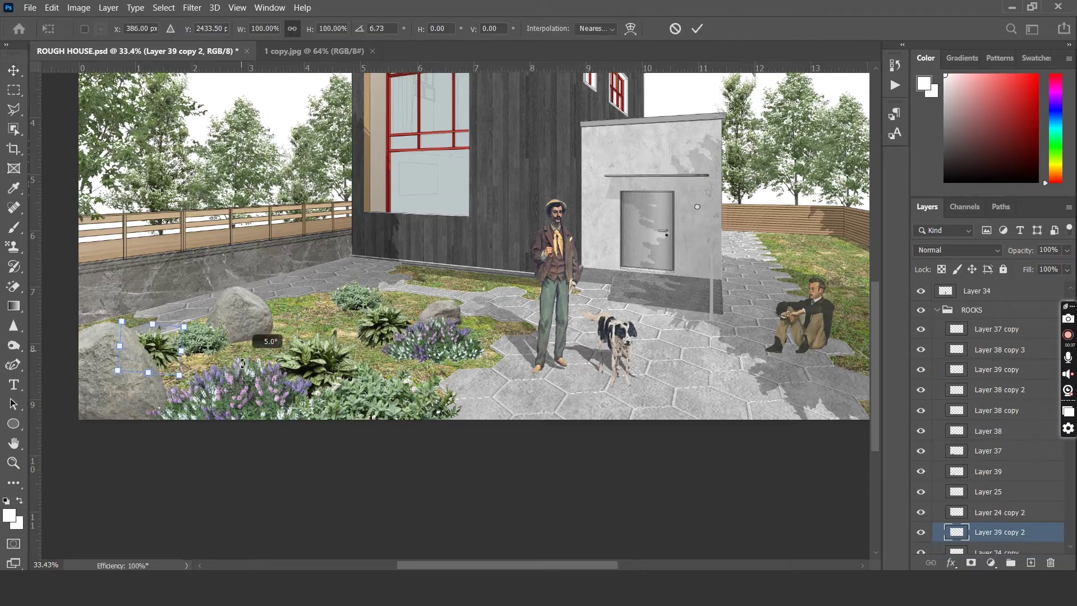
key(Return)
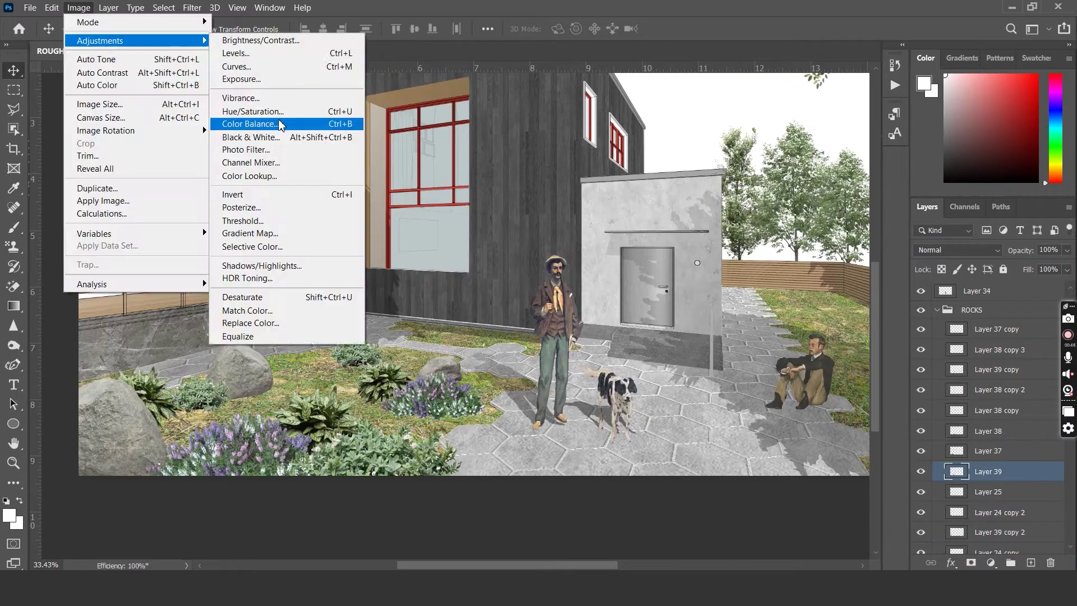
click(253, 109)
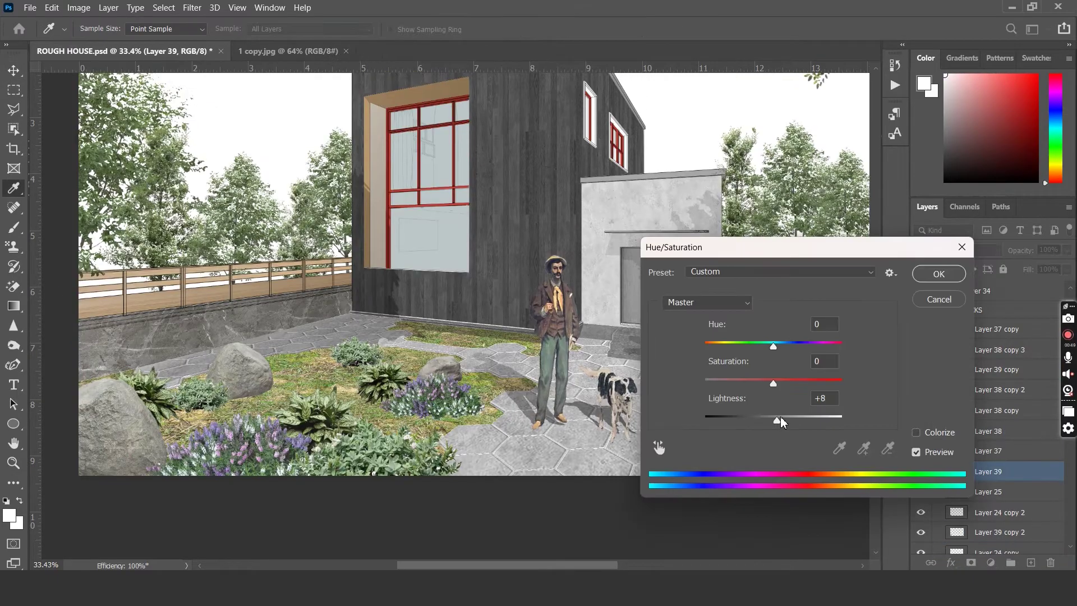
key(Return)
click(78, 7)
click(252, 82)
drag(621, 388, 631, 391)
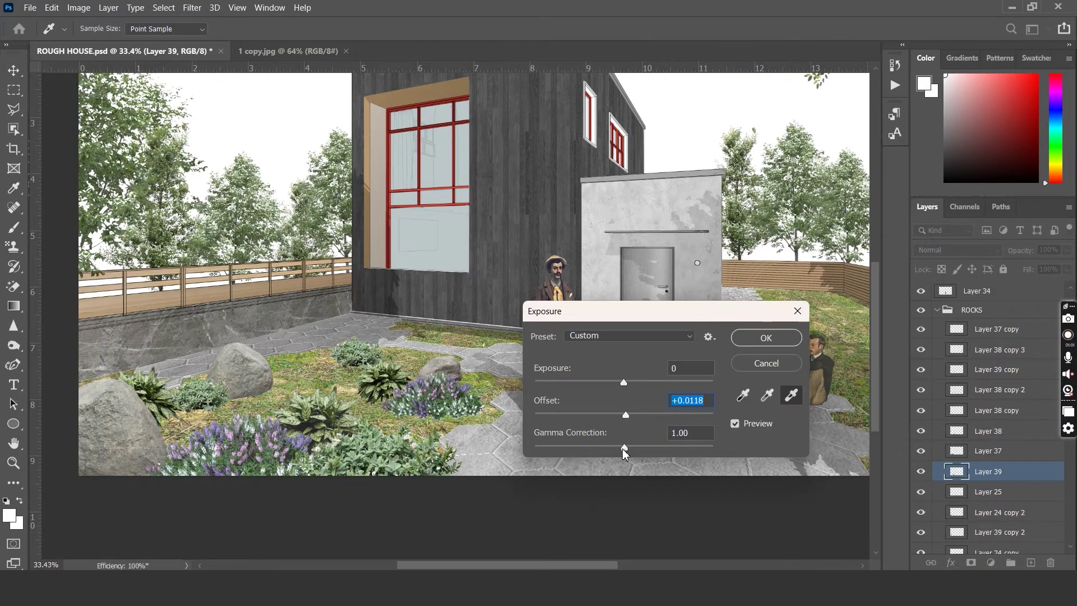
key(Return)
Move a plant copy beside the lavender and distort the shrub strip to follow the fence
ctrl+click(205, 384)
key(ctrl+])
key(ctrl+])
key(ctrl+])
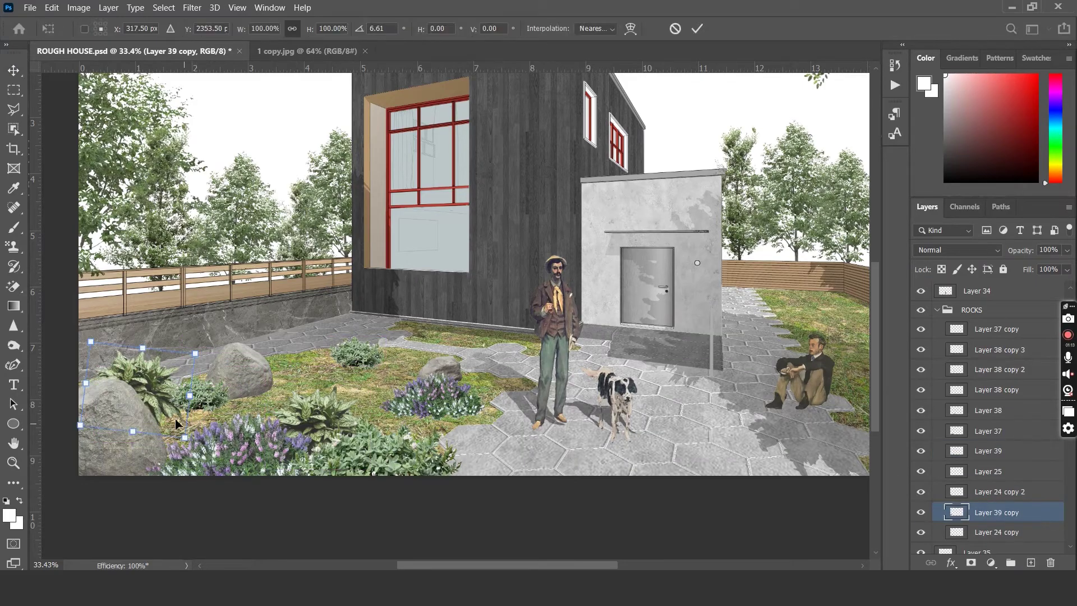
drag(205, 385, 434, 393)
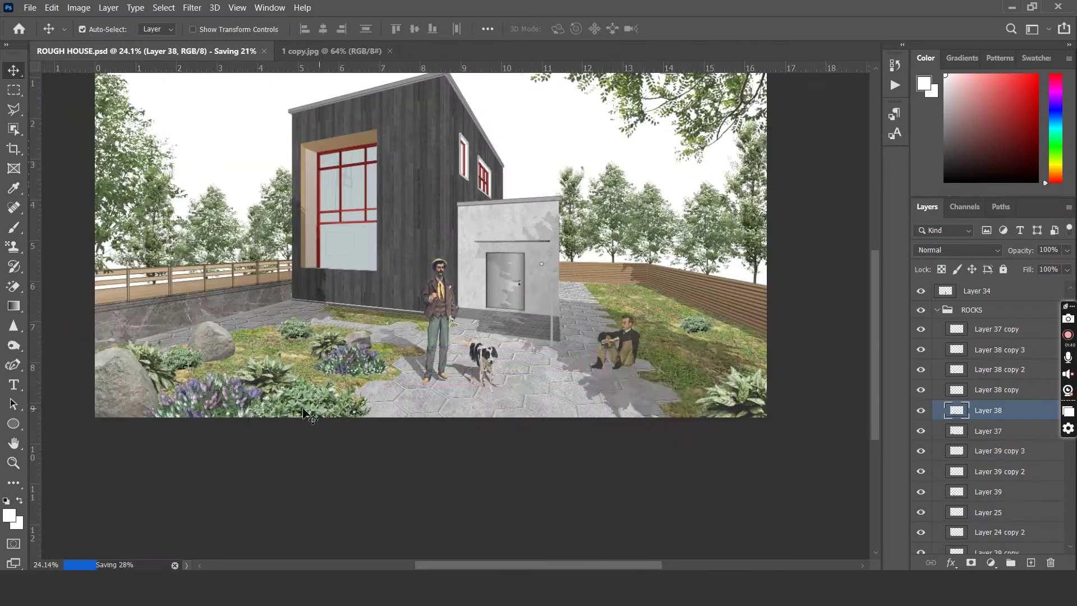
key(ctrl+t)
drag(759, 393, 724, 404)
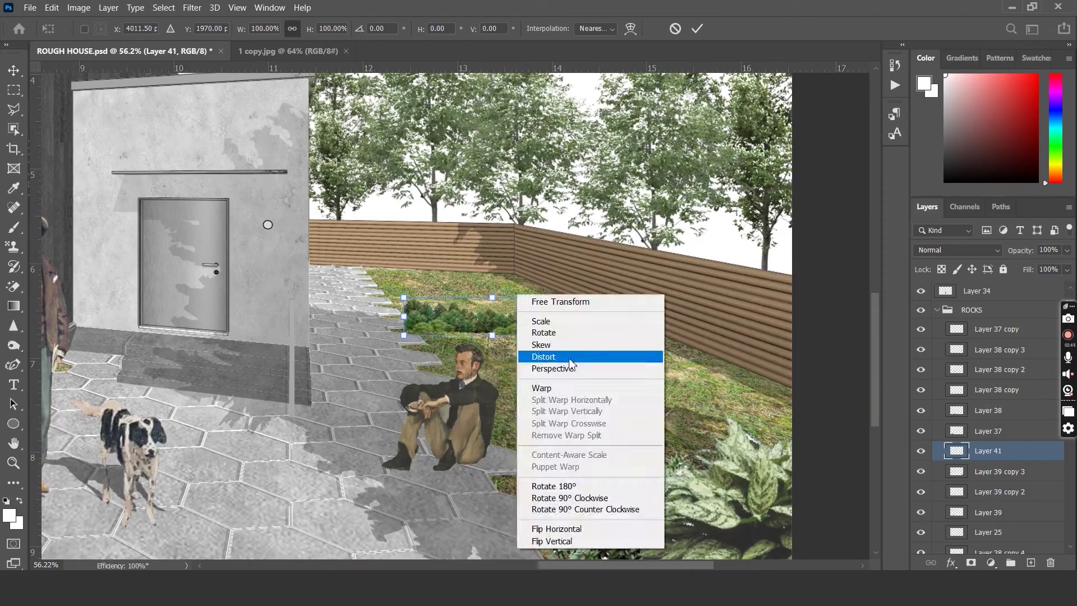
click(578, 356)
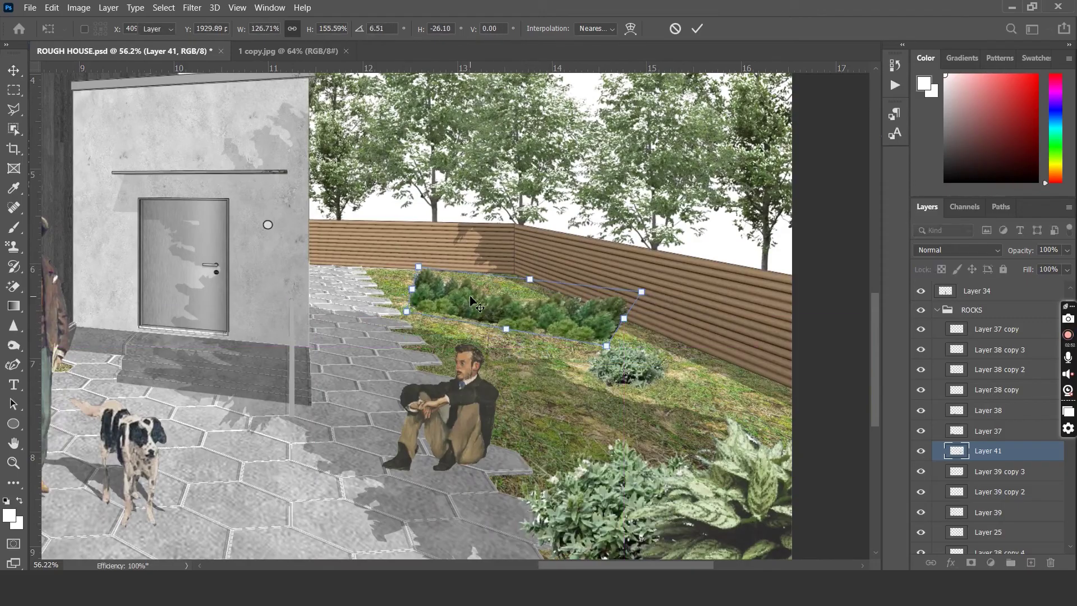
scroll(474, 304, down, 3)
drag(494, 457, 522, 387)
scroll(521, 388, up, 2)
mouse_move(284, 453)
mouse_down()
mouse_move(296, 462)
mouse_move(284, 454)
mouse_up()
key(Return)
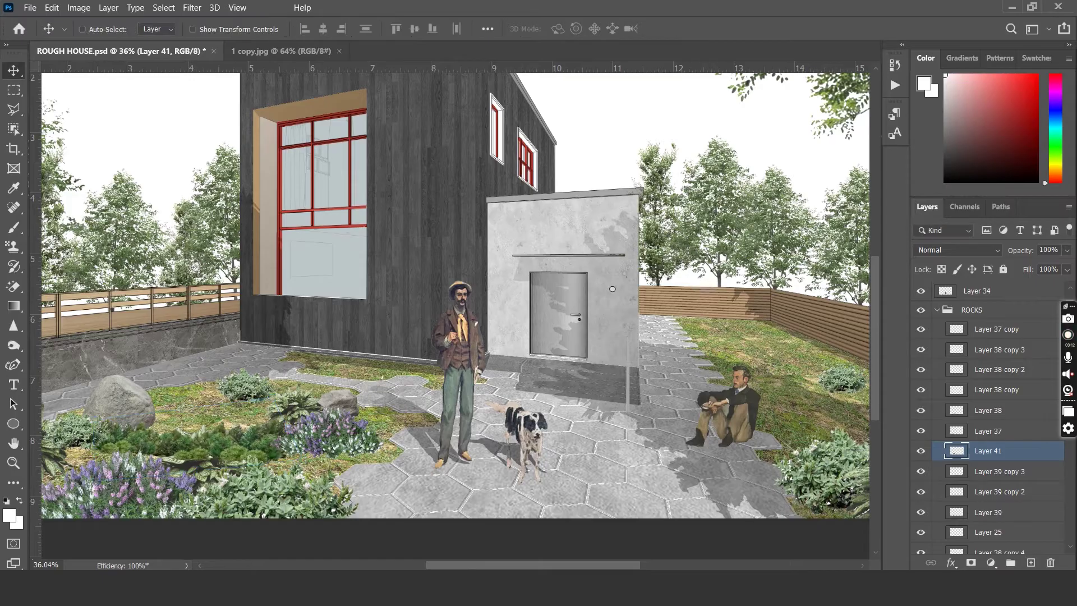
Adjust the shrubs' colour with Hue/Saturation
scroll(208, 247, down, 2)
click(78, 7)
mouse_move(98, 38)
click(292, 110)
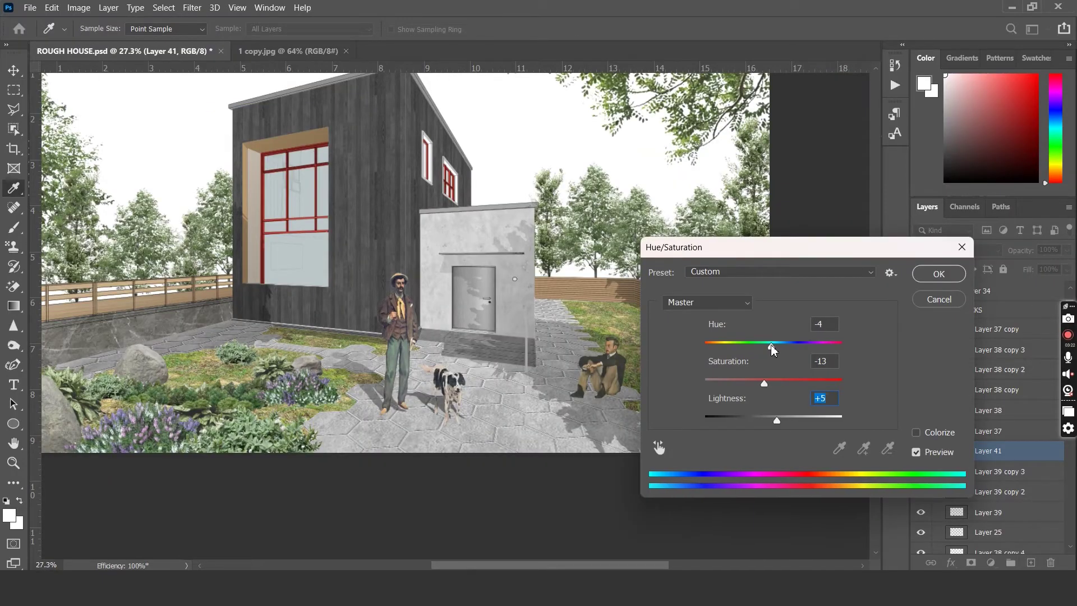
key(Return)
scroll(210, 394, up, 2)
Place a shrub copy in the left bed and another in the right bed scaled to about 78%
drag(264, 336, 289, 355)
key(ctrl+t)
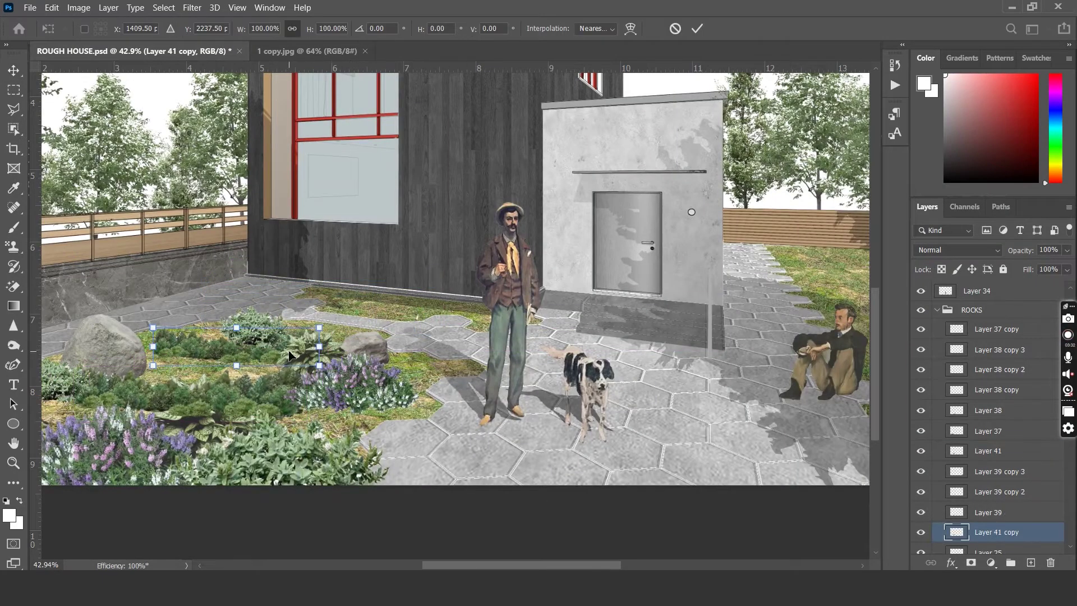
key(Return)
scroll(288, 355, down, 3)
scroll(289, 355, up, 1)
drag(284, 362, 629, 323)
scroll(630, 323, up, 1)
key(ctrl+t)
drag(707, 348, 629, 365)
key(Return)
scroll(643, 365, up, 1)
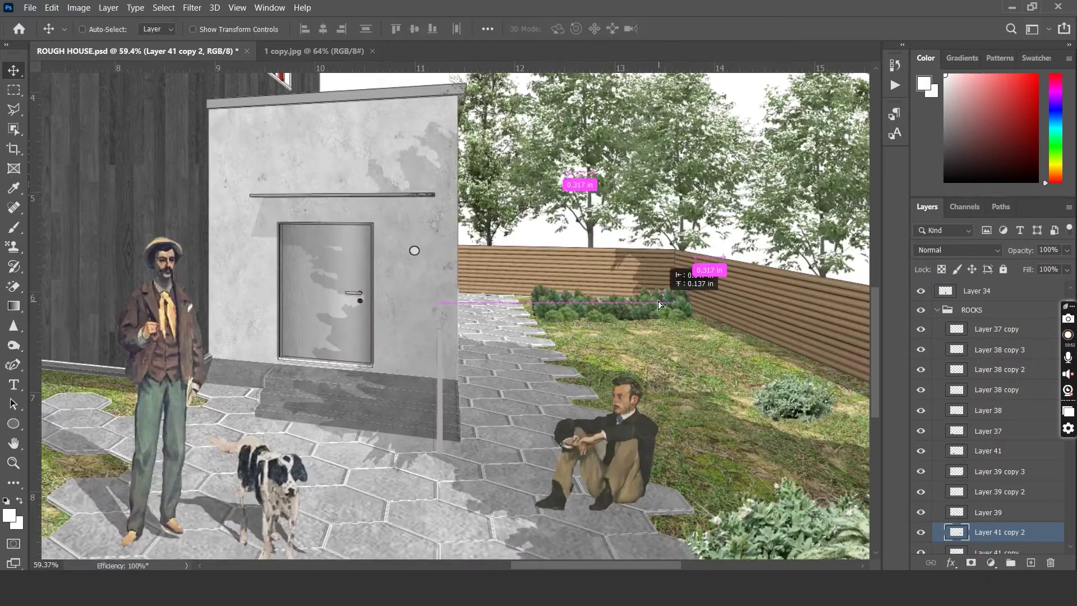
Skew a third shrub copy to the ground, add a 25% leafy plant, and place a lavender copy
key(ctrl+t)
right_click(632, 369)
click(649, 166)
drag(553, 387, 701, 359)
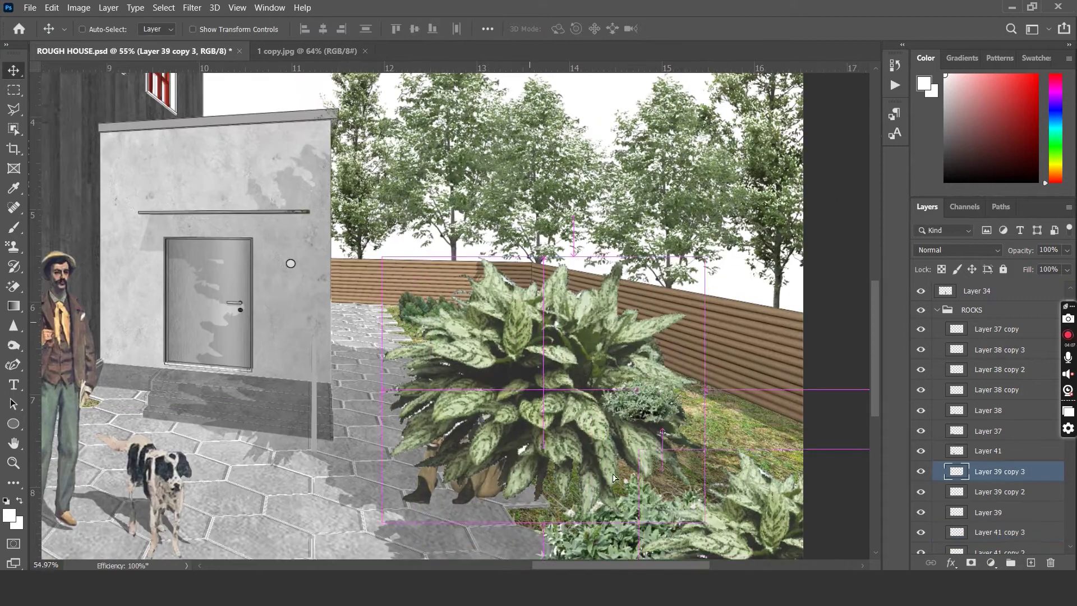
mouse_move(561, 314)
mouse_down()
mouse_move(537, 307)
mouse_move(432, 328)
mouse_move(578, 387)
mouse_move(740, 418)
mouse_move(542, 452)
mouse_move(565, 308)
mouse_up()
key(Return)
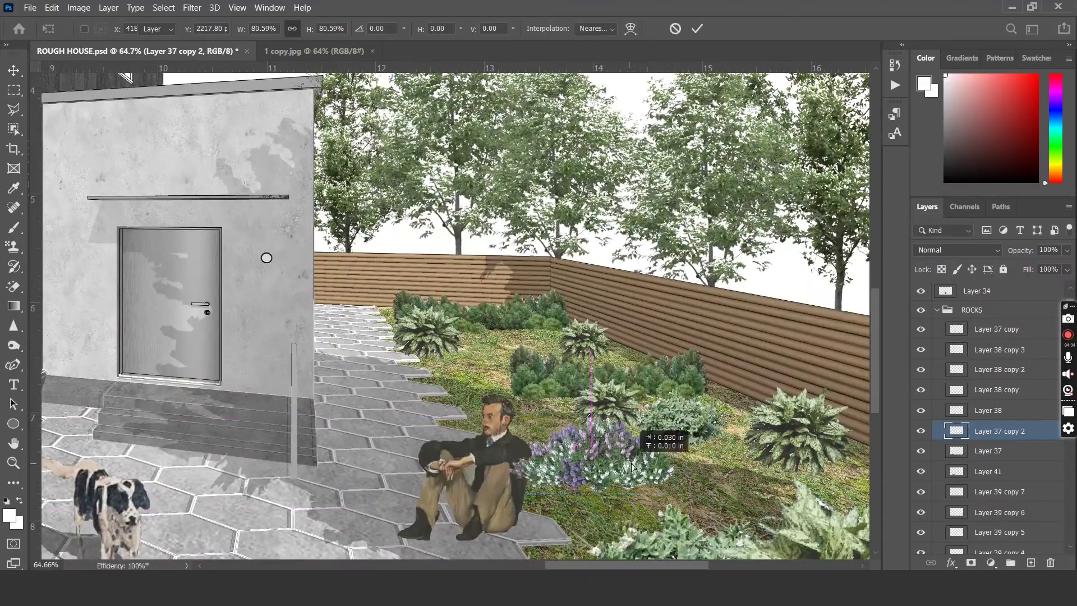
drag(614, 440, 488, 356)
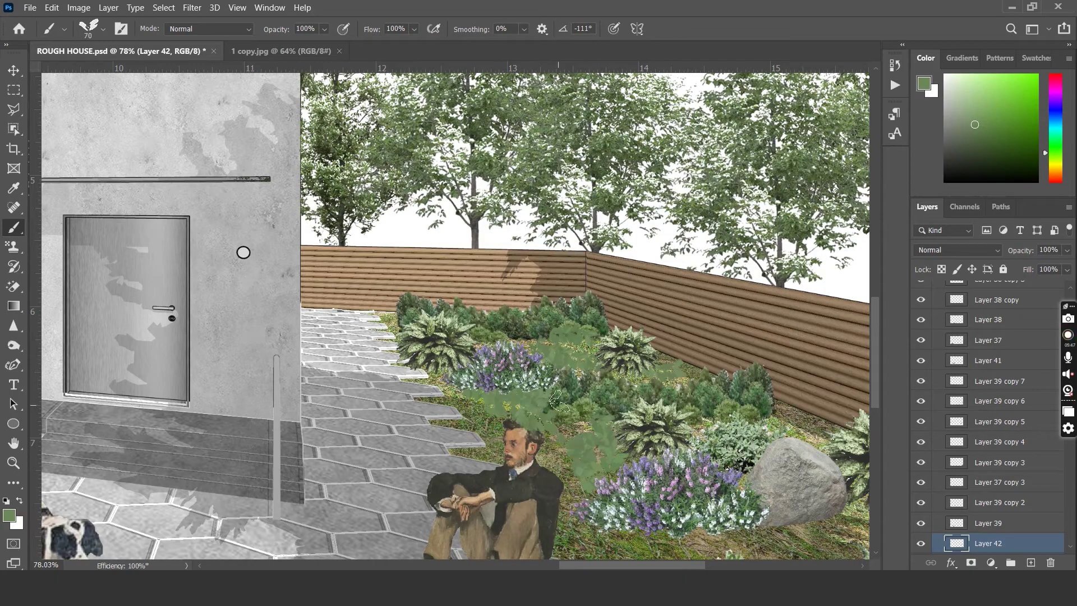
Paint foliage strokes along the lower bed with a larger brush and sample greens on Layer 33
key(])
drag(558, 401, 416, 275)
mouse_move(477, 406)
mouse_down()
mouse_move(524, 405)
mouse_move(819, 396)
mouse_up()
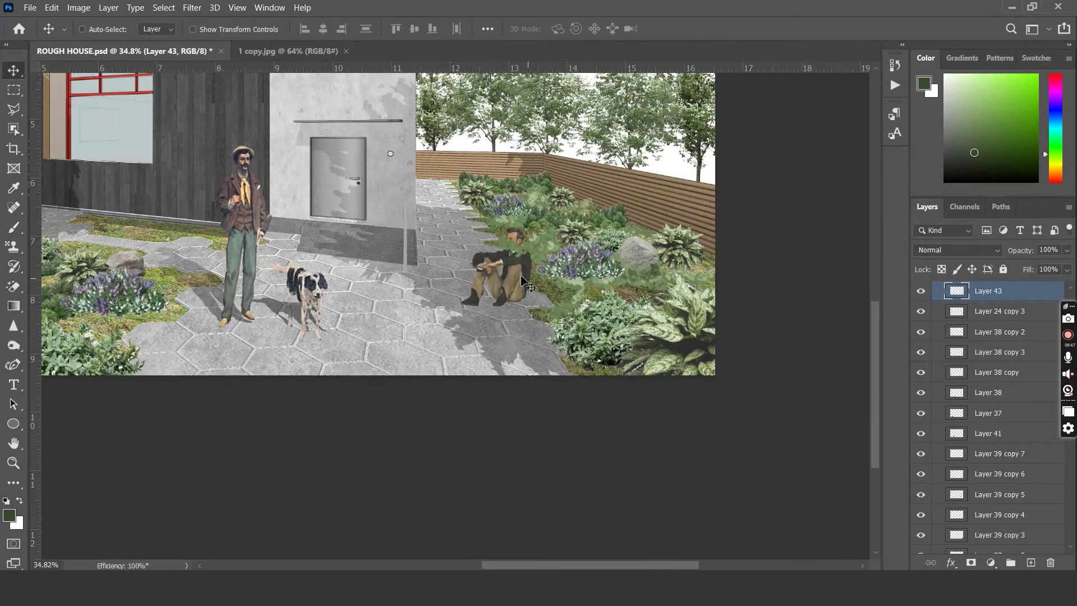
ctrl+click(663, 373)
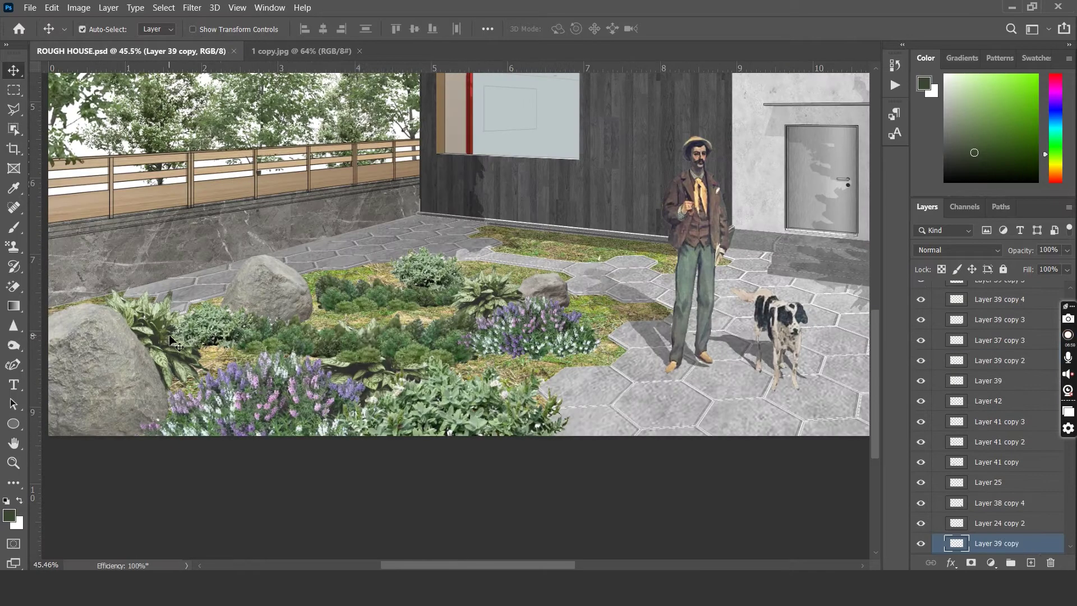
alt+click(411, 325)
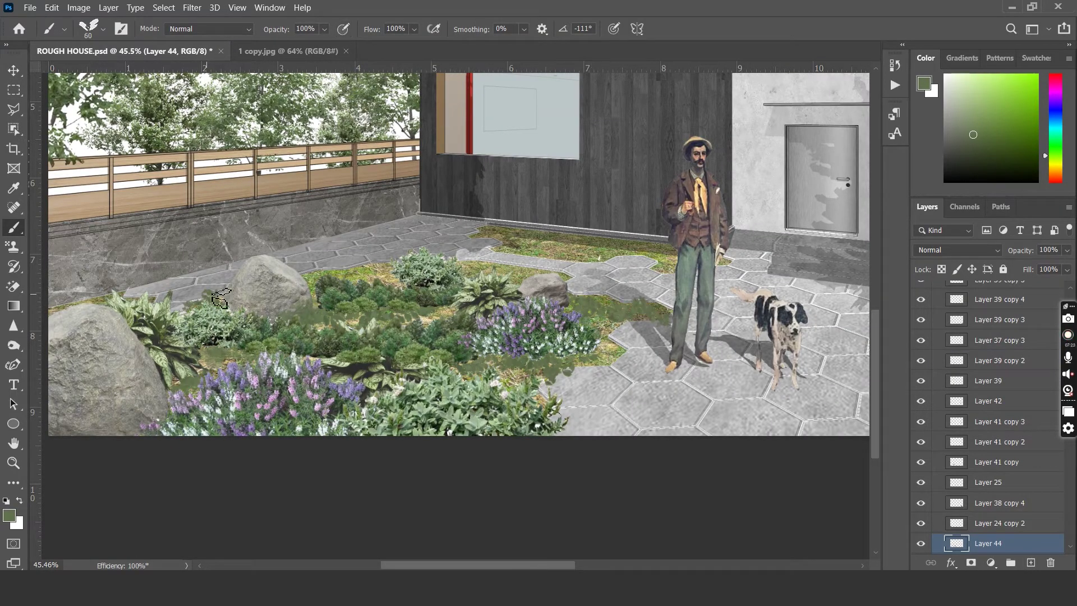
alt+click(483, 296)
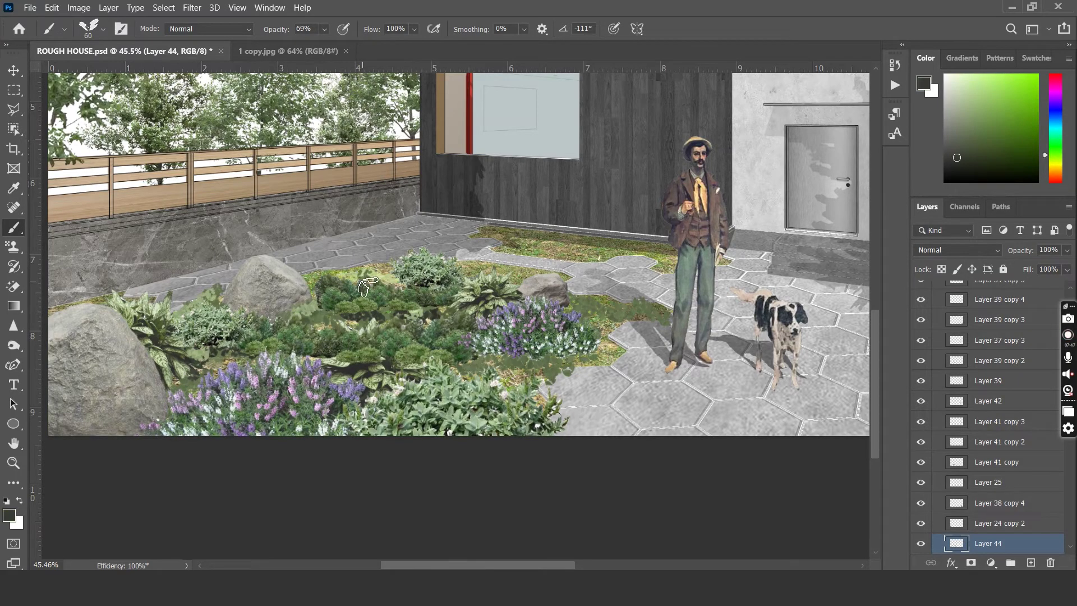
alt+click(567, 346)
Sample a sage green on Layer 42, enlarge the brush, and add new Layer 45 for grass
scroll(566, 347, right, 10)
ctrl+click(673, 317)
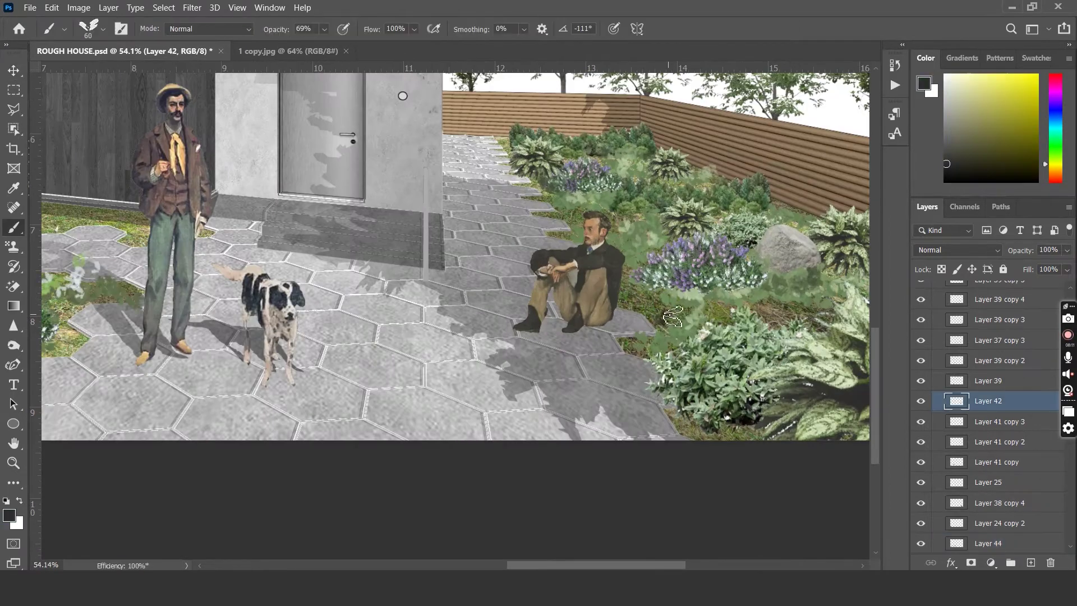
alt+click(817, 241)
key(bracketright)
key(bracketright)
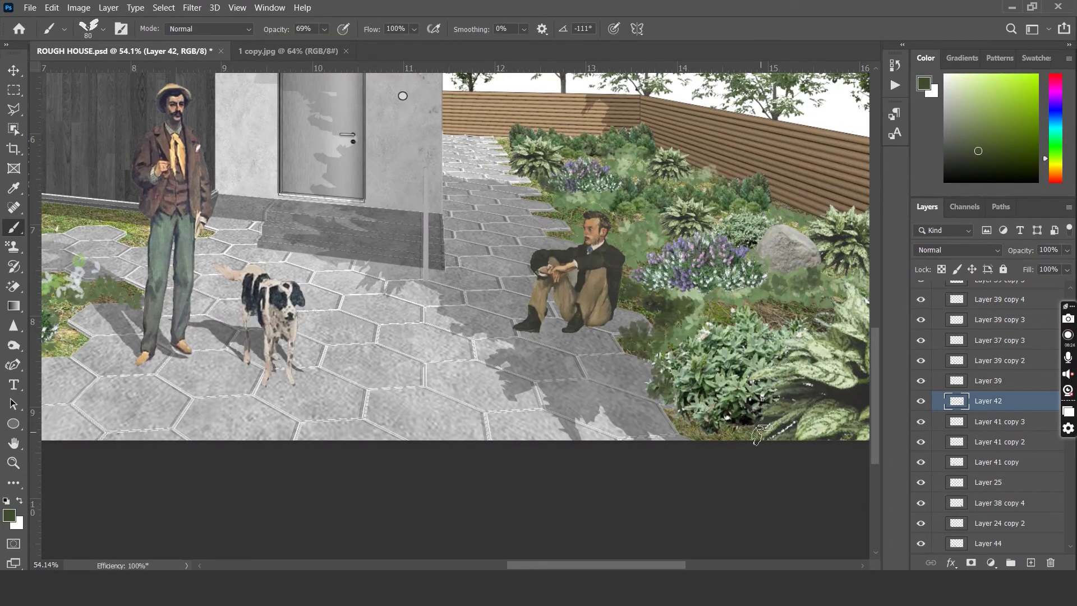
alt+click(774, 304)
scroll(561, 253, down, 4)
scroll(488, 239, up, 6)
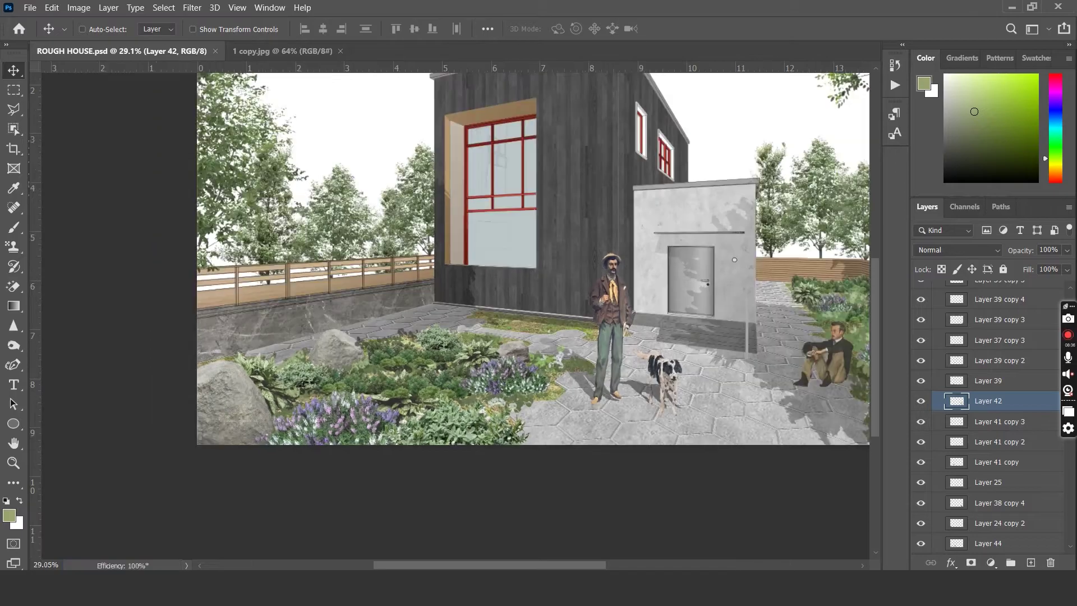
ctrl+click(488, 238)
At full opacity and a smaller brush, paint green grass and darker foliage along the wall base
key(0)
alt+click(315, 362)
key(bracketleft)
key(bracketleft)
key(bracketleft)
key(bracketleft)
key(bracketleft)
key(bracketleft)
mouse_move(412, 268)
mouse_down()
mouse_move(538, 275)
mouse_move(584, 291)
mouse_up()
alt+click(395, 414)
alt+click(217, 446)
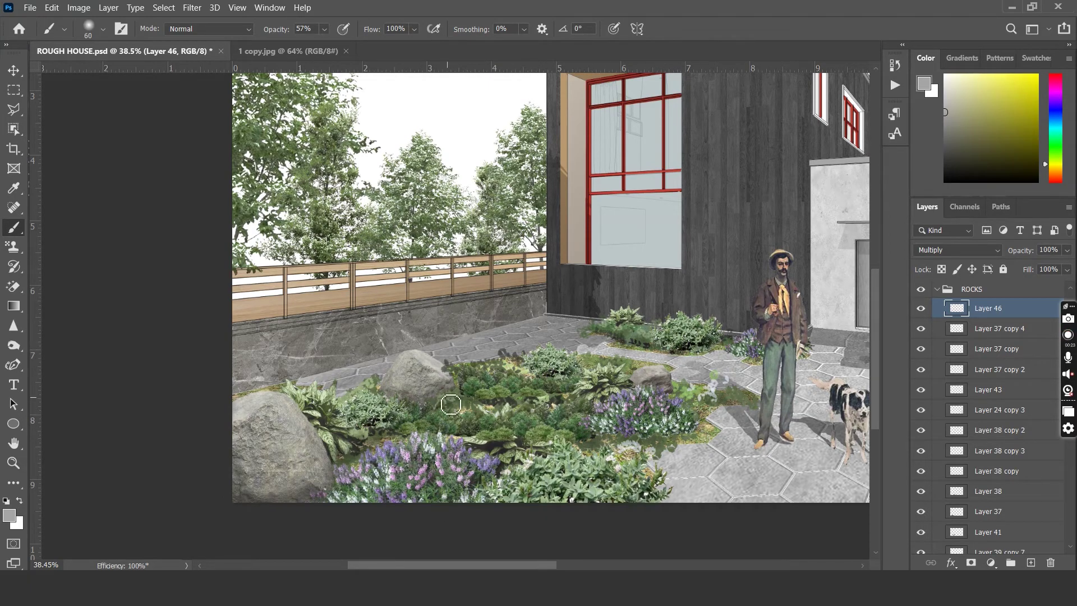
Zoom in on the right side of the garden beside the seated man
key(h)
drag(323, 463, 646, 414)
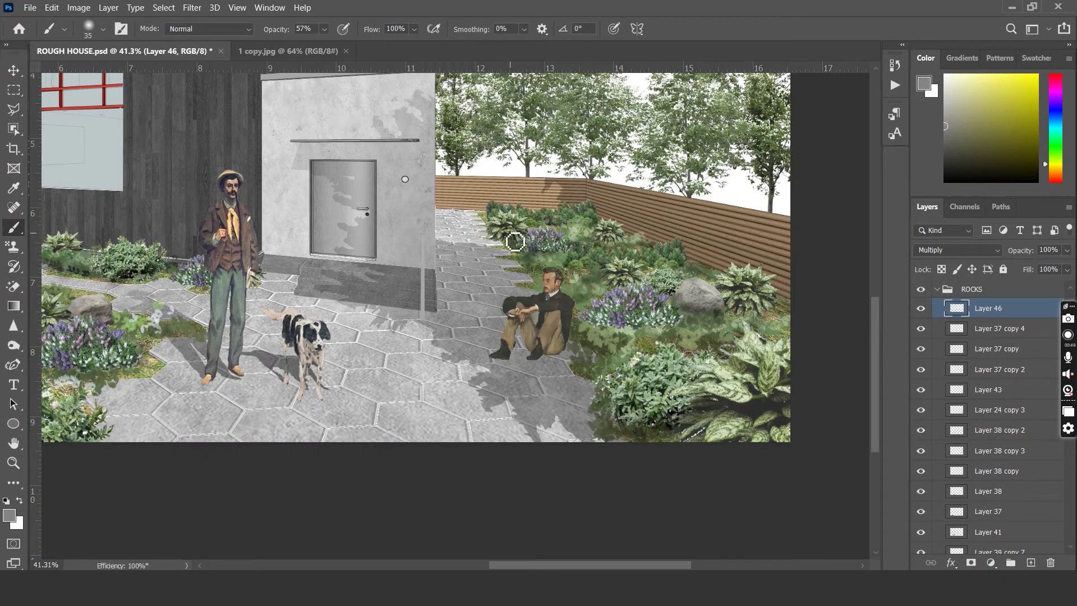
scroll(515, 242, down, 3)
scroll(515, 241, up, 1)
key(v)
Set Layer 47 to Overlay, brush pale green sampled from the plants, then pick a soft-tipped Eraser
click(1031, 562)
click(957, 249)
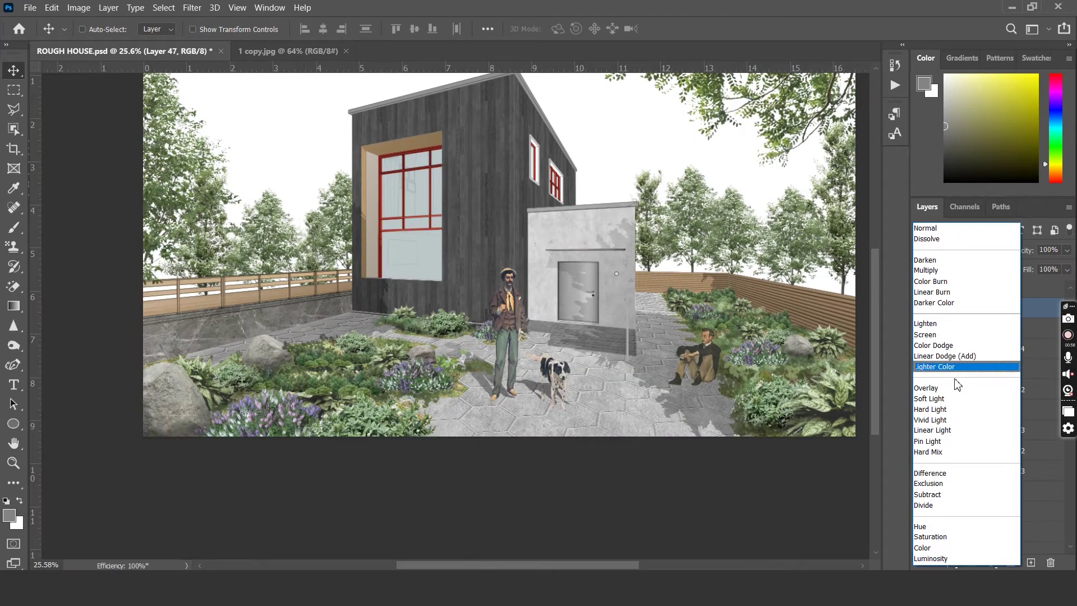
click(957, 385)
key(b)
alt+click(378, 366)
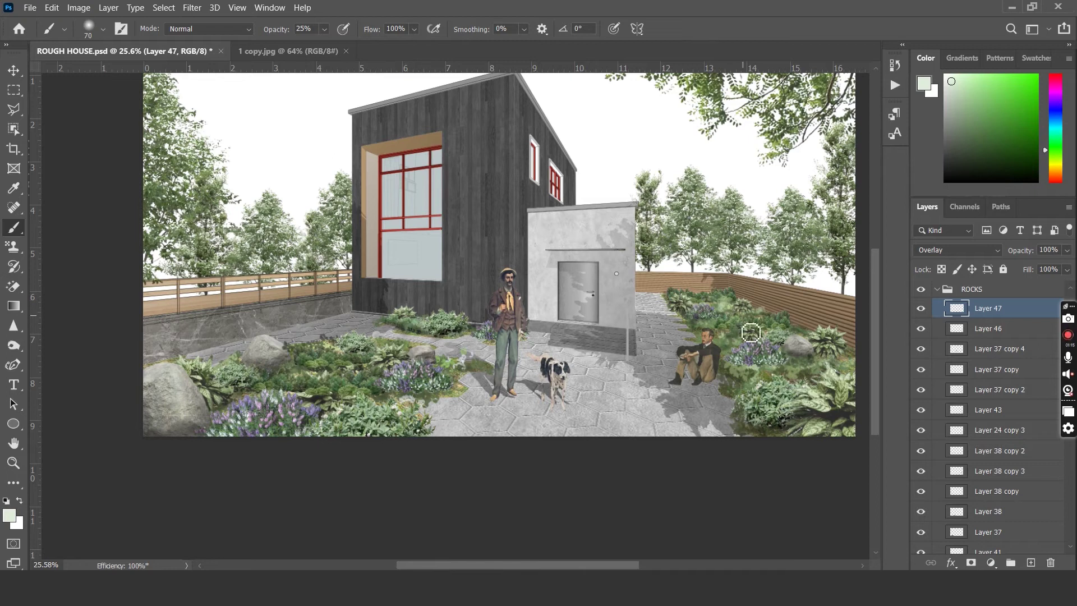
key(e)
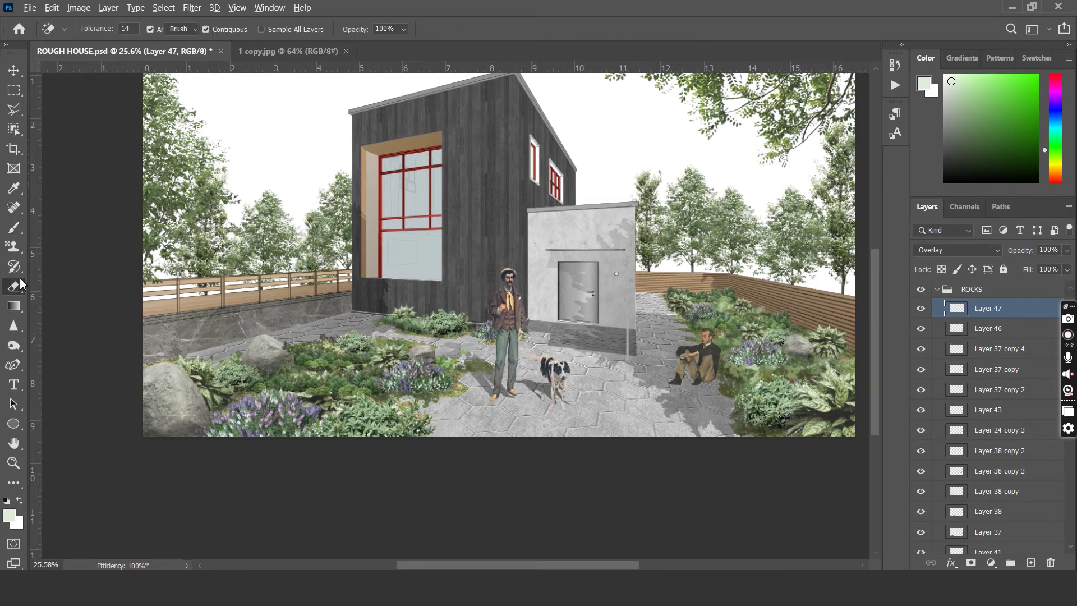
click(103, 29)
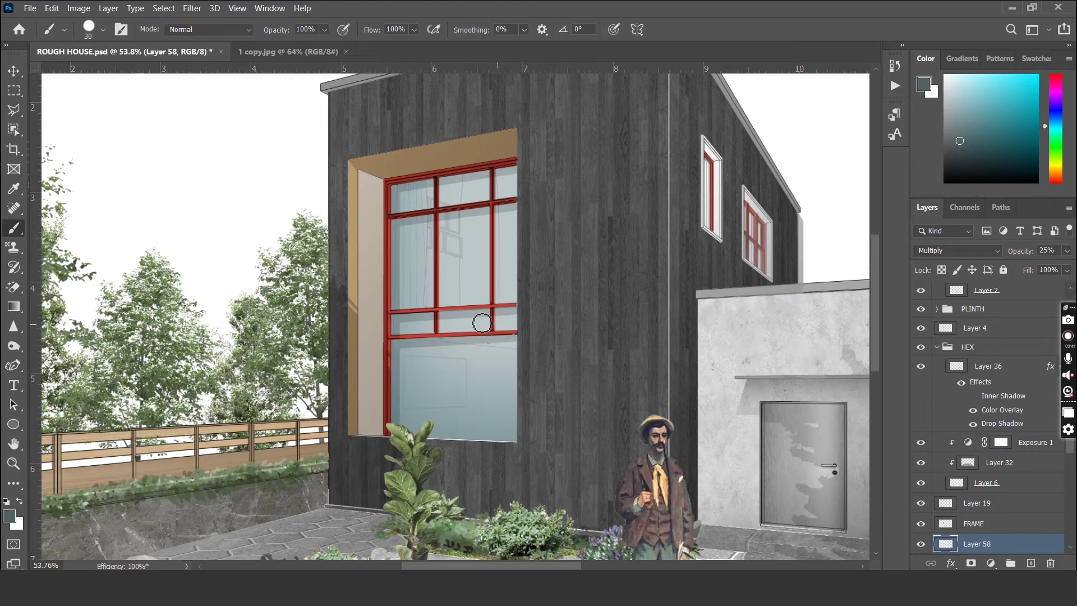
Paint a dark shadow along the window frame's edge and dodge and burn the wall at lower exposure
shift+click(389, 186)
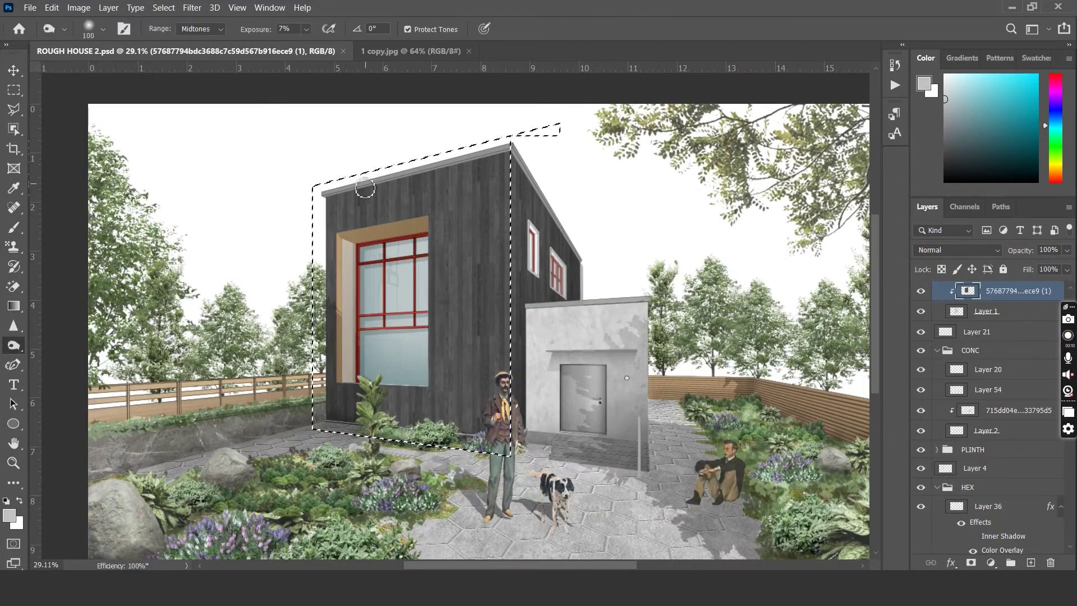
key(shift+o)
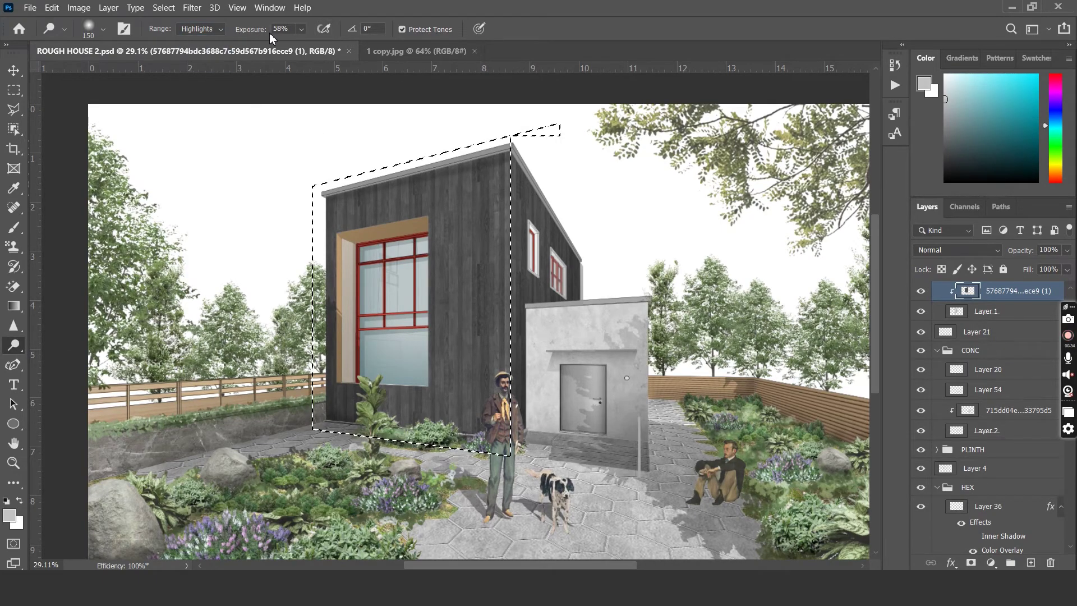
key(3)
key(9)
key(shift+o)
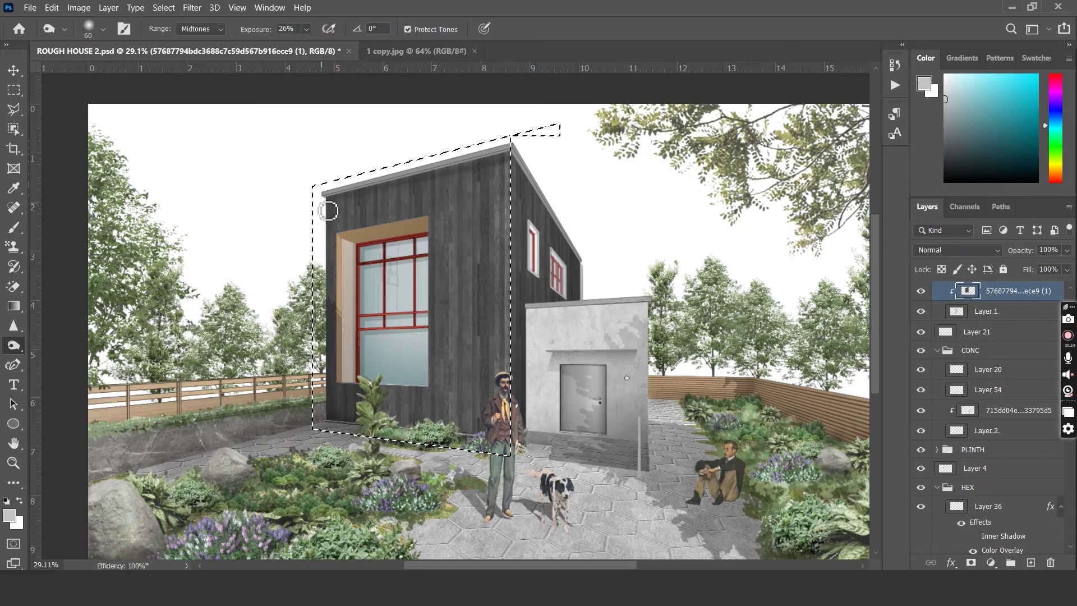
Duplicate the wall texture for the right wall and zoom in where the two walls meet
key(ctrl+j)
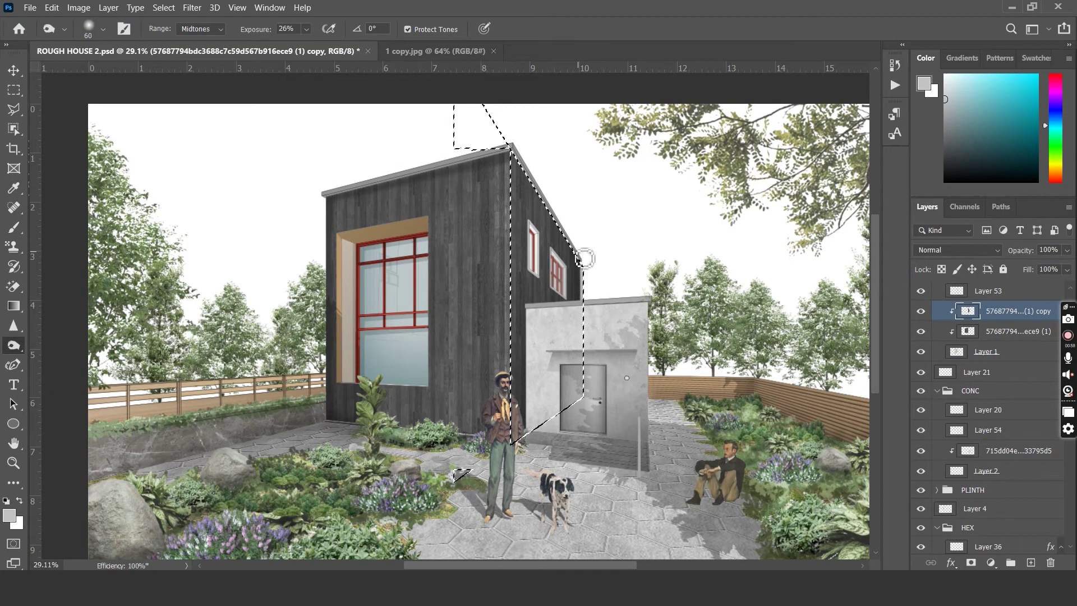
key(ctrl+d)
key(v)
scroll(584, 285, up, 6)
key(alt+bracketright)
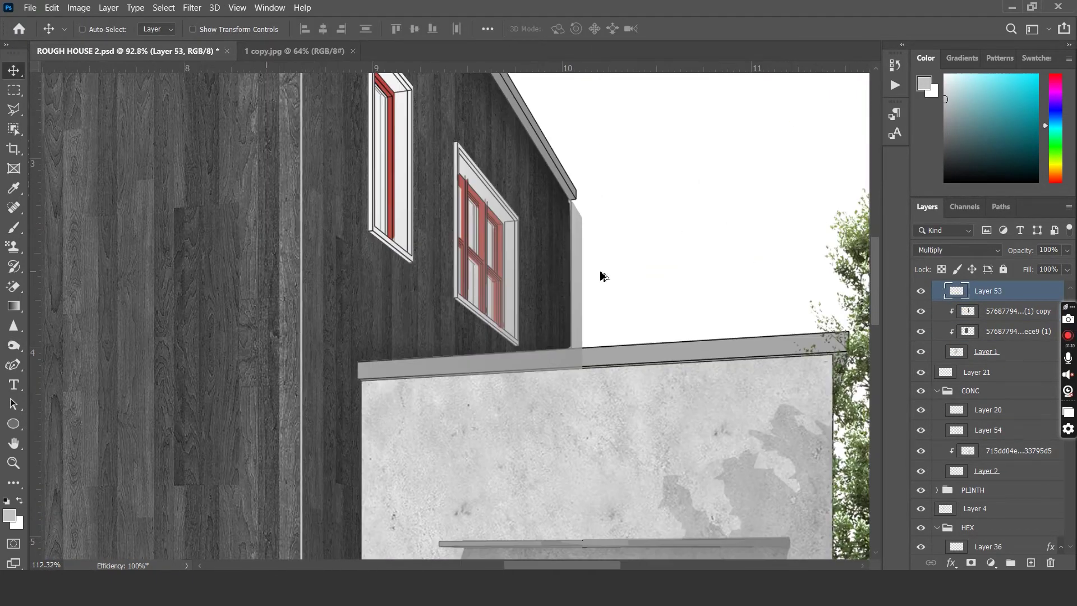
scroll(448, 314, down, 6)
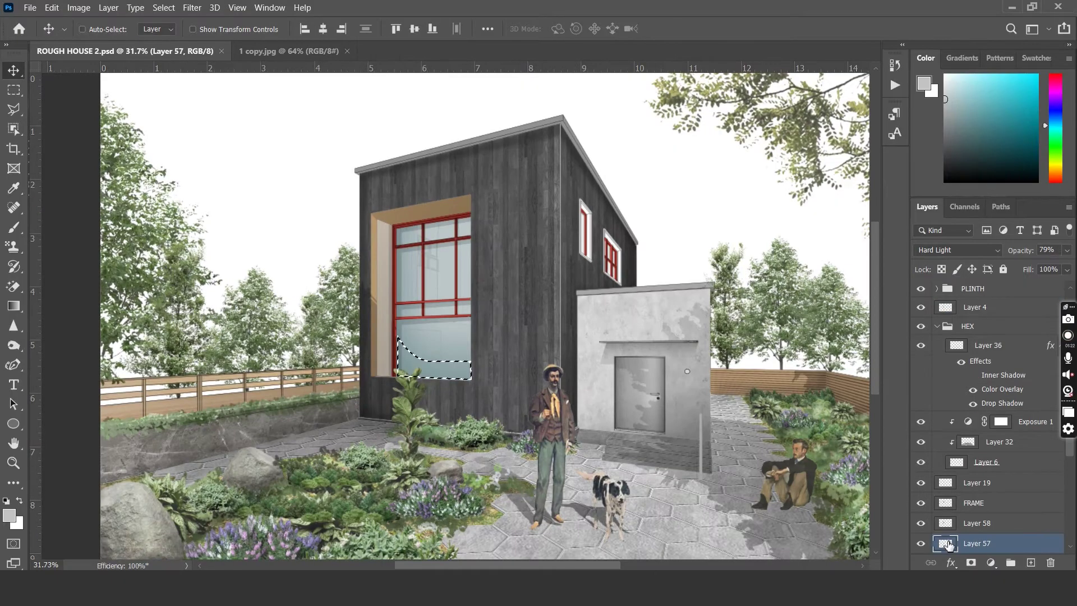
Set the glass glaze layer to Overlay, save, and select an L-shaped band of sky
click(956, 250)
click(935, 388)
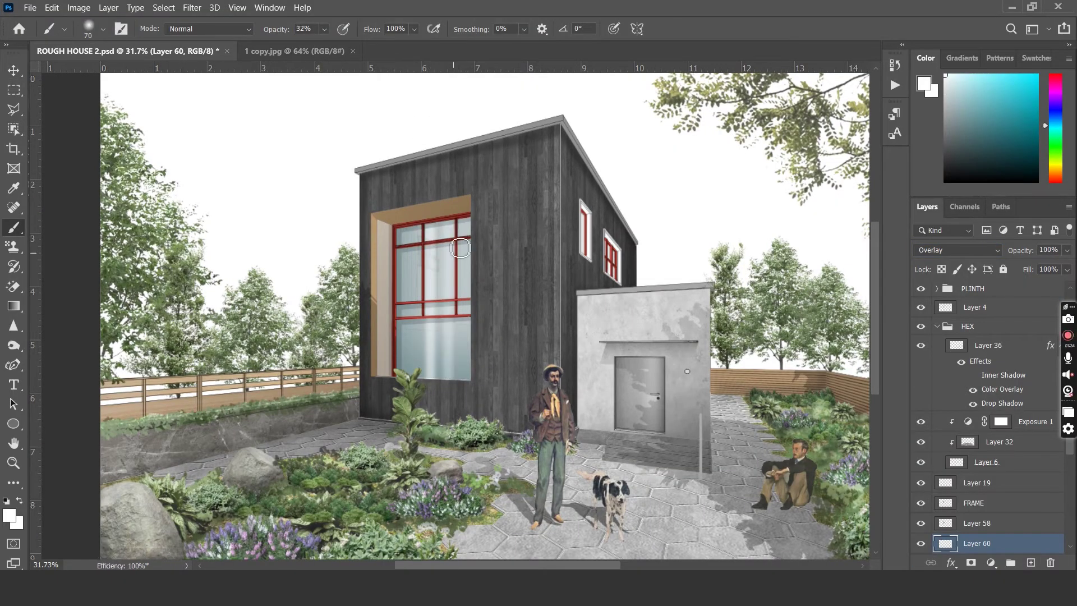
scroll(317, 375, down, 3)
key(ctrl+s)
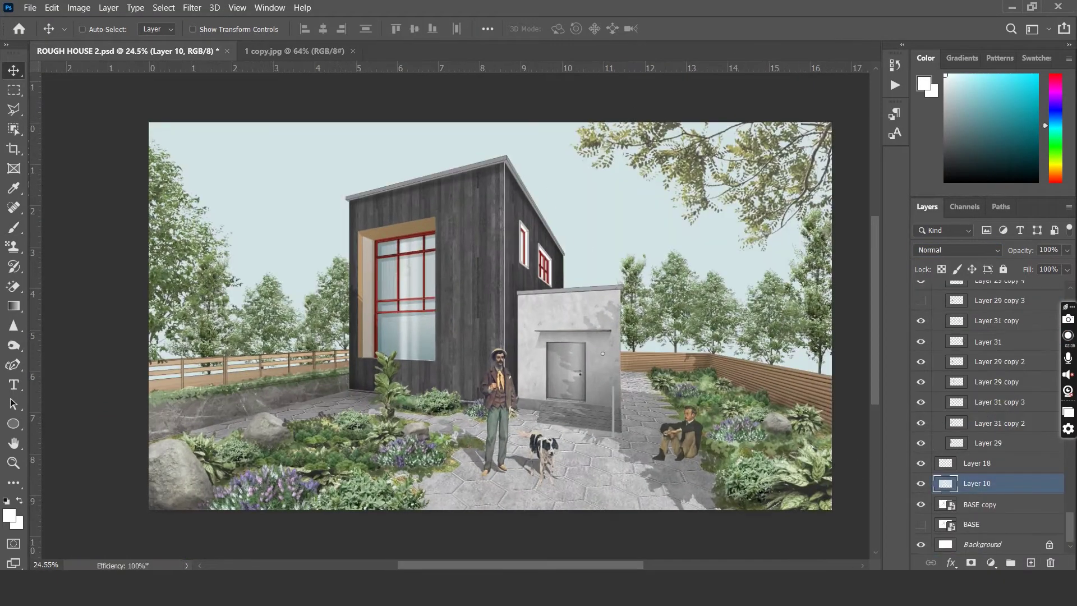
key(m)
drag(168, 387, 846, 185)
Clear the selected sky band and the left and right sky strips to white
key(Delete)
key(ctrl+d)
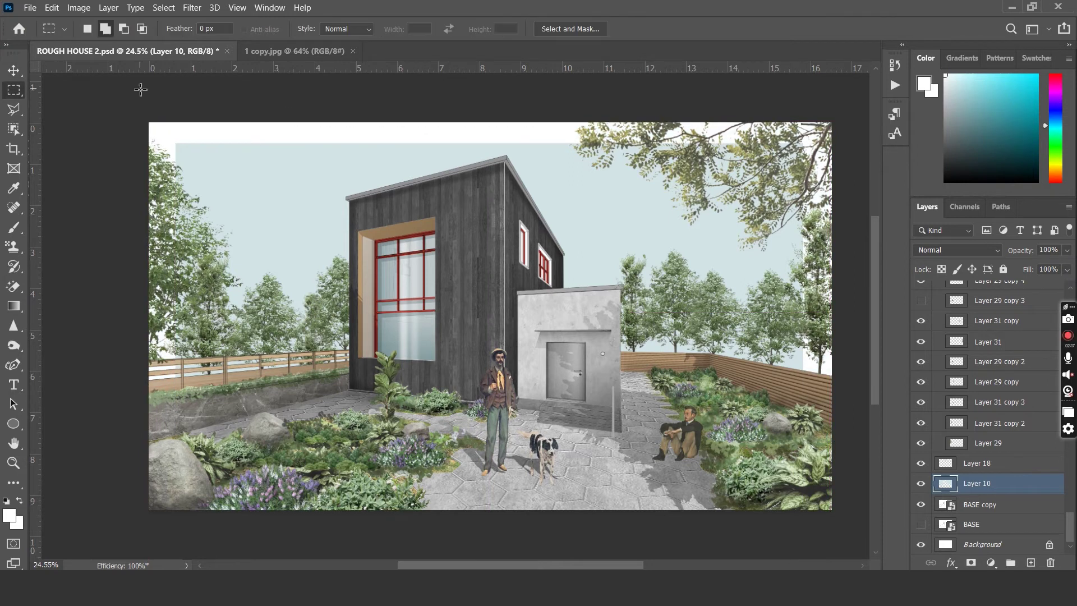
drag(144, 89, 224, 432)
key(Delete)
key(ctrl+d)
drag(836, 121, 748, 508)
key(Delete)
key(ctrl+d)
key(v)
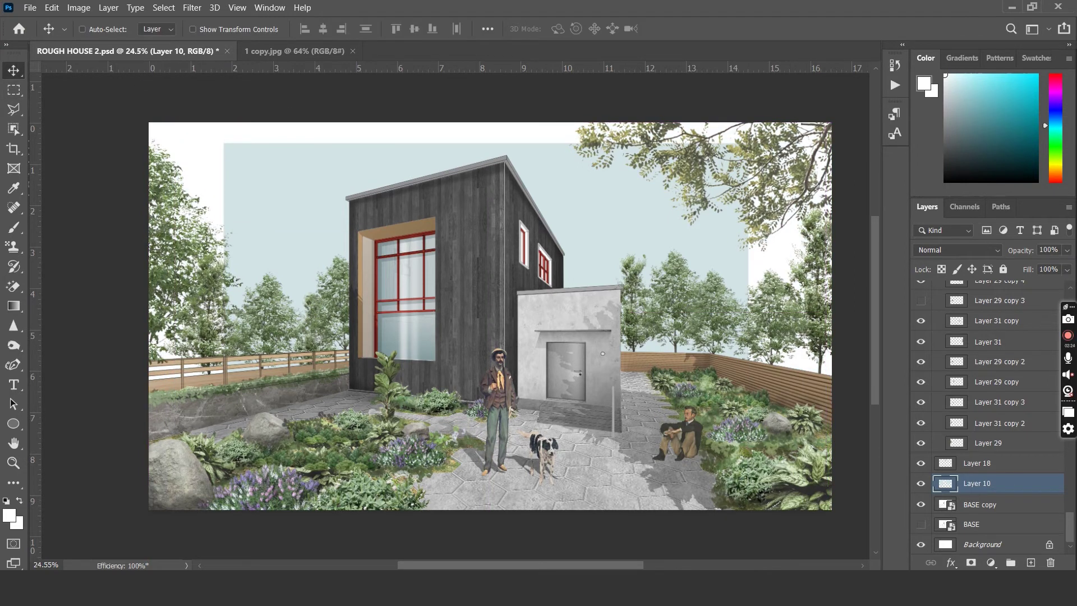
Save, then clear the thin top strip and a tall left strip of sky to white
key(ctrl+s)
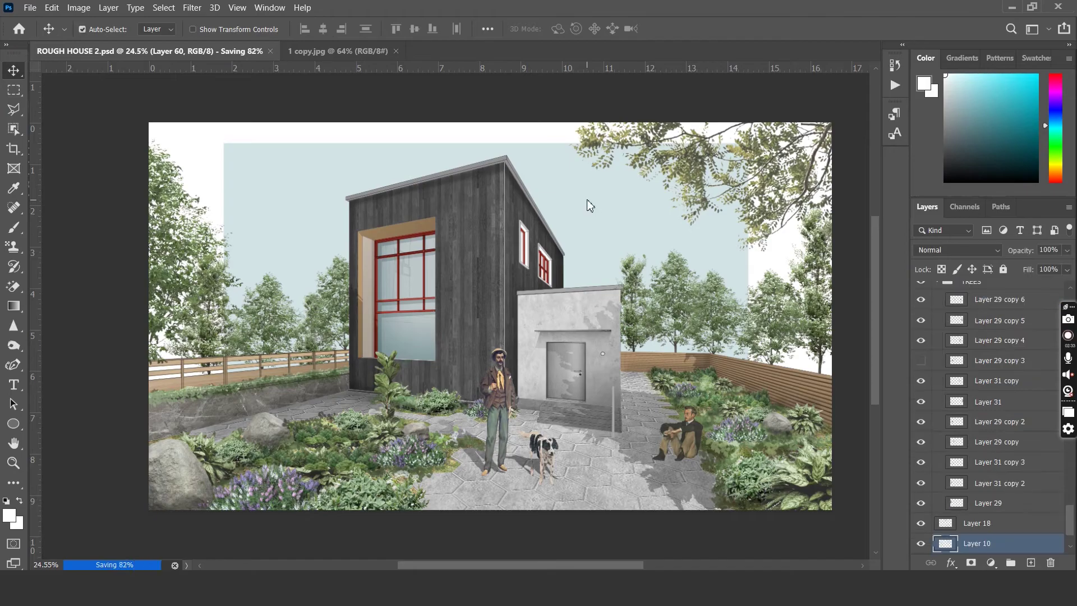
key(m)
drag(791, 122, 213, 169)
key(Delete)
key(ctrl+d)
drag(766, 138, 248, 434)
key(Delete)
key(Delete)
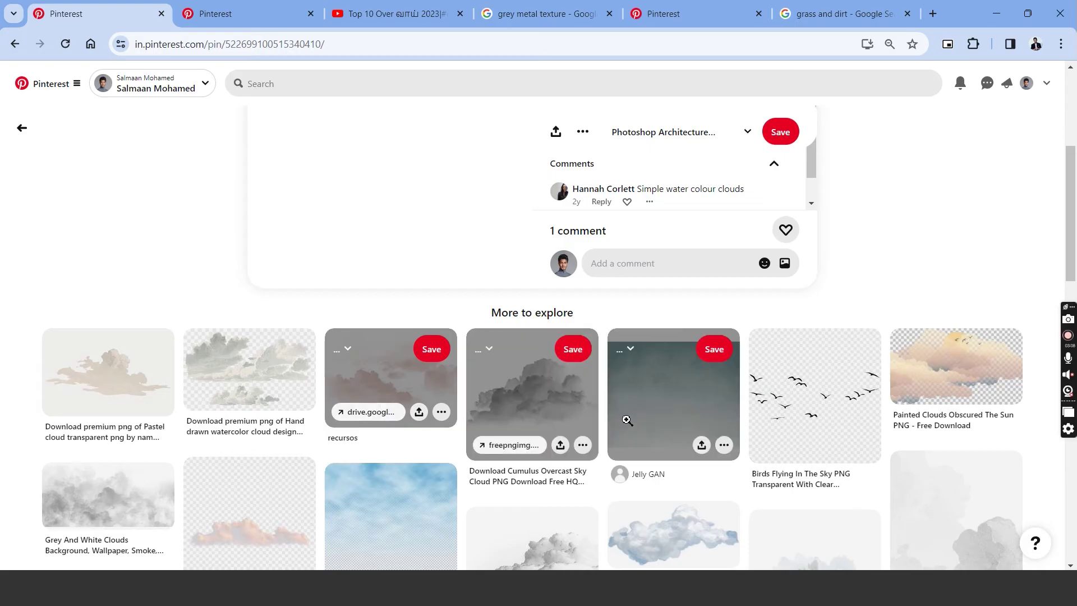
Open the blue-green watercolour sky pin on Pinterest and copy its image
click(620, 416)
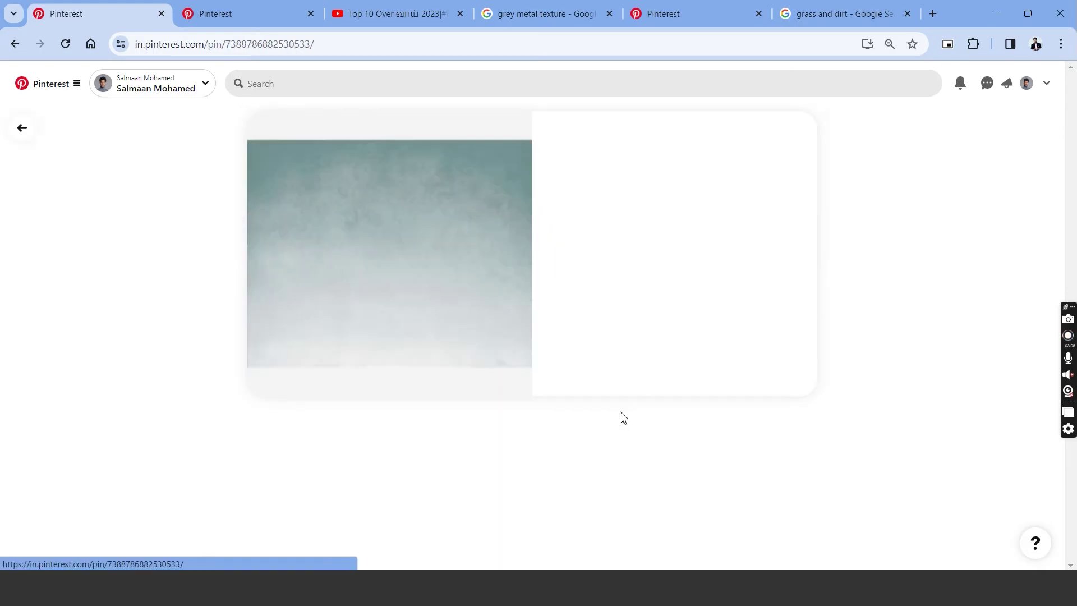
right_click(418, 213)
click(475, 252)
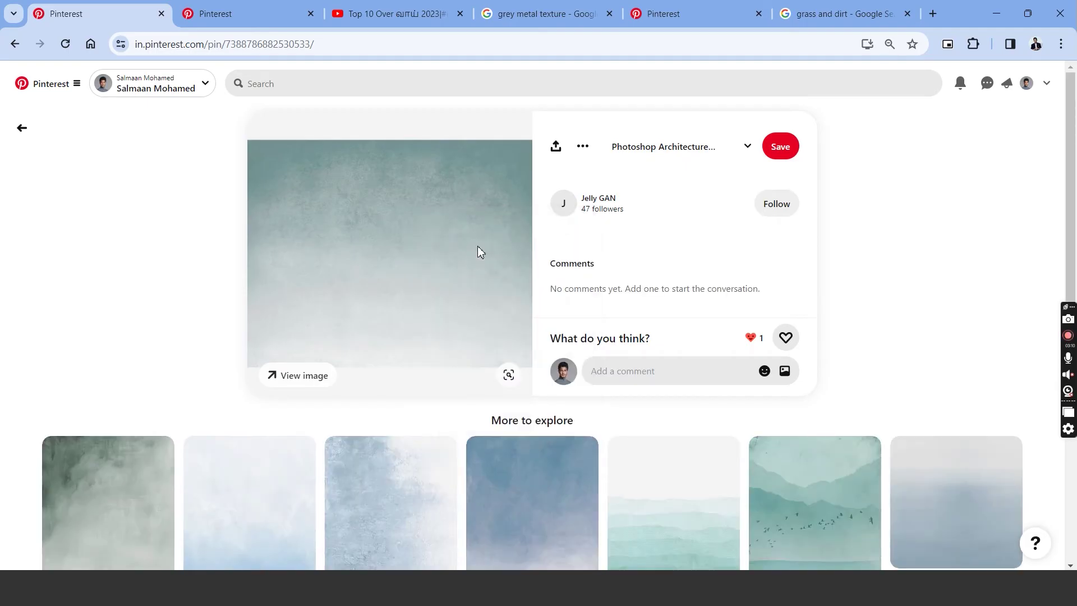
key(alt+Tab)
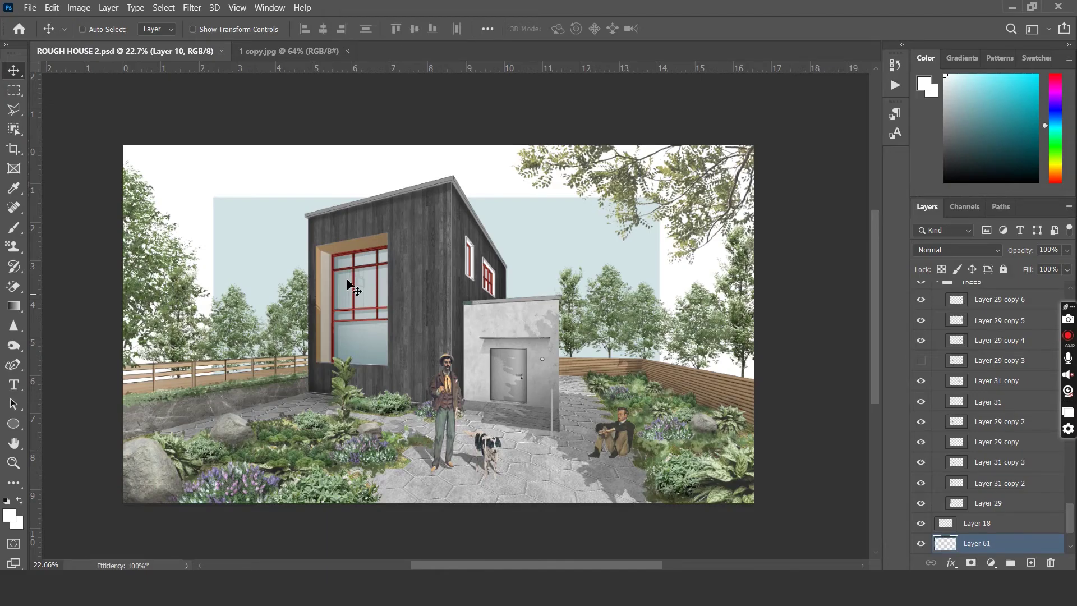
Paste the watercolour texture, widen it and clip it to the sky shape
key(ctrl+v)
drag(268, 246, 654, 262)
key(ctrl+alt+g)
key(ctrl+t)
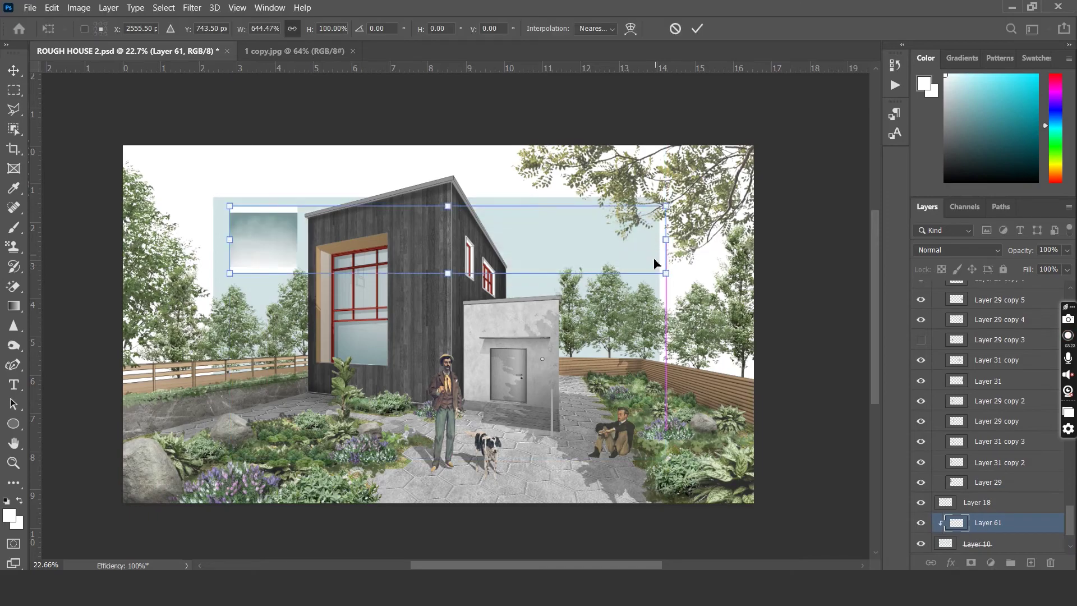
key(Escape)
Stretch the watercolour texture across the whole blue sky area behind the house
key(w)
scroll(288, 250, up, 2)
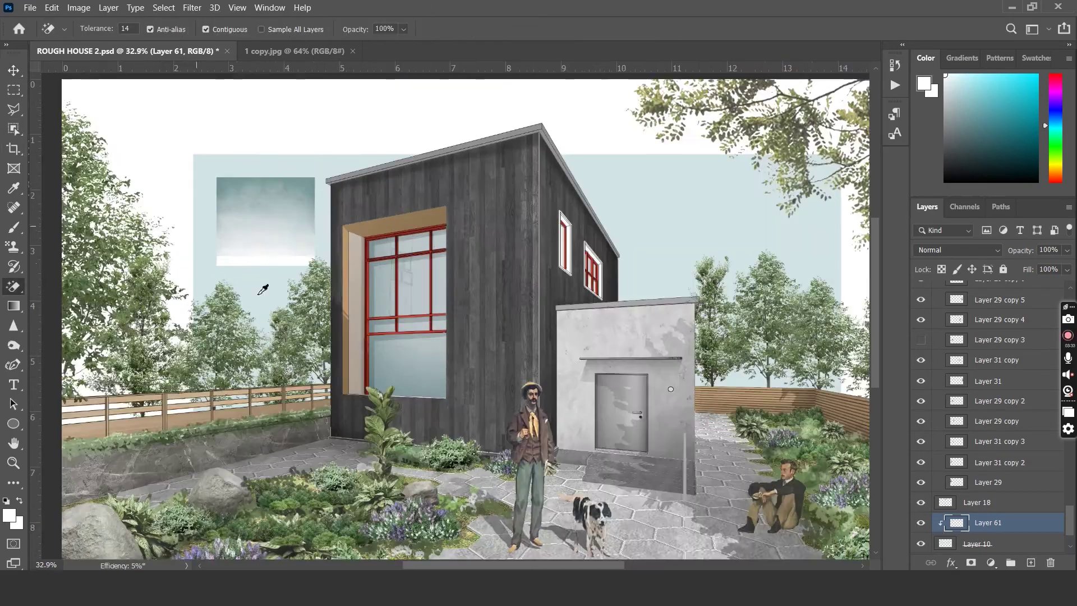
drag(180, 241, 701, 249)
scroll(330, 262, down, 2)
key(ctrl+t)
key(Return)
Group the sky layers as SKY, save, and set the house shading layer to Multiply
key(ctrl+g)
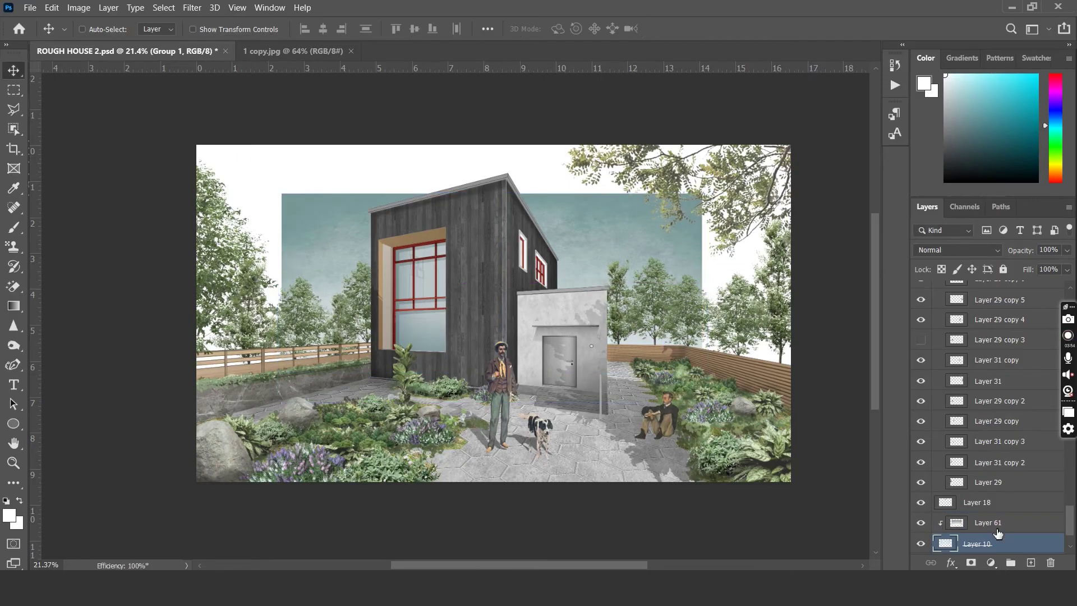
key(ctrl+s)
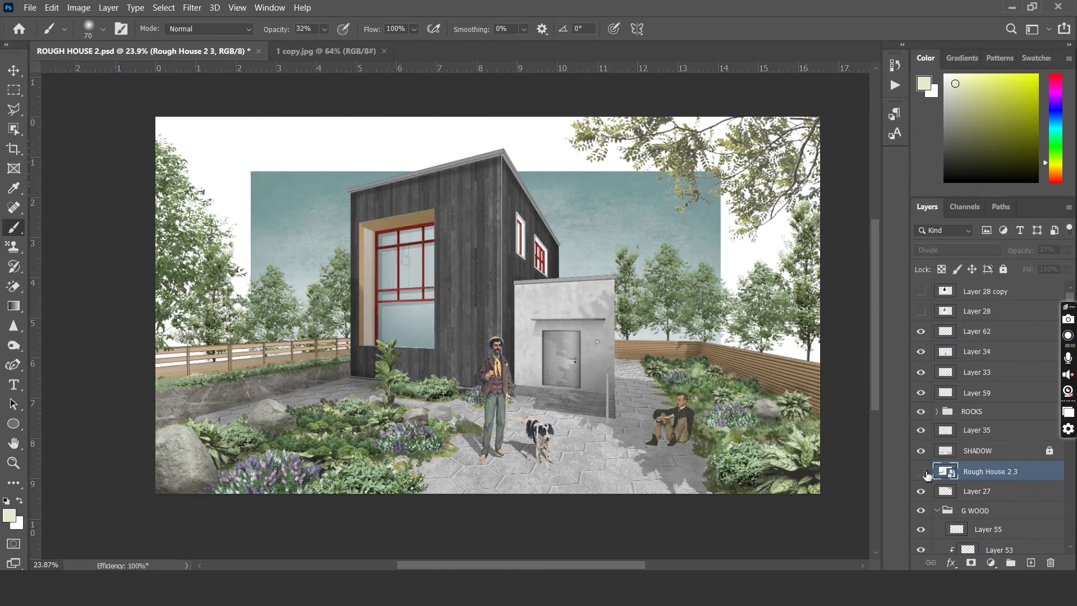
click(954, 251)
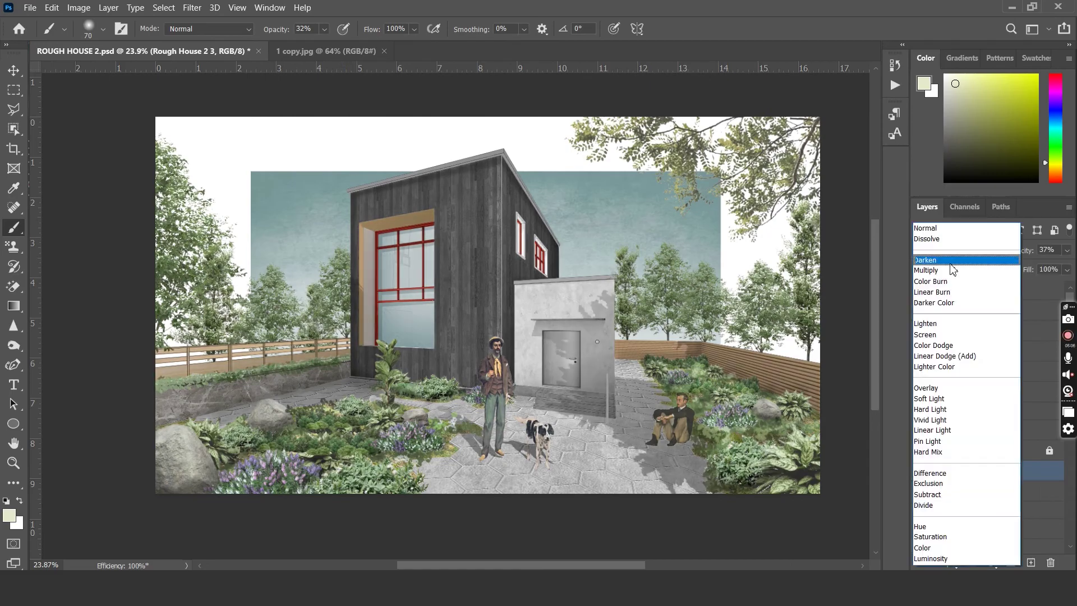
click(953, 270)
Set the Rough House 2 3 layer's opacity to 26% and save the document
key(v)
key(2)
key(6)
key(ctrl+s)
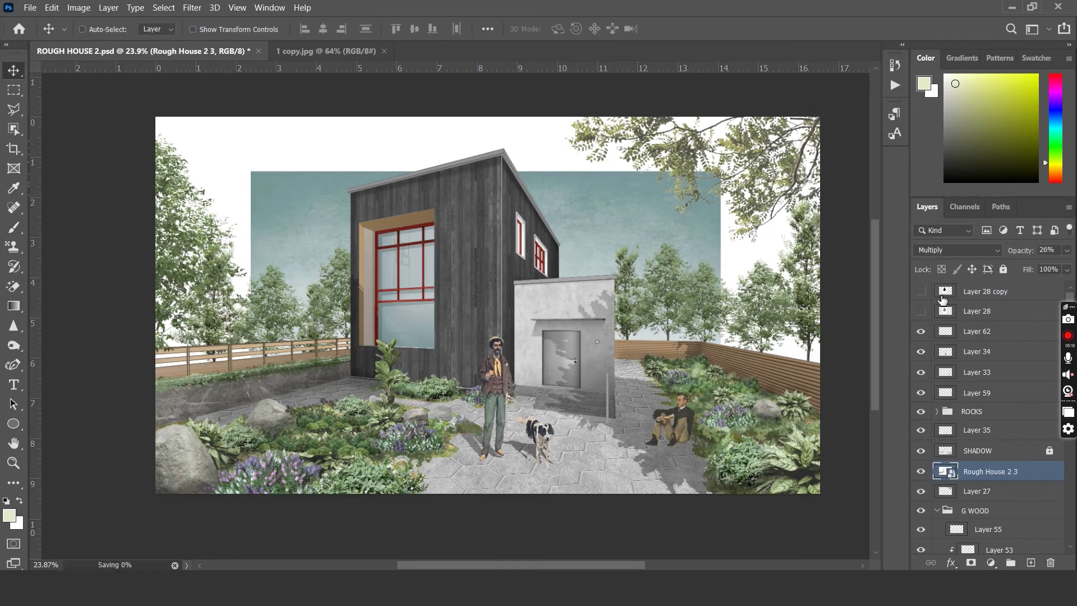
Select Layer 62 with the Brush tool and a lighter foreground colour
click(977, 331)
key(b)
alt+click(452, 284)
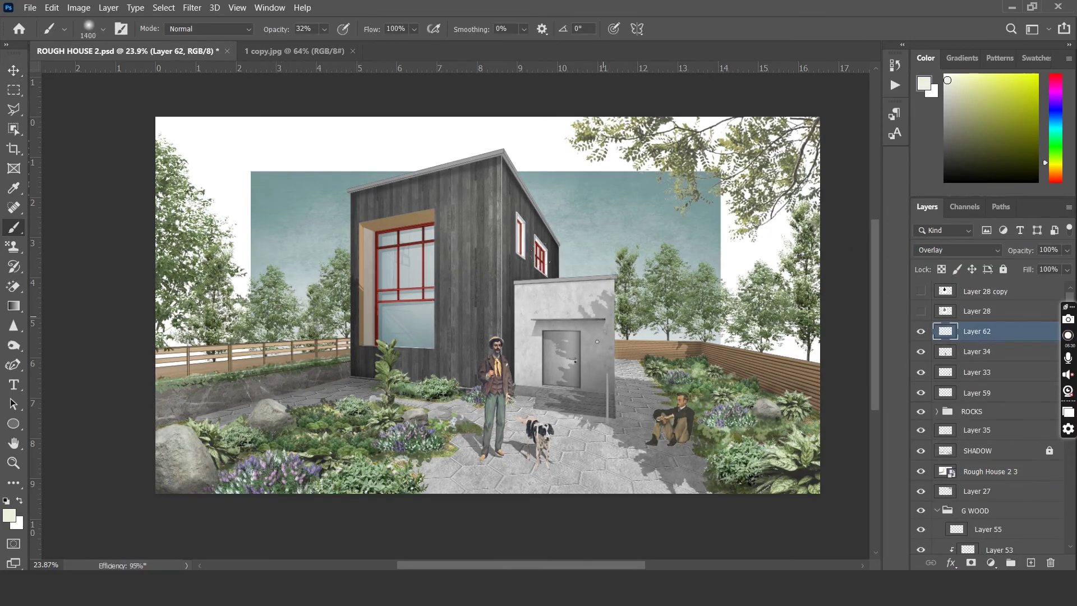